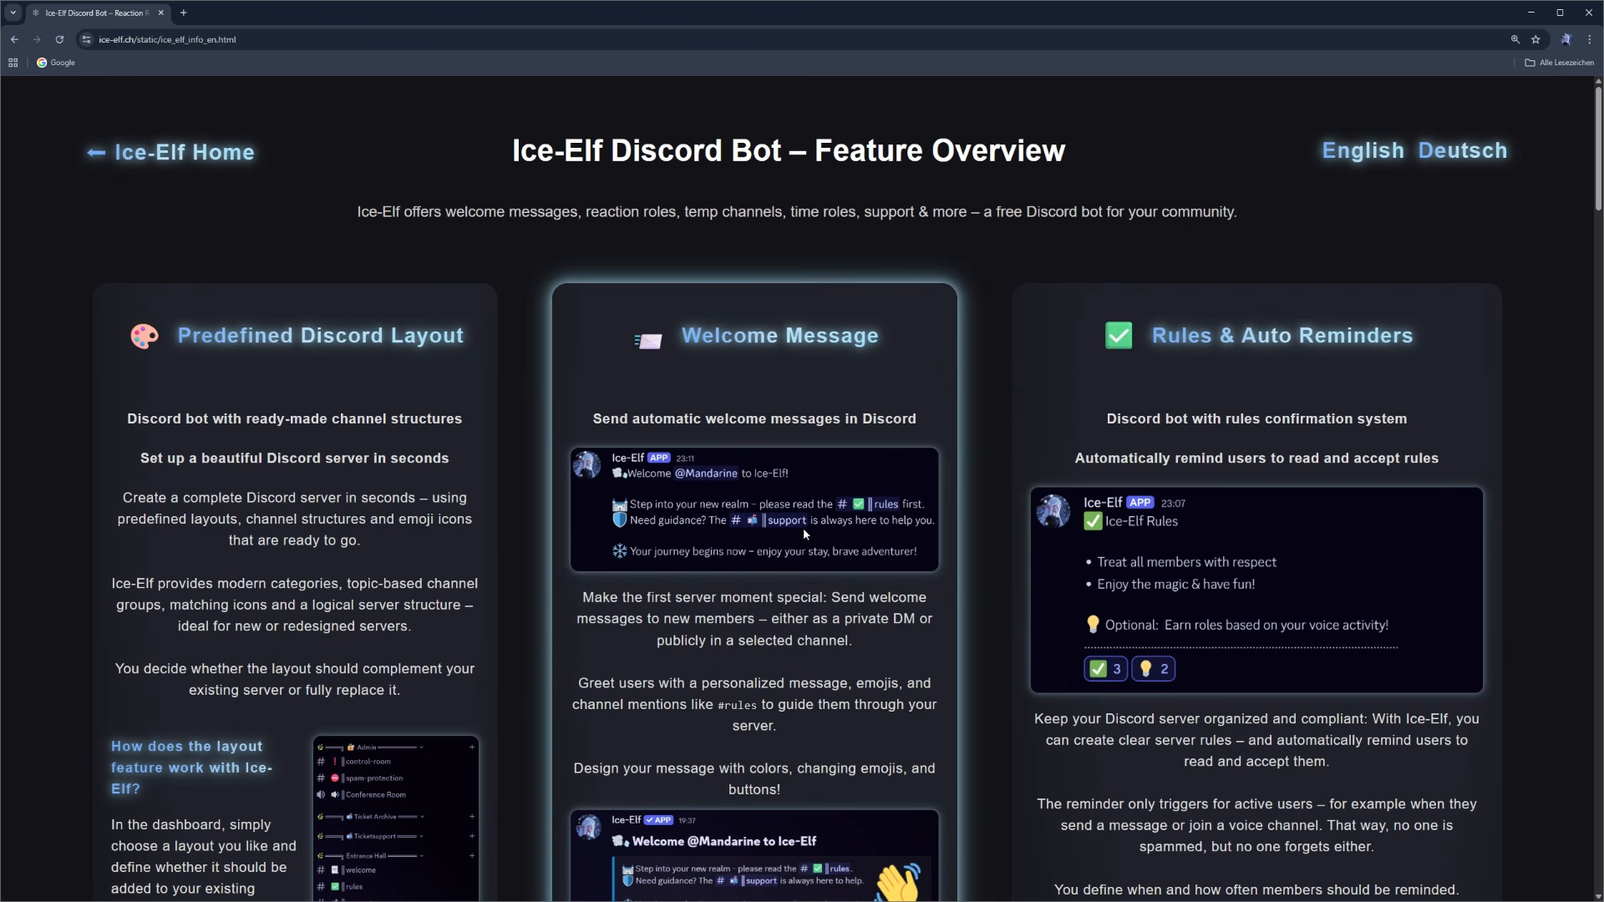
- Return from the feature overview to the Ice-Elf home page and log in with Discord, authorizing the account access
{"action": "scroll", "coordinate": [800, 528], "scroll_direction": "down", "scroll_amount": 3}
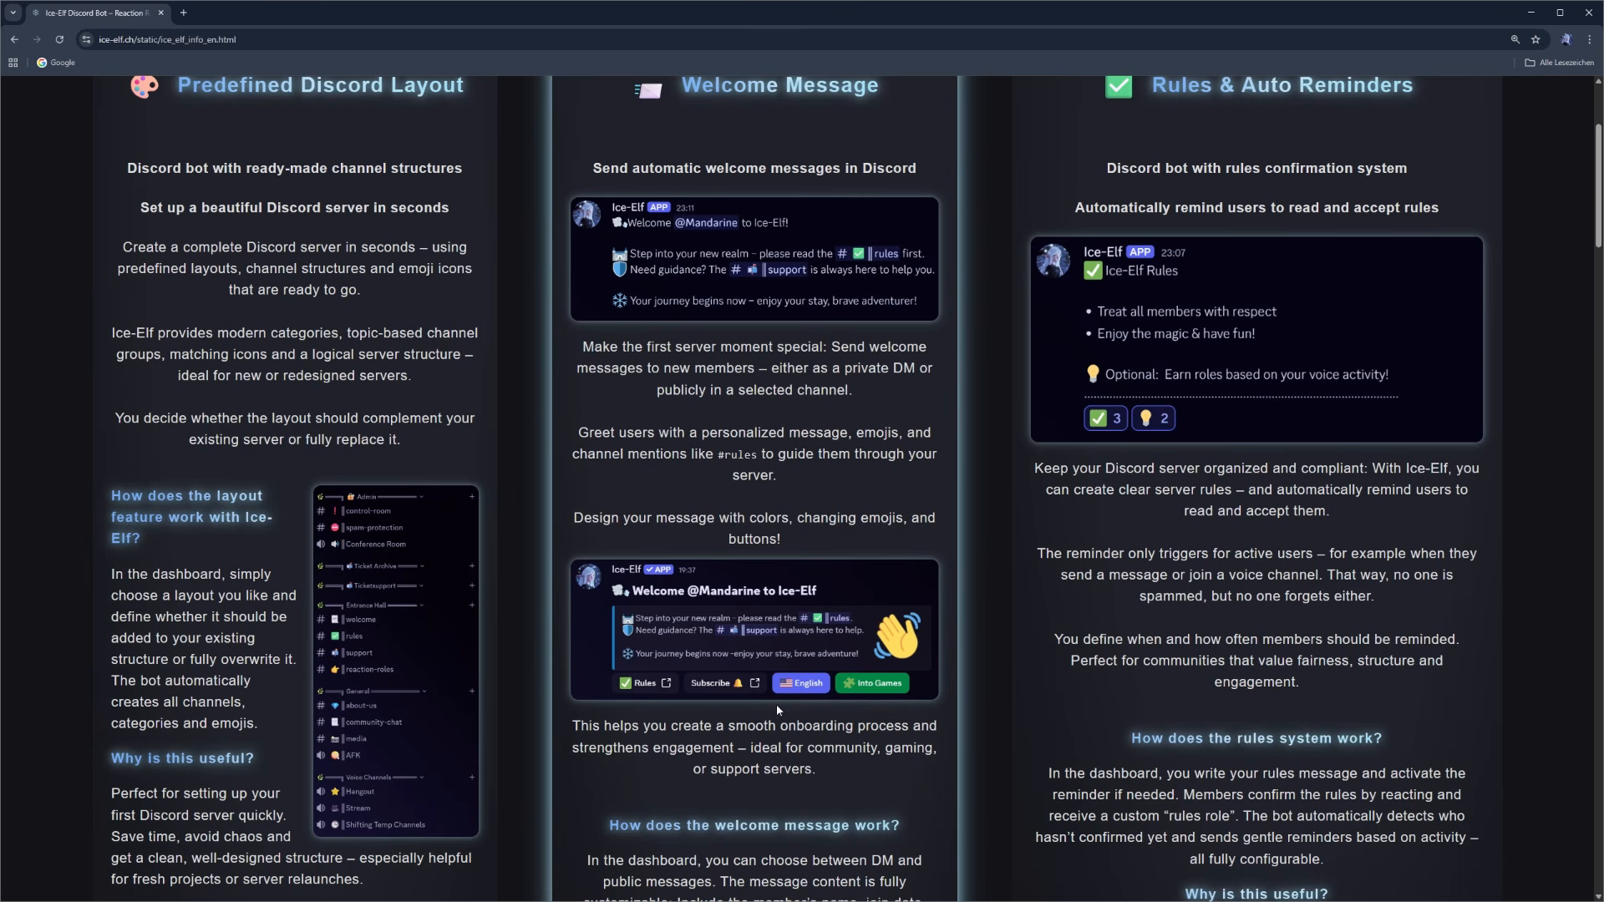
{"action": "scroll", "coordinate": [928, 705], "scroll_direction": "down", "scroll_amount": 1}
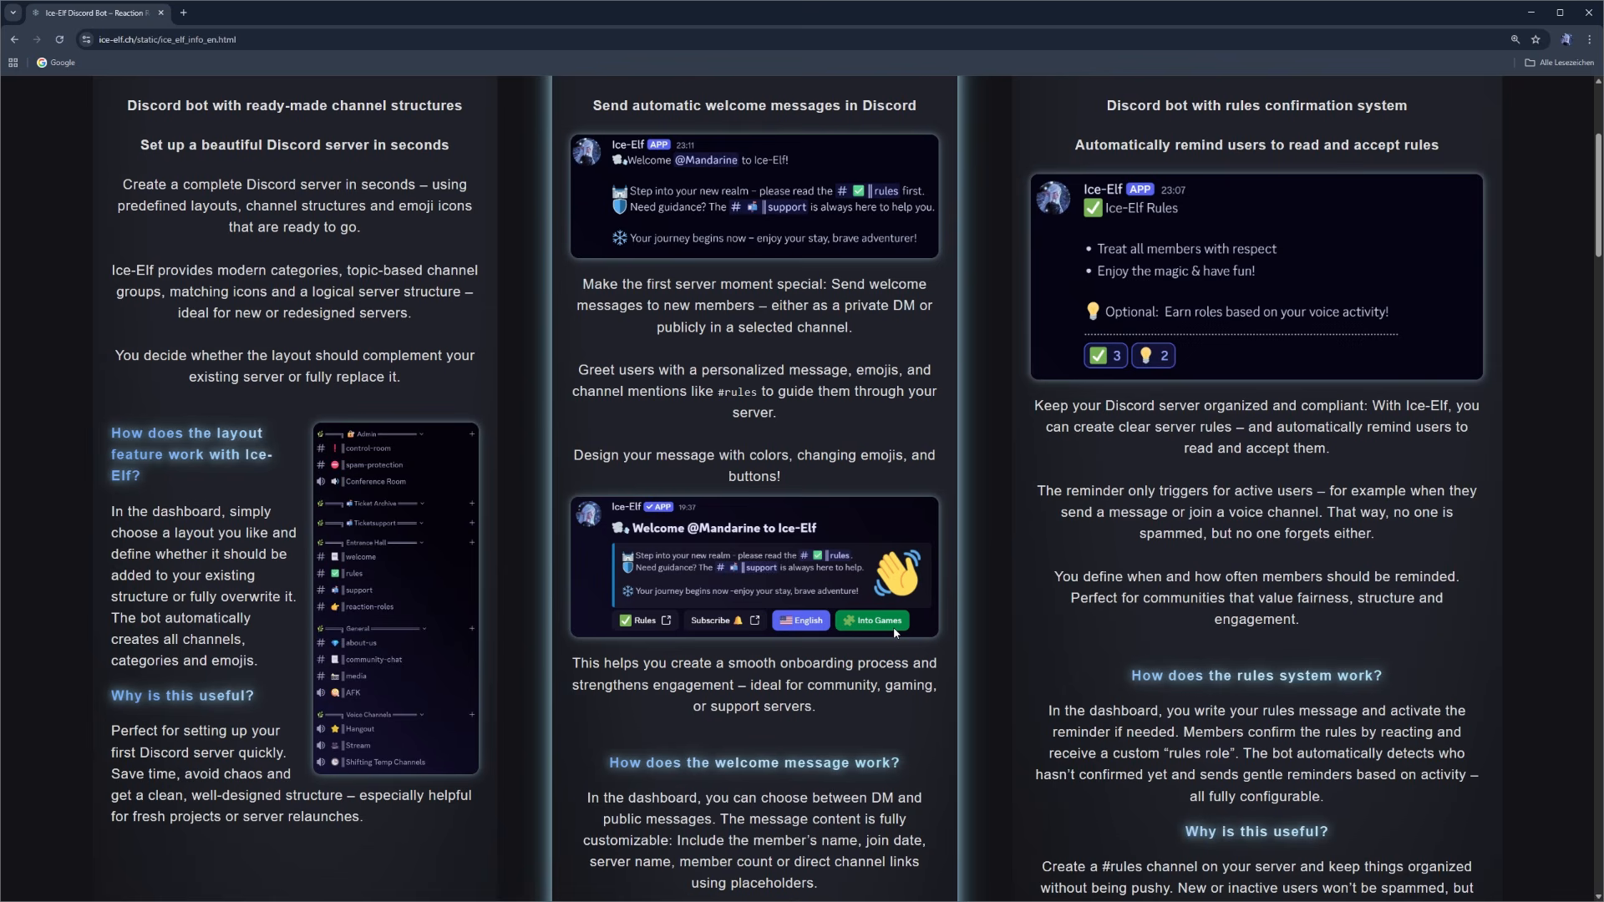
{"action": "scroll", "coordinate": [895, 633], "scroll_direction": "up", "scroll_amount": 5}
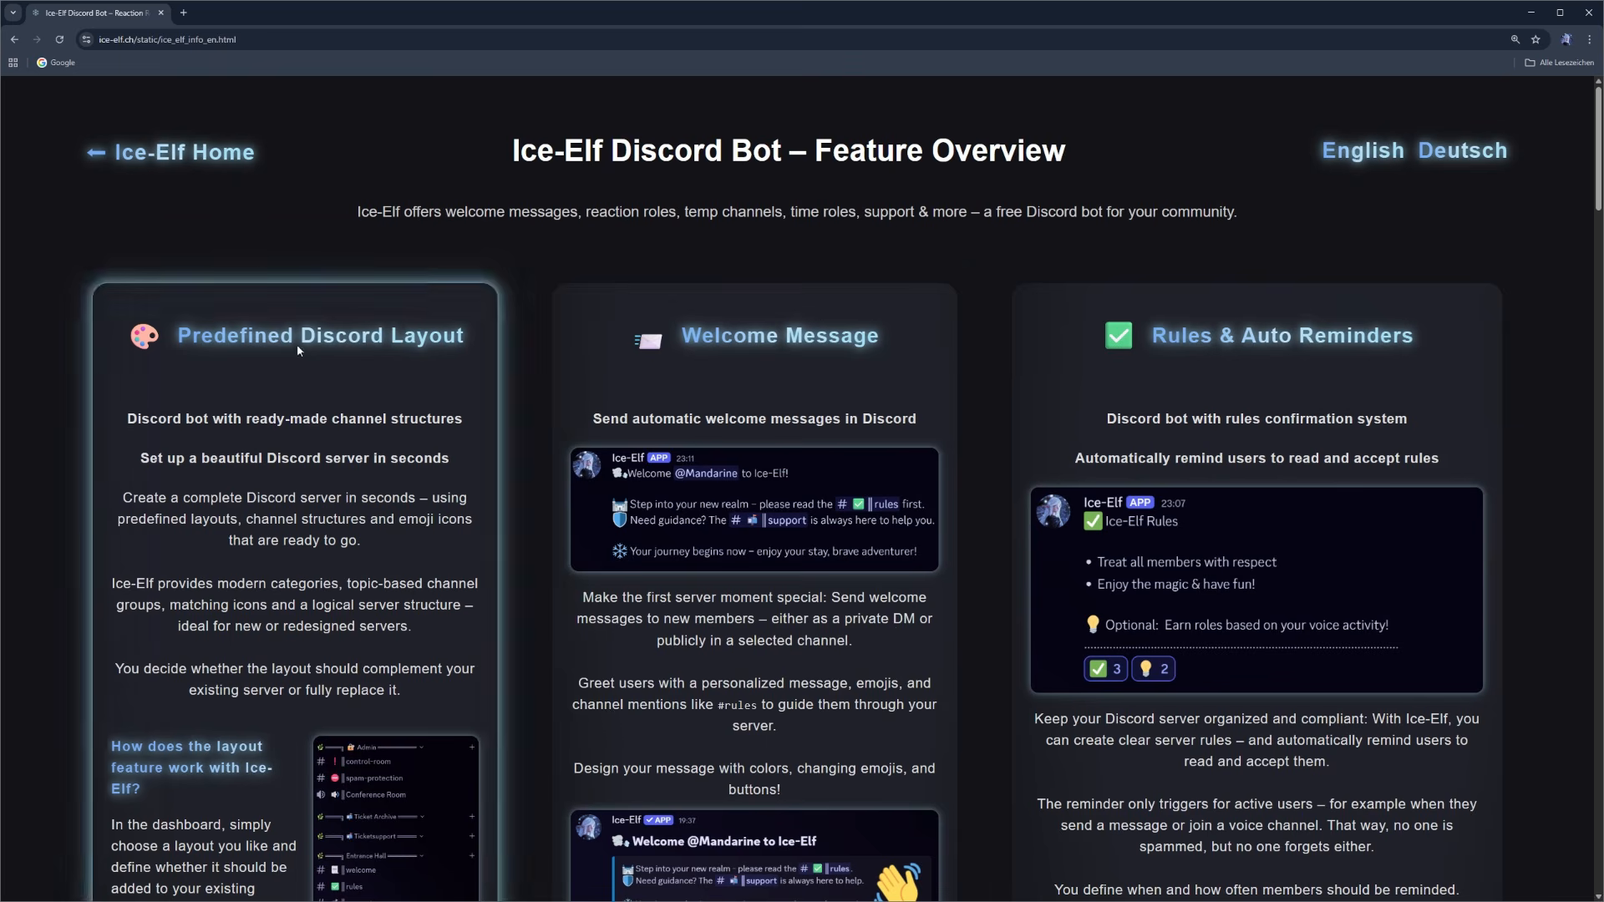
{"action": "left_click", "coordinate": [198, 167]}
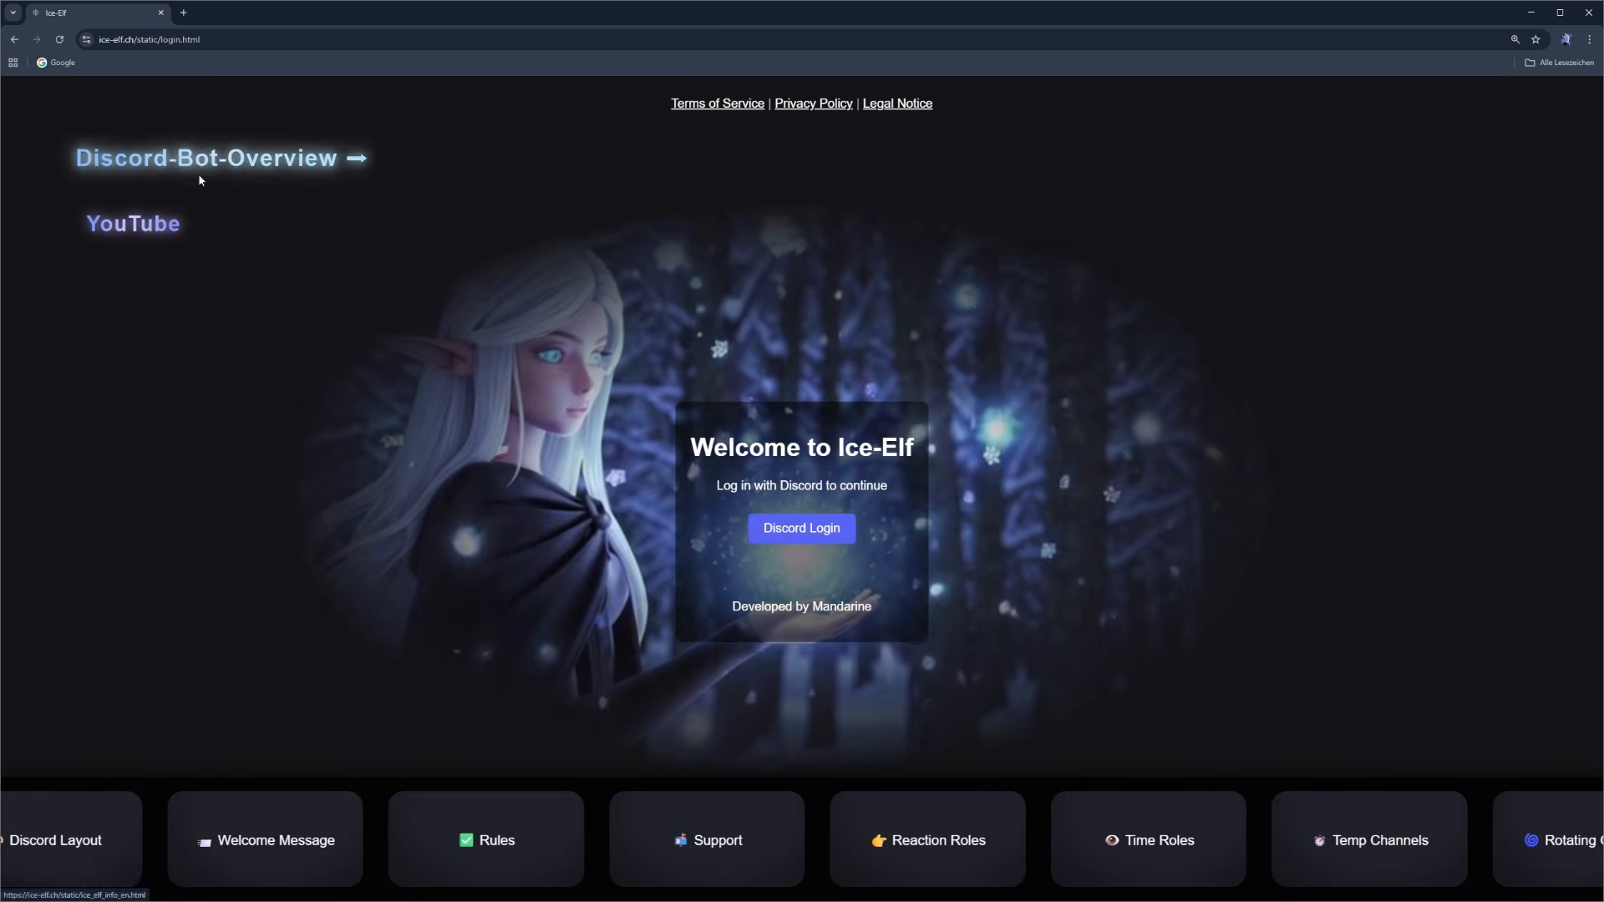
{"action": "left_click", "coordinate": [785, 532]}
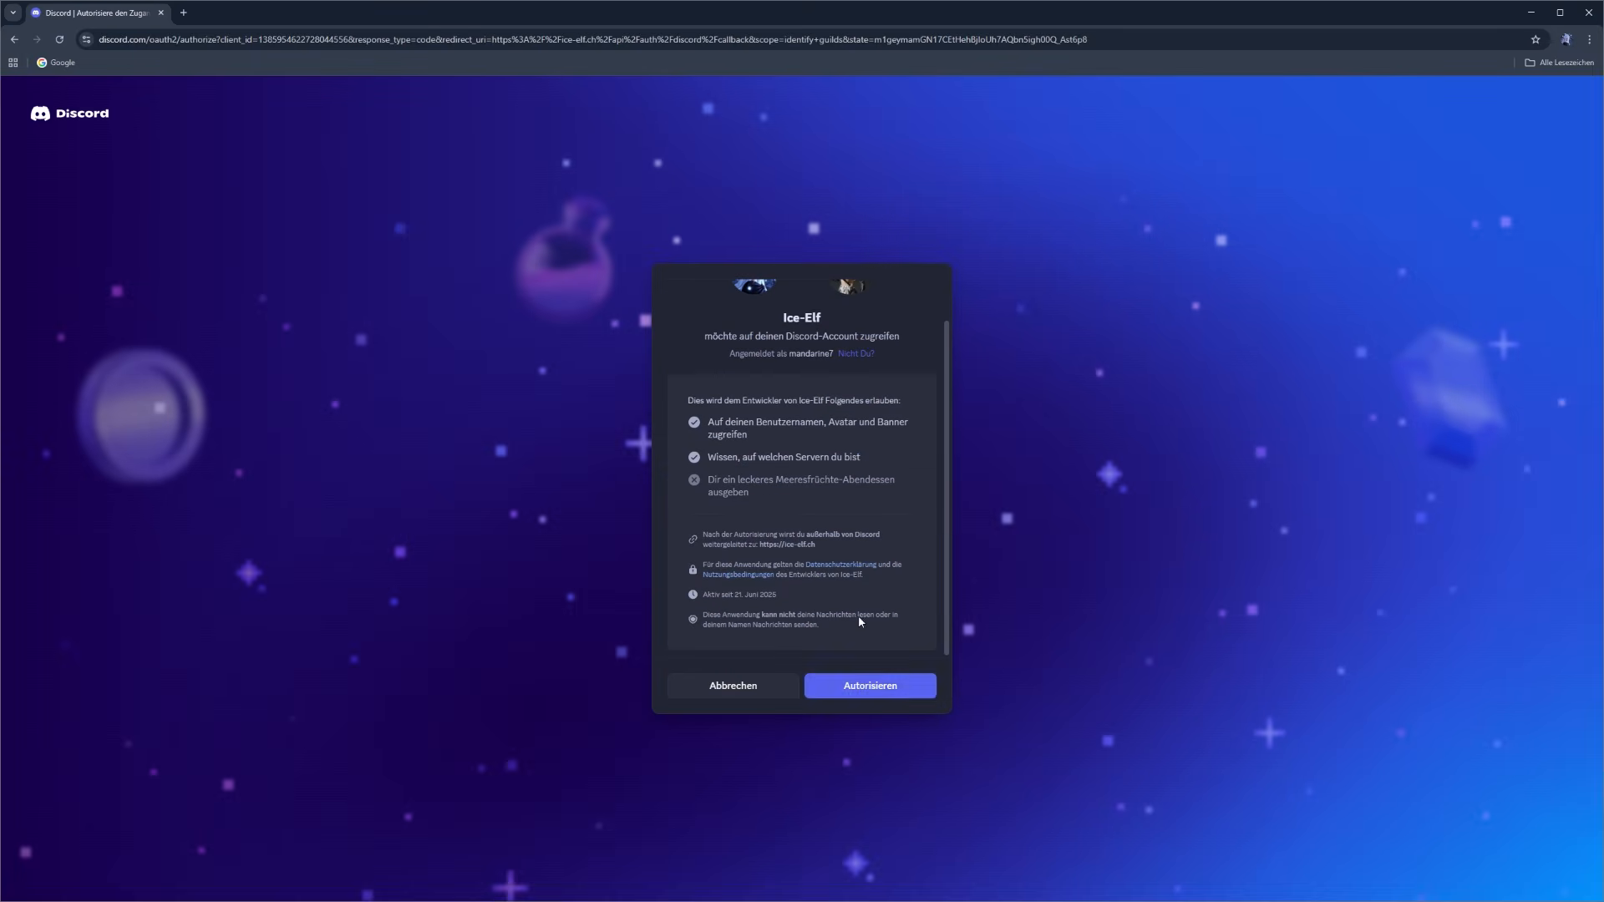
{"action": "left_click", "coordinate": [874, 689]}
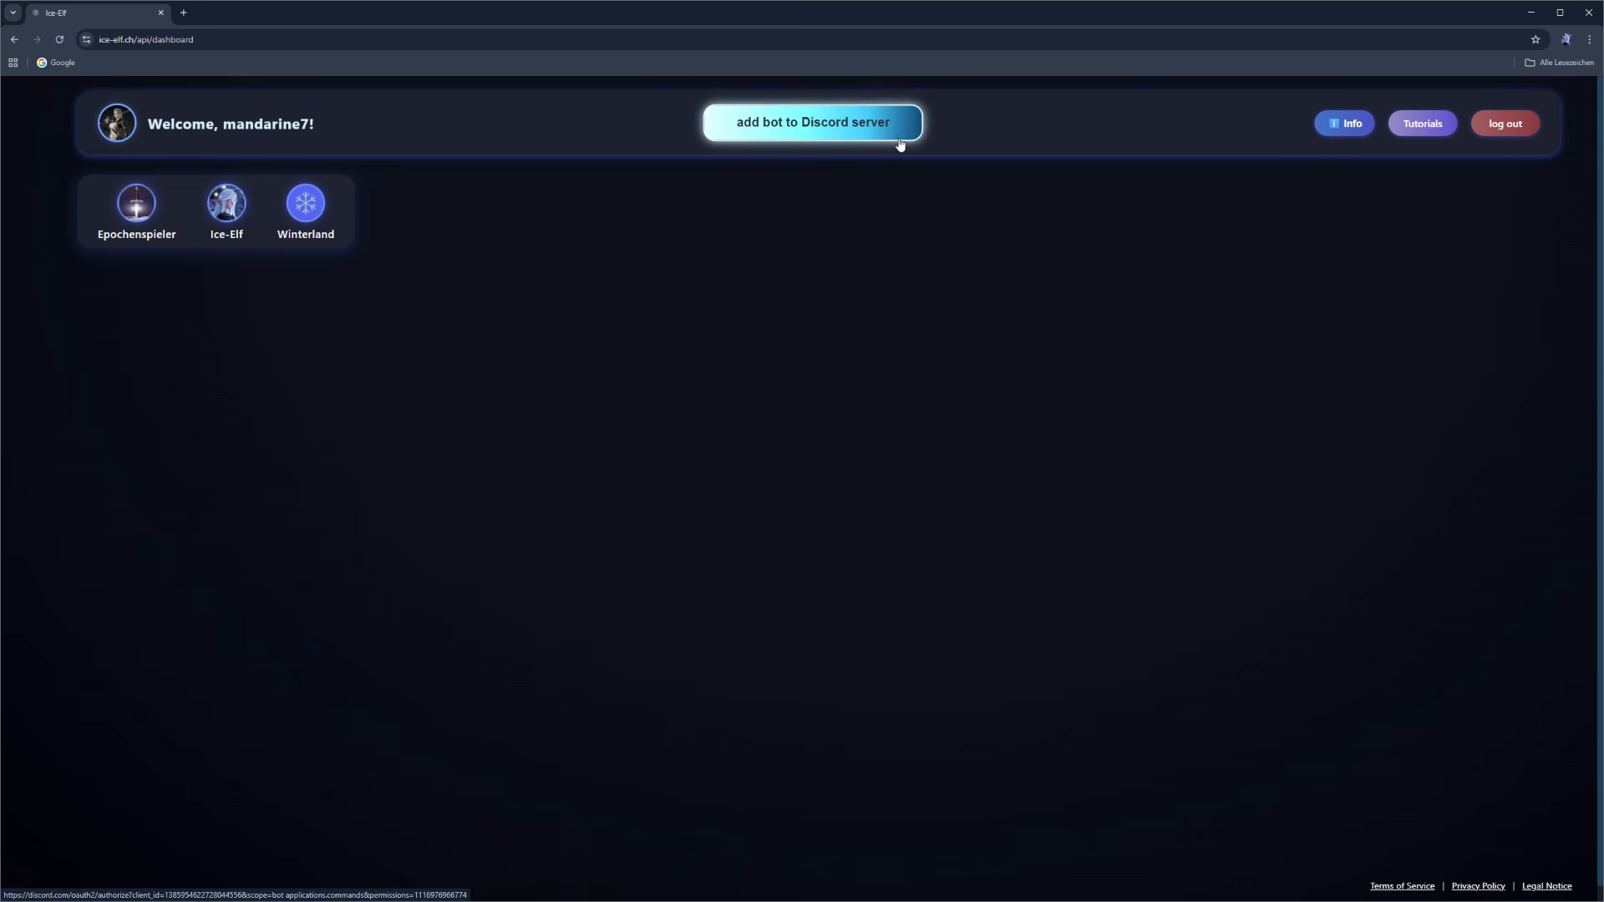
- Open the welcome message settings of the Winterland server and activate the Discord Welcome Message
{"action": "left_click", "coordinate": [307, 210]}
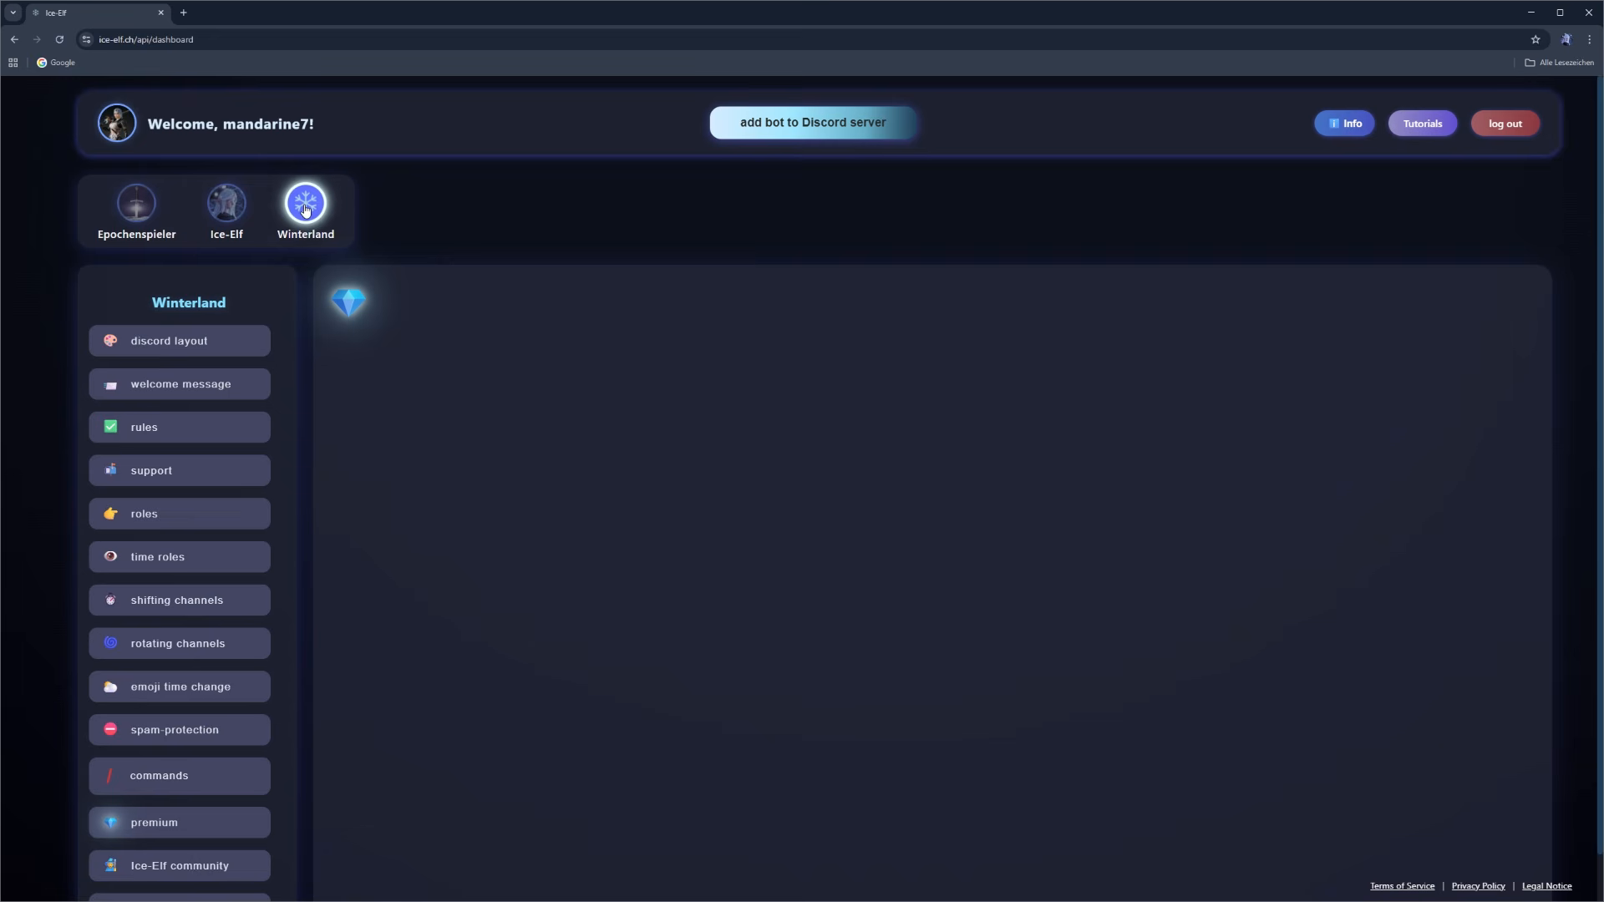
{"action": "left_click", "coordinate": [184, 393]}
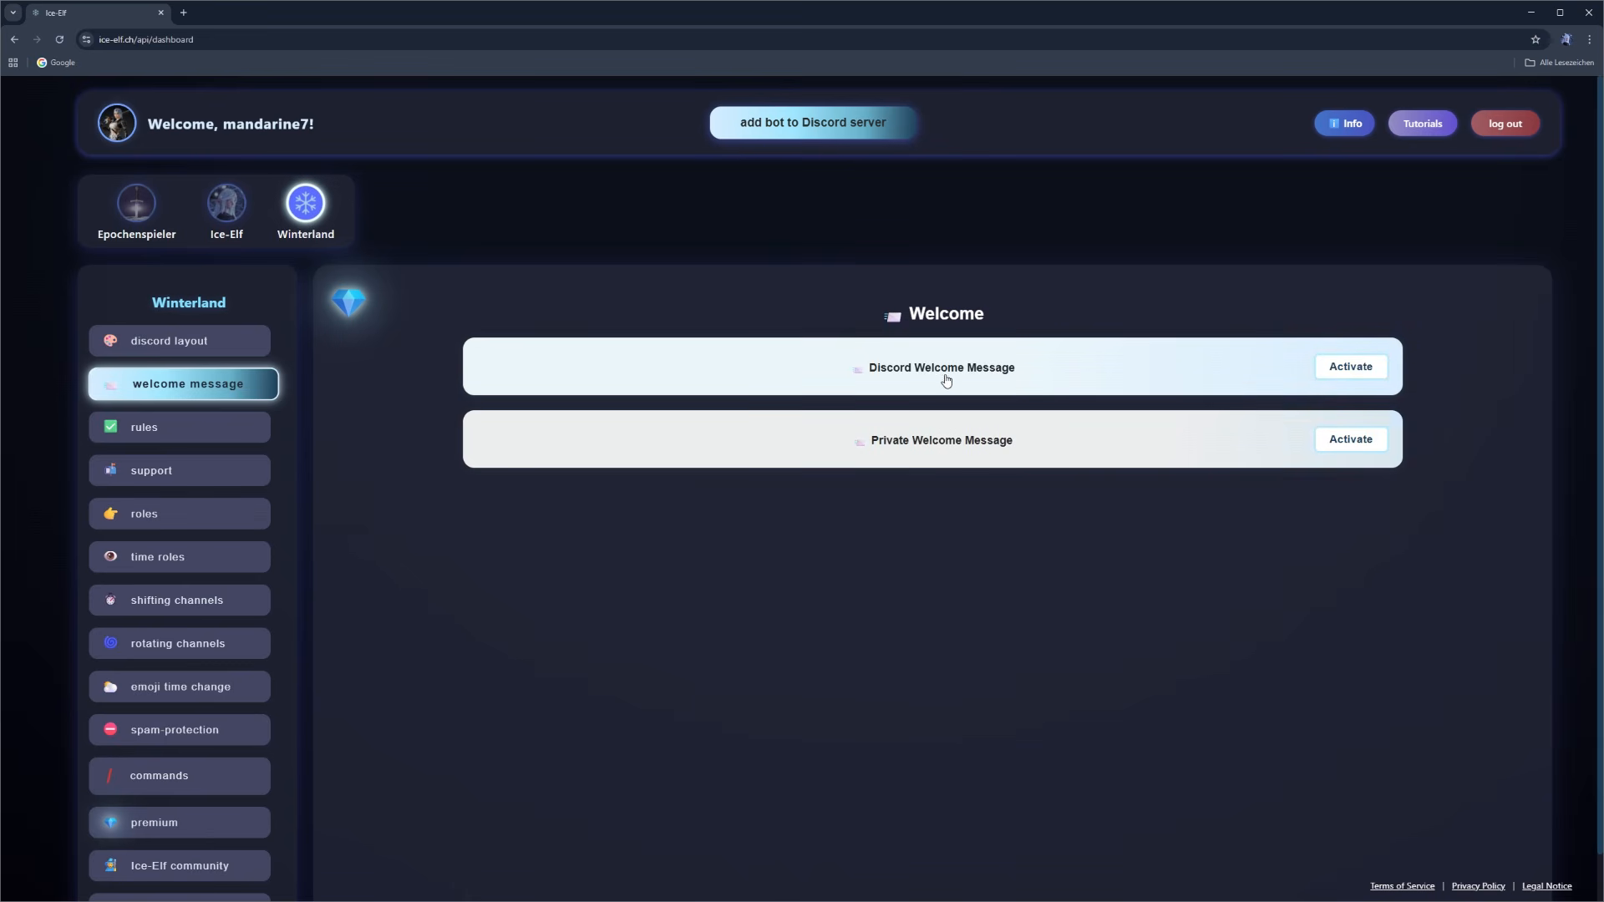
{"action": "left_click", "coordinate": [1340, 371]}
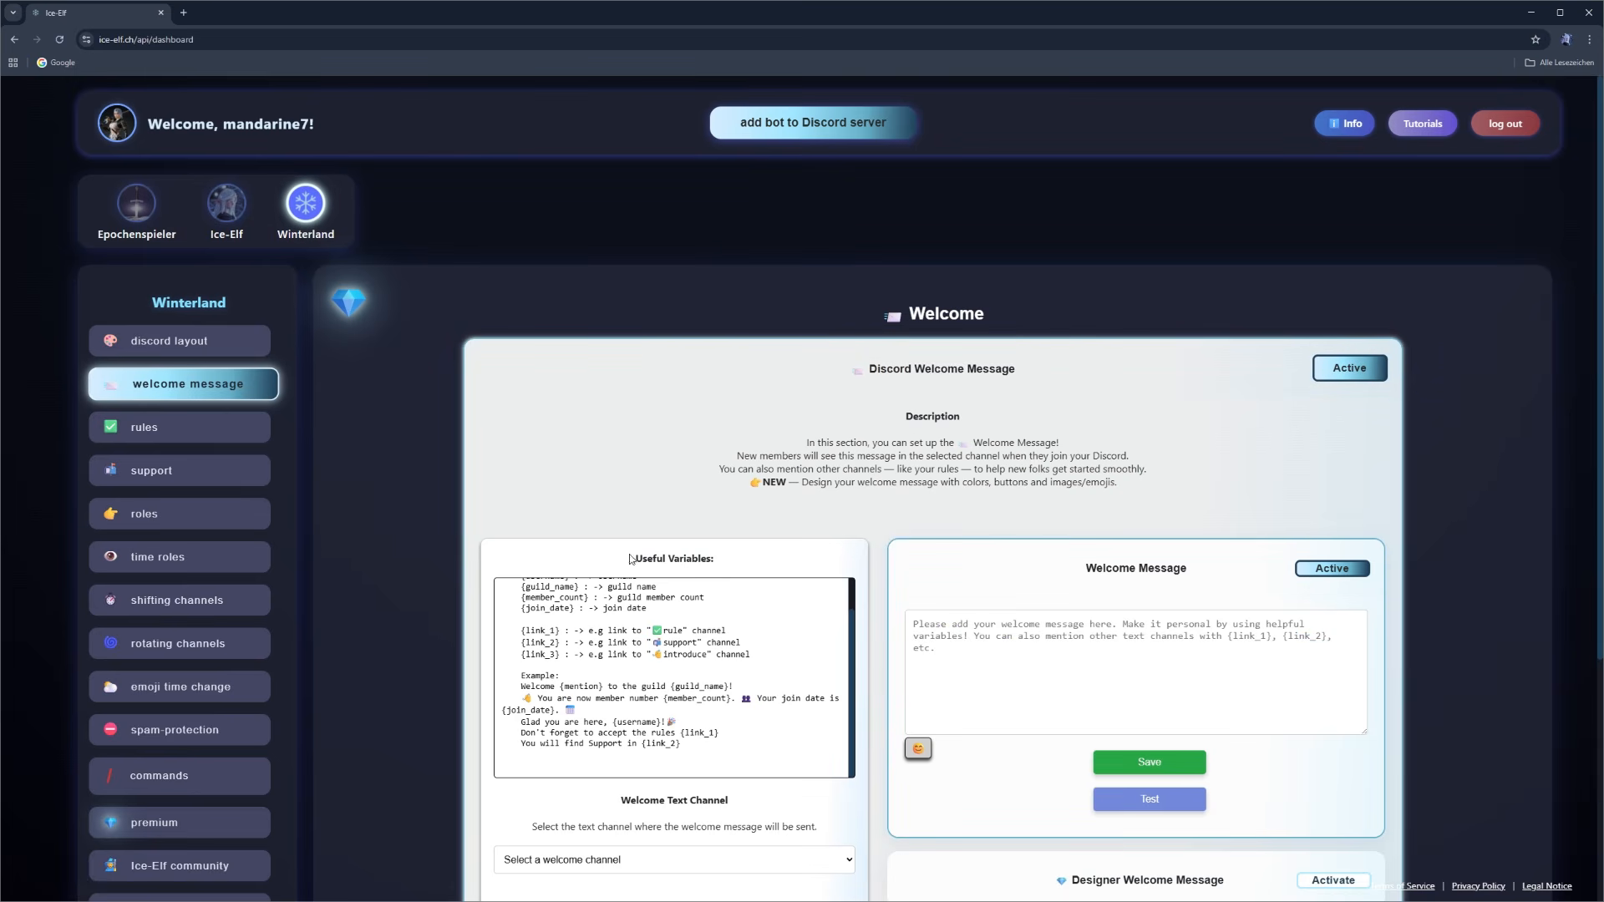
- Examine the useful variables for the welcome message, including the mention and link placeholders and the example text
{"action": "left_click_drag", "start_coordinate": [633, 559], "coordinate": [728, 563]}
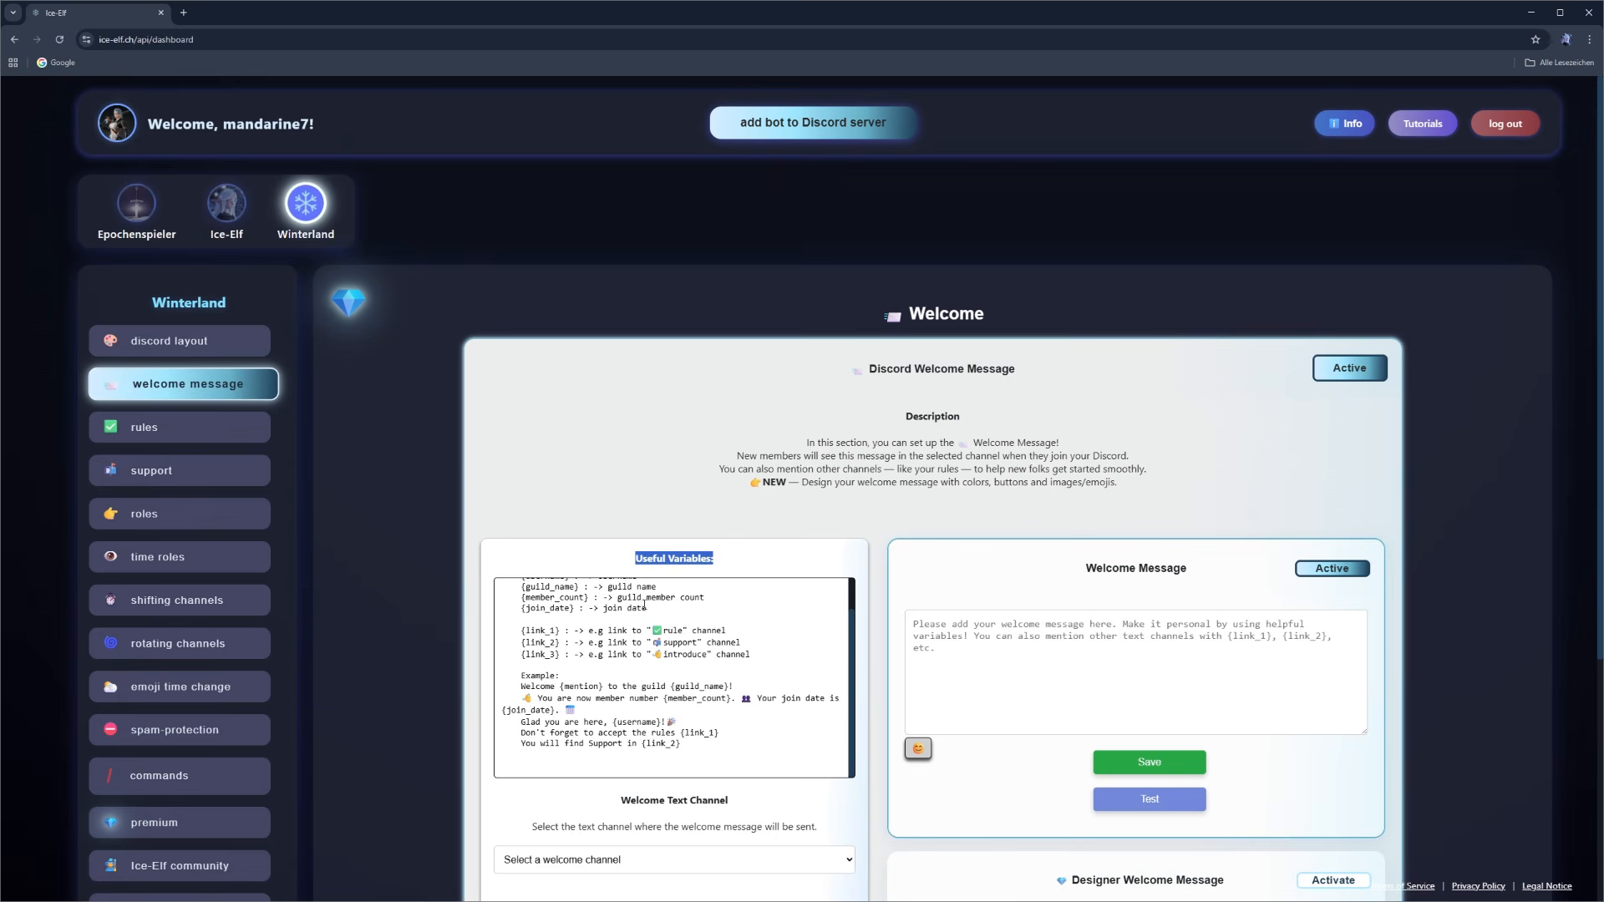
{"action": "scroll", "coordinate": [585, 652], "scroll_direction": "up", "scroll_amount": 2}
{"action": "double_click", "coordinate": [543, 602]}
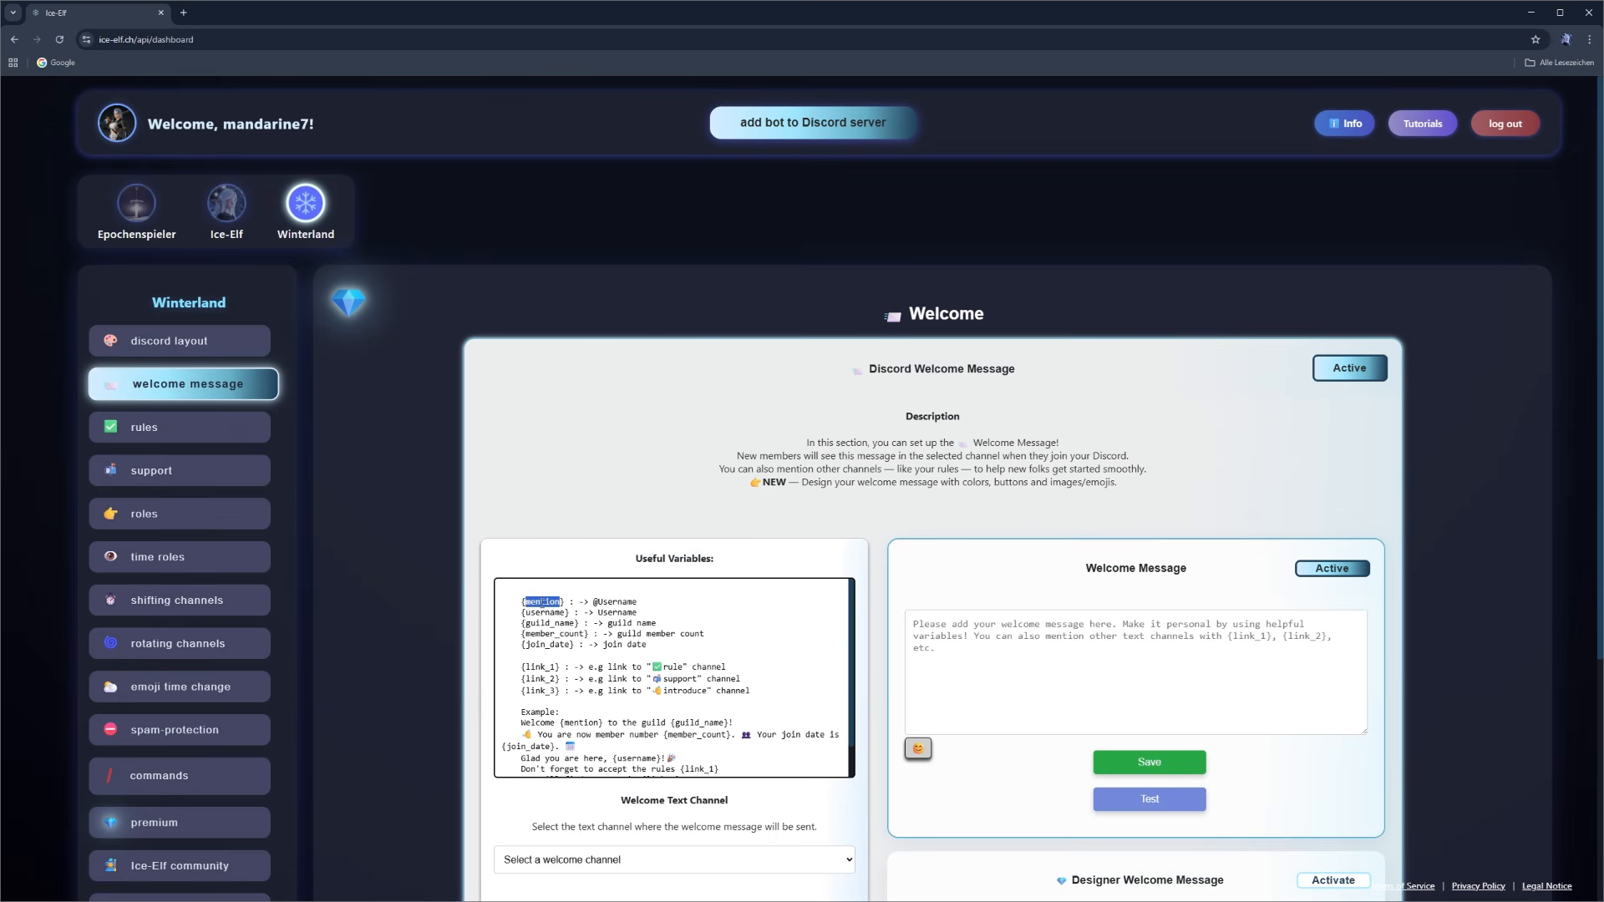
{"action": "left_click_drag", "start_coordinate": [589, 602], "coordinate": [635, 604]}
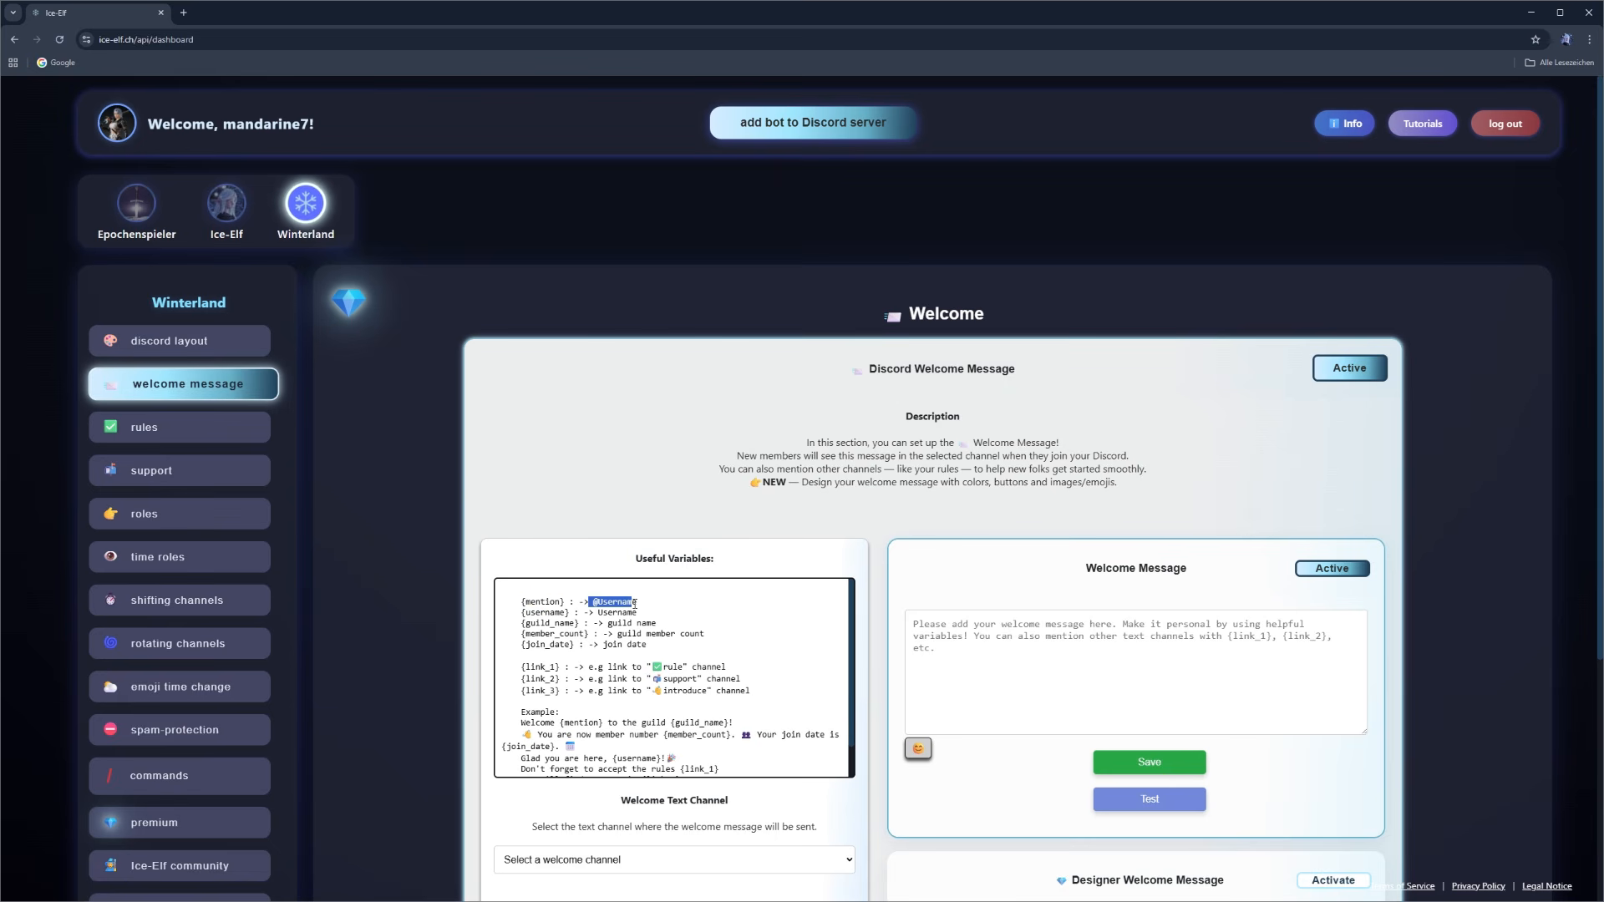
{"action": "left_click", "coordinate": [650, 600]}
{"action": "scroll", "coordinate": [523, 629], "scroll_direction": "down", "scroll_amount": 1}
{"action": "left_click_drag", "start_coordinate": [522, 631], "coordinate": [561, 631]}
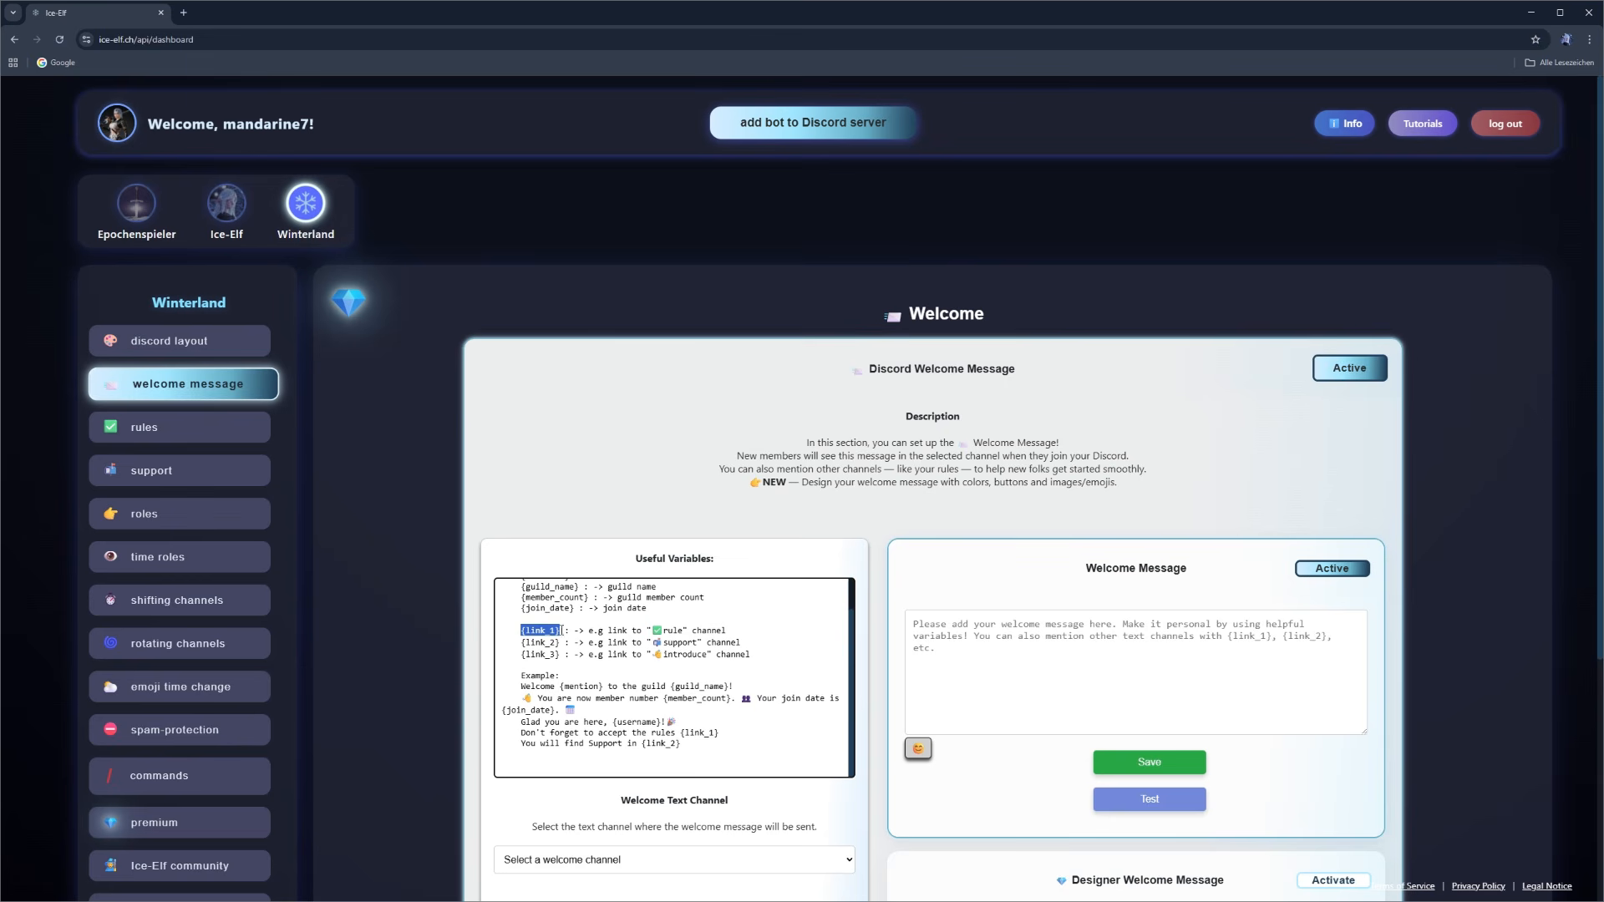
{"action": "left_click", "coordinate": [585, 628]}
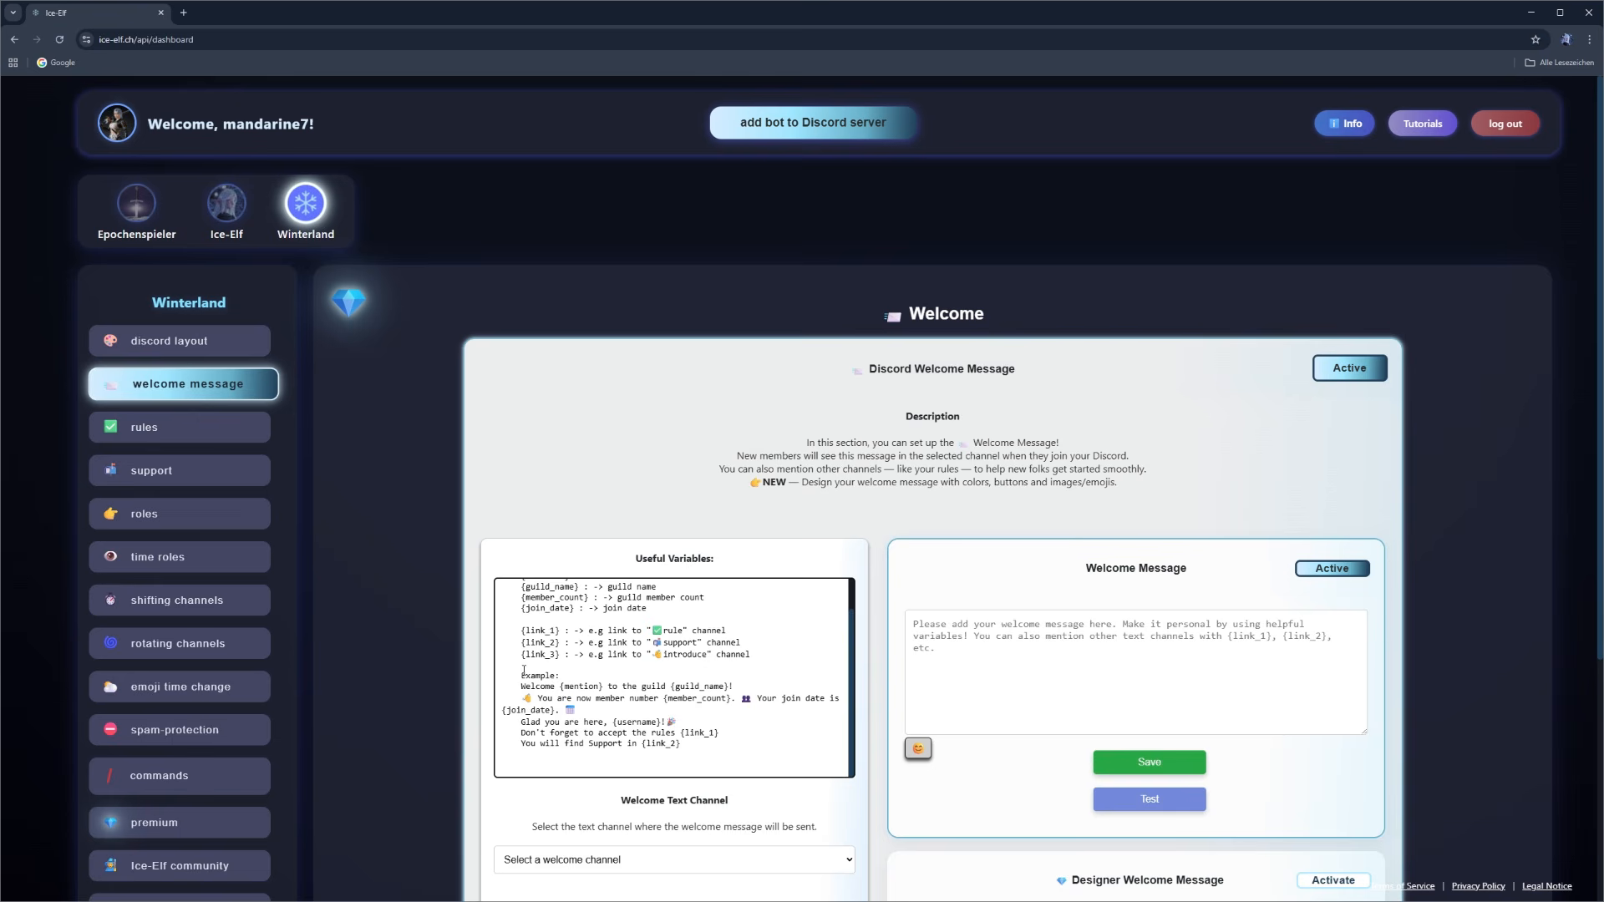
{"action": "left_click_drag", "start_coordinate": [524, 675], "coordinate": [683, 743]}
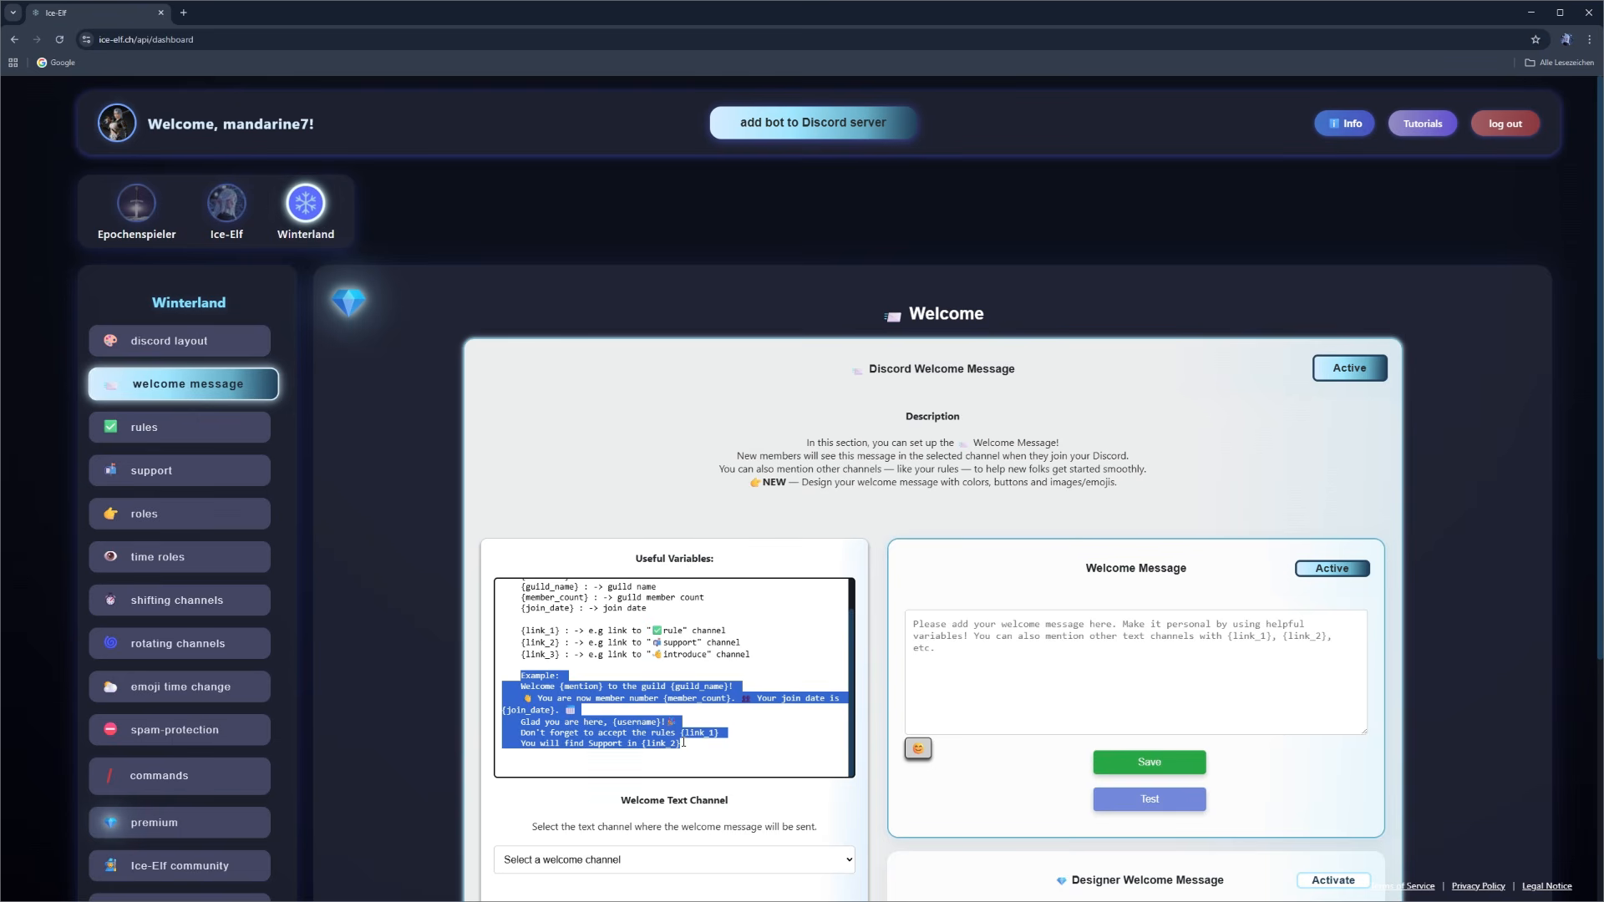
{"action": "left_click", "coordinate": [684, 742]}
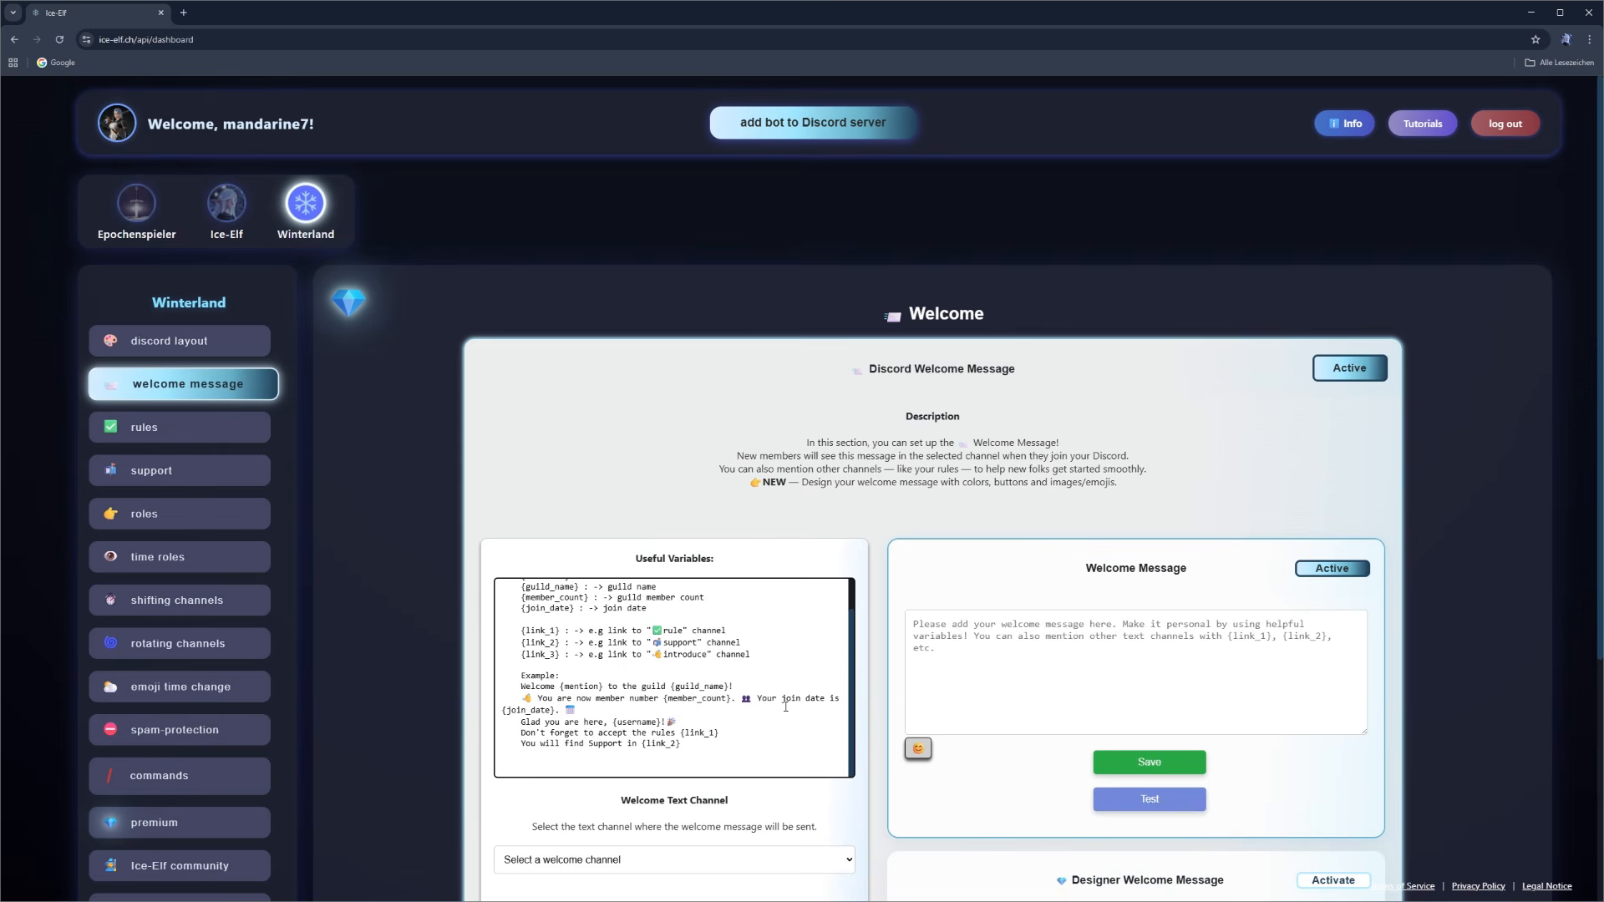
- Set the welcome text channel to the welcome channel
{"action": "scroll", "coordinate": [468, 615], "scroll_direction": "down", "scroll_amount": 1}
{"action": "scroll", "coordinate": [468, 614], "scroll_direction": "down", "scroll_amount": 2}
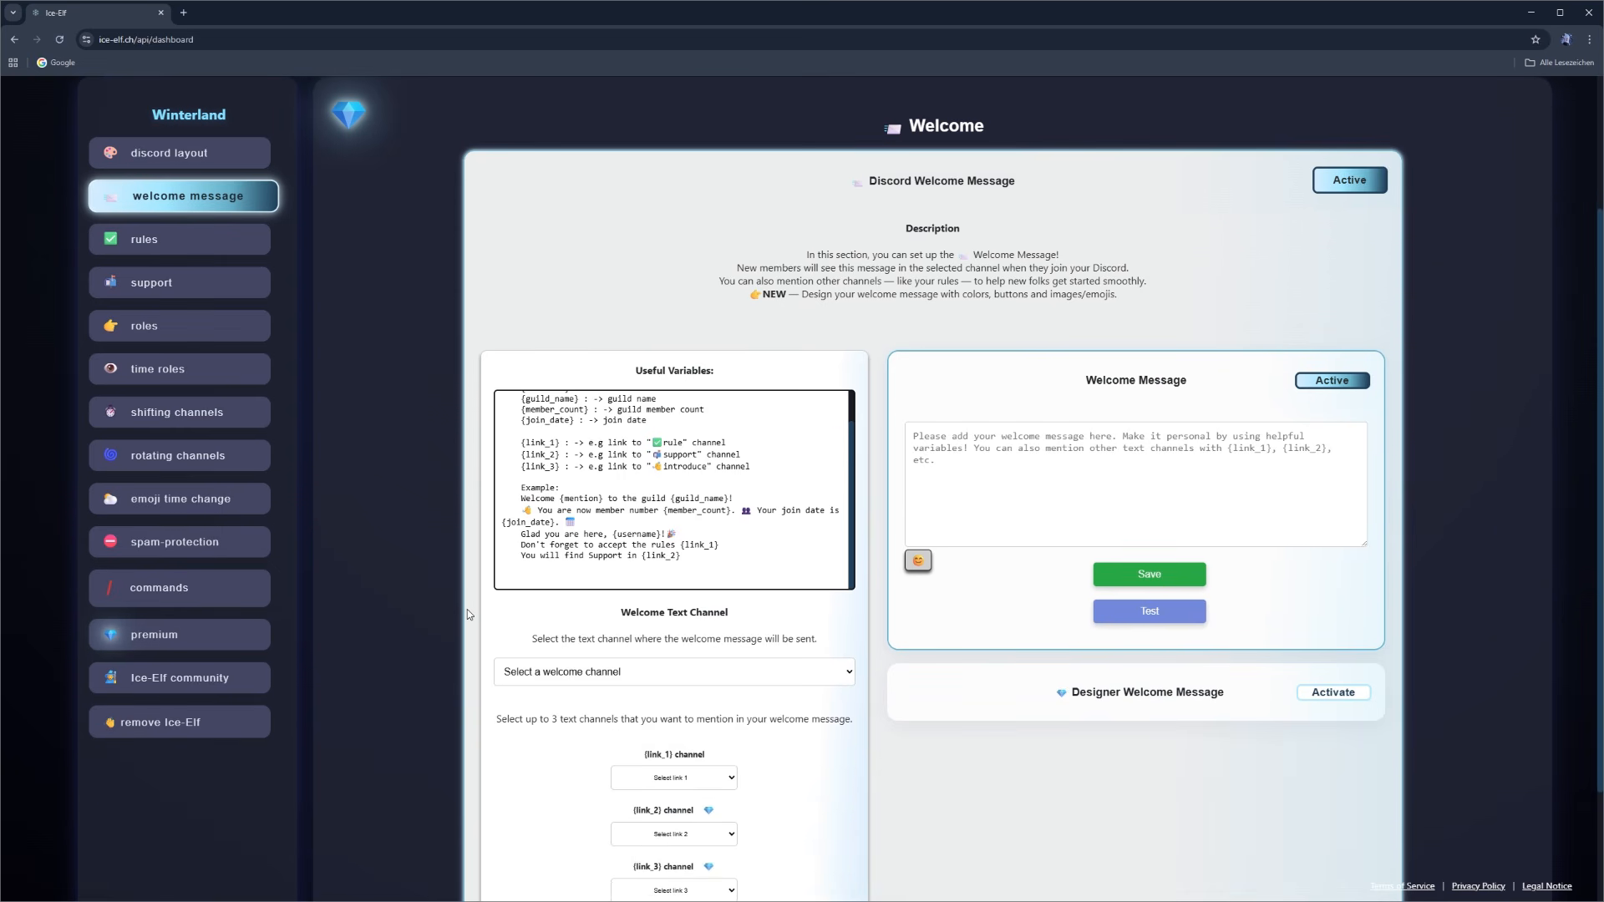
{"action": "scroll", "coordinate": [468, 610], "scroll_direction": "down", "scroll_amount": 1}
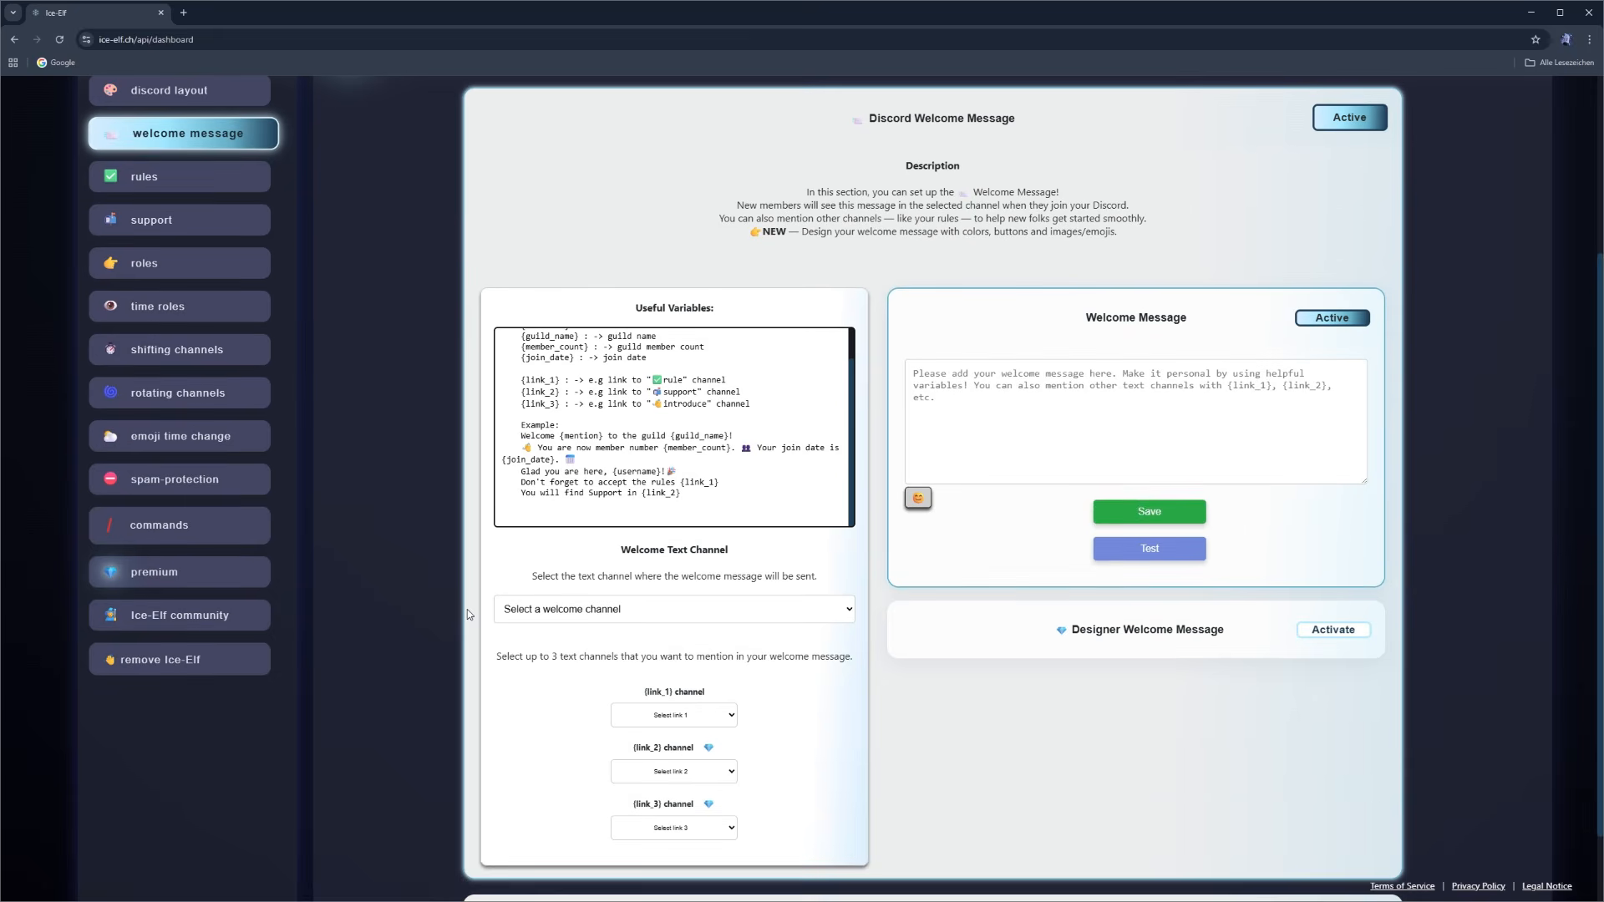
{"action": "left_click", "coordinate": [846, 613]}
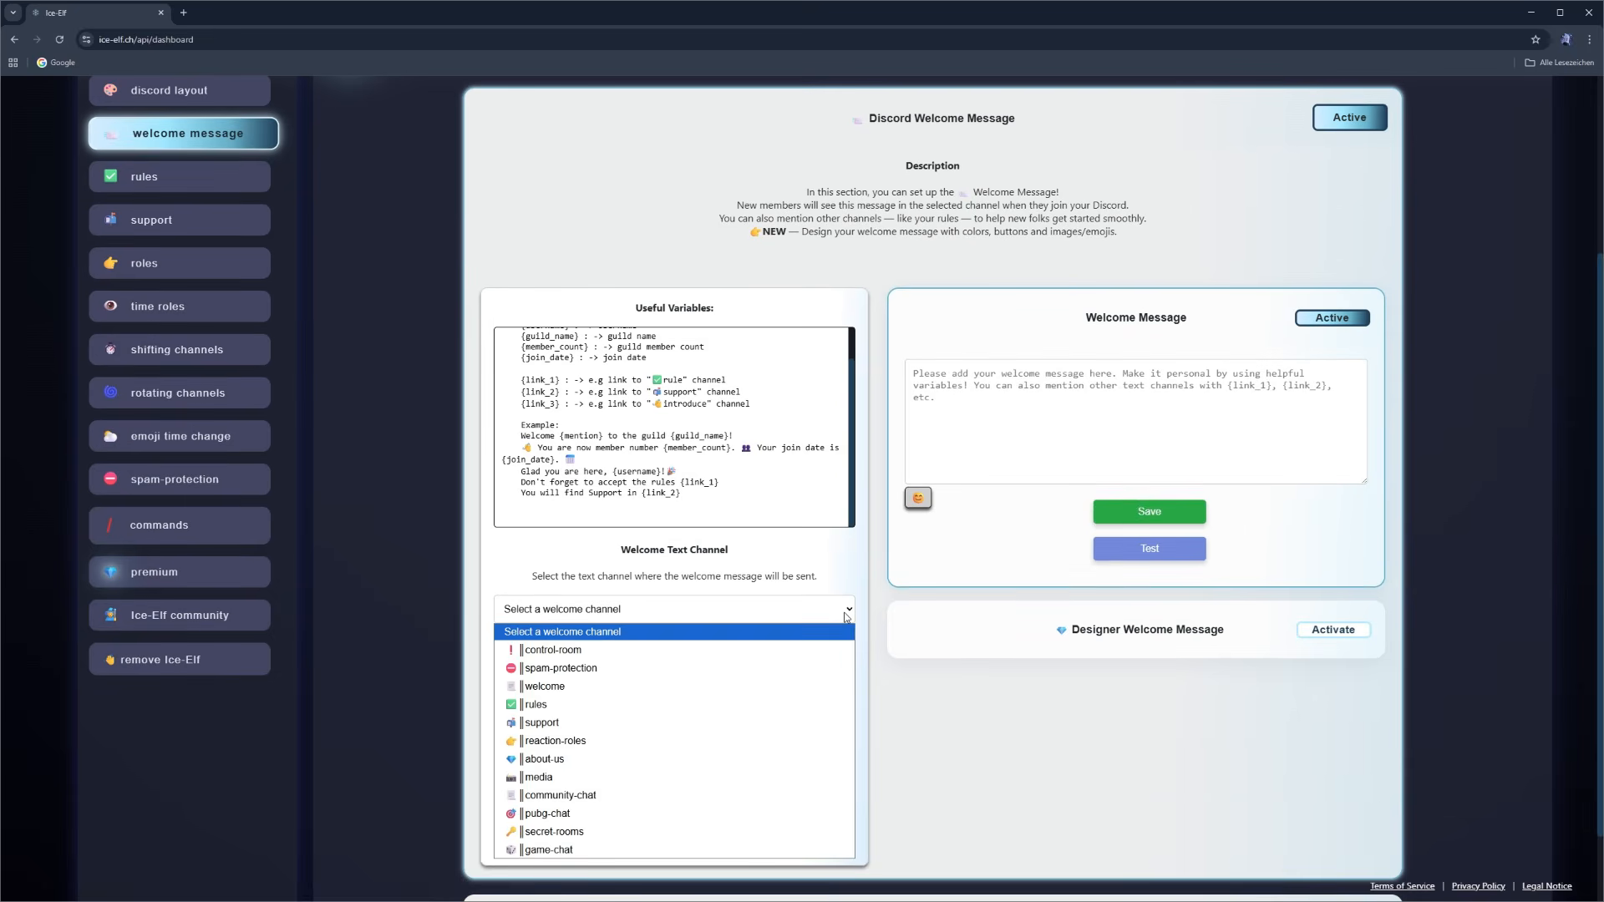
{"action": "left_click", "coordinate": [726, 696]}
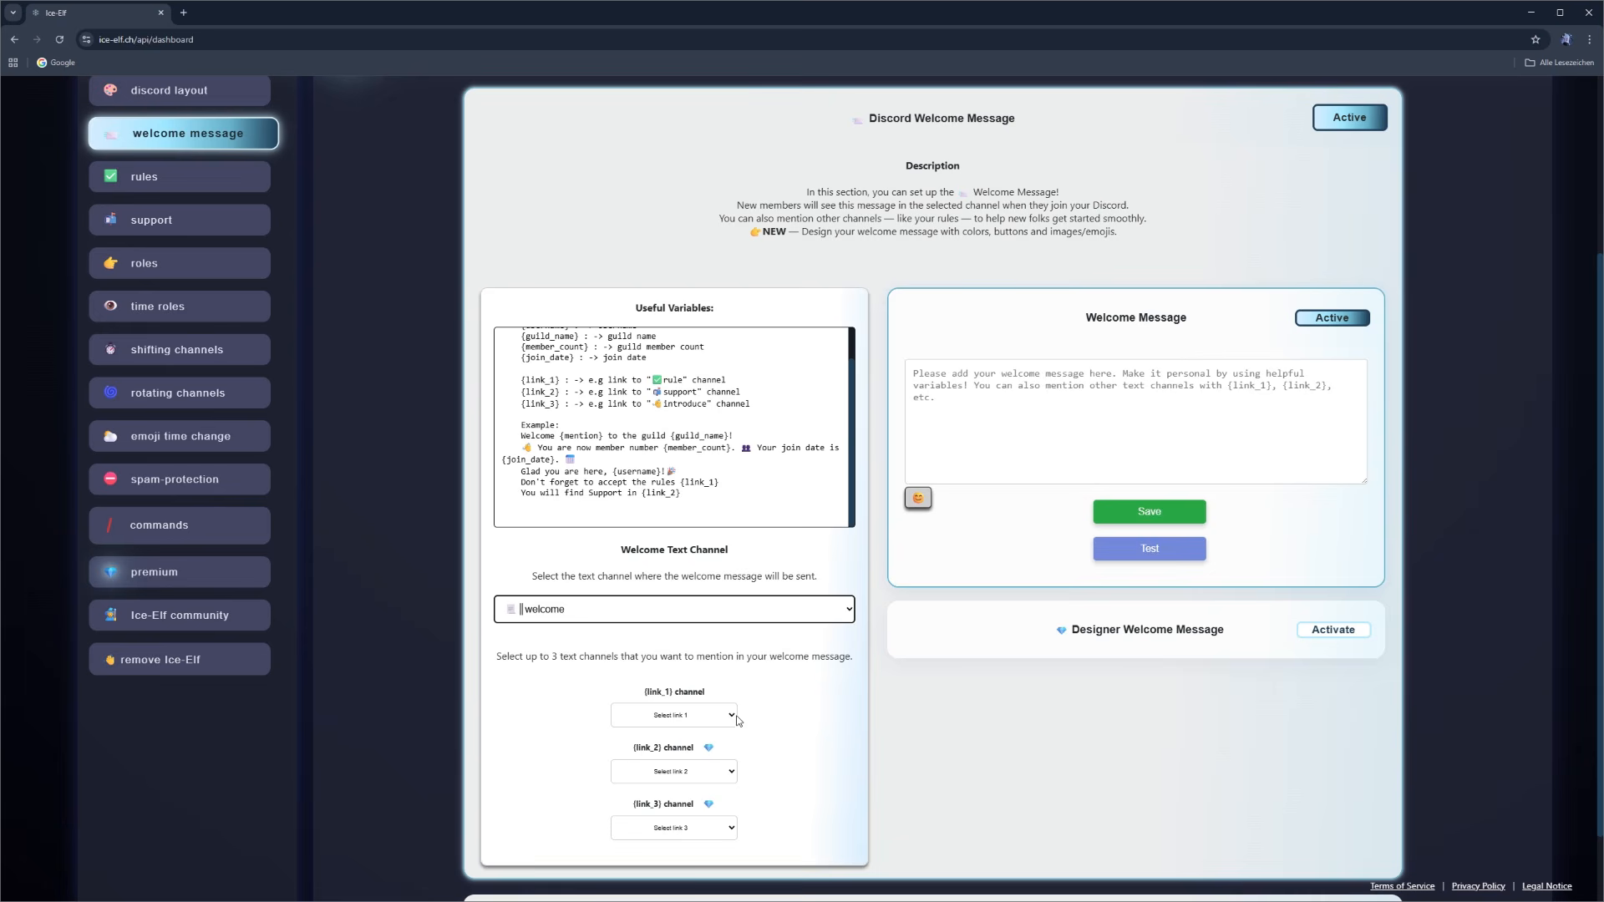
- Assign the rules channel to {link_1} and the support channel to {link_2}
{"action": "left_click", "coordinate": [733, 718]}
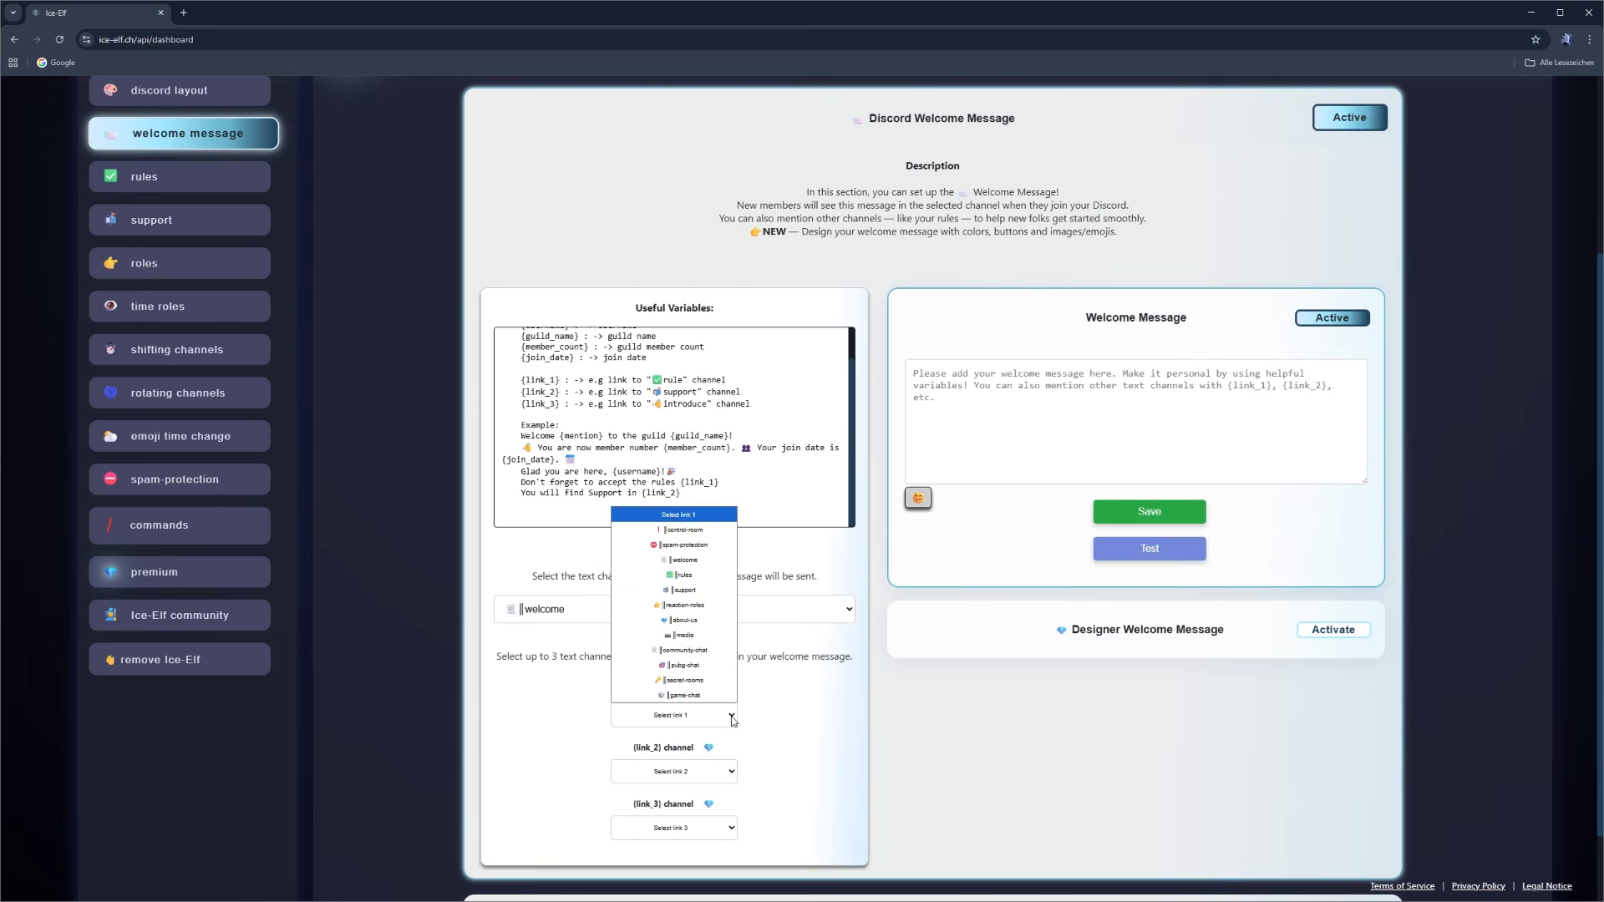
{"action": "left_click", "coordinate": [683, 576]}
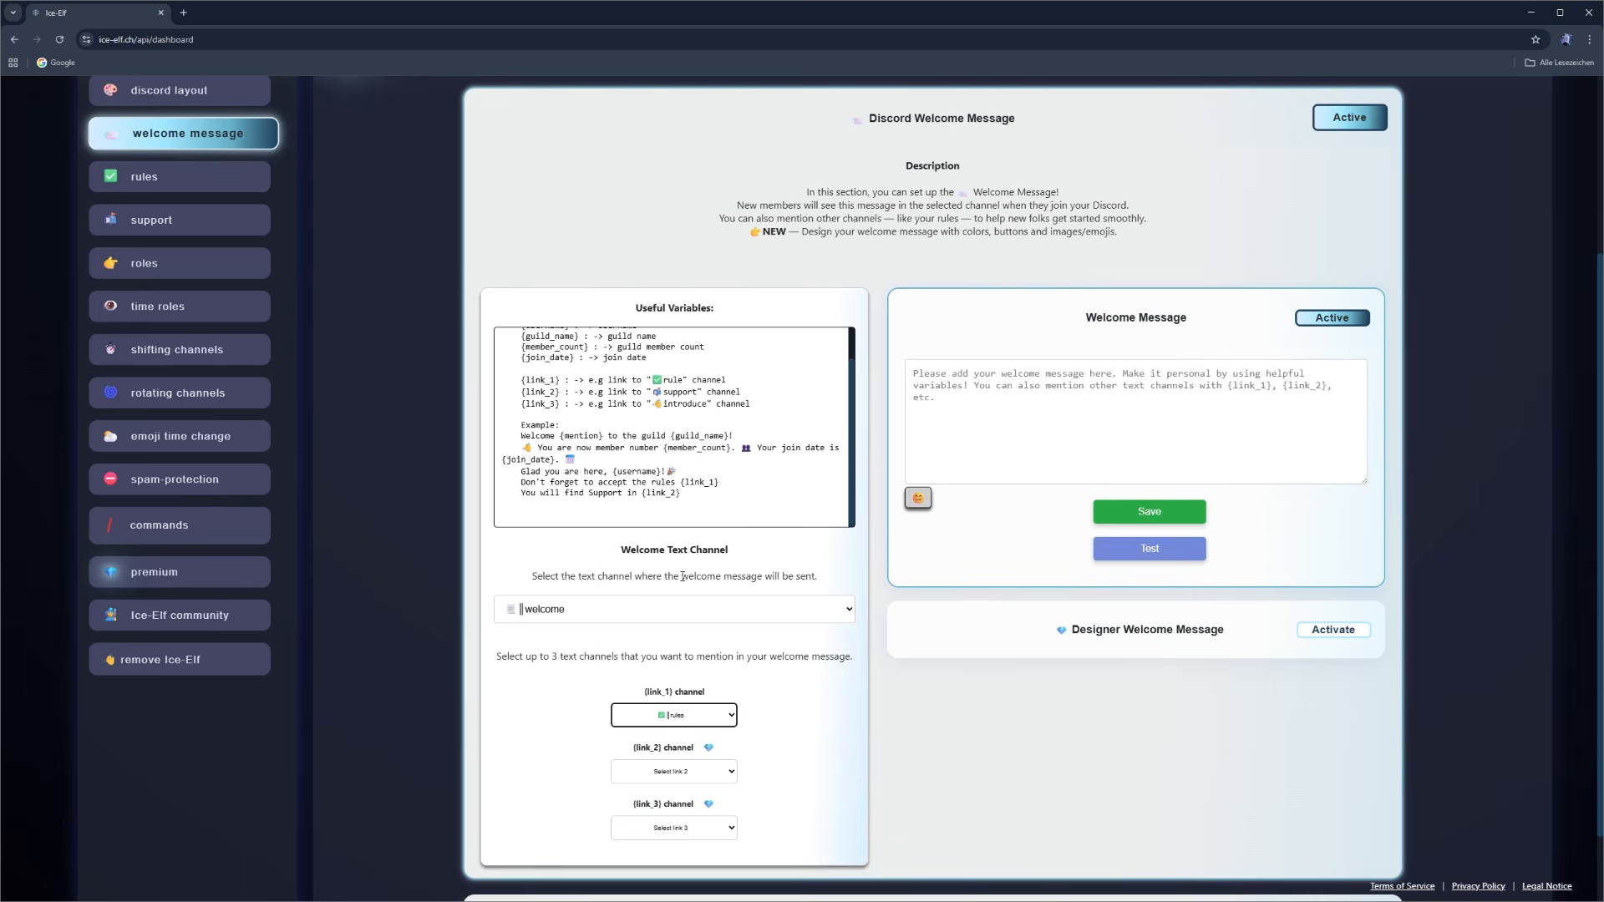
{"action": "left_click", "coordinate": [733, 772]}
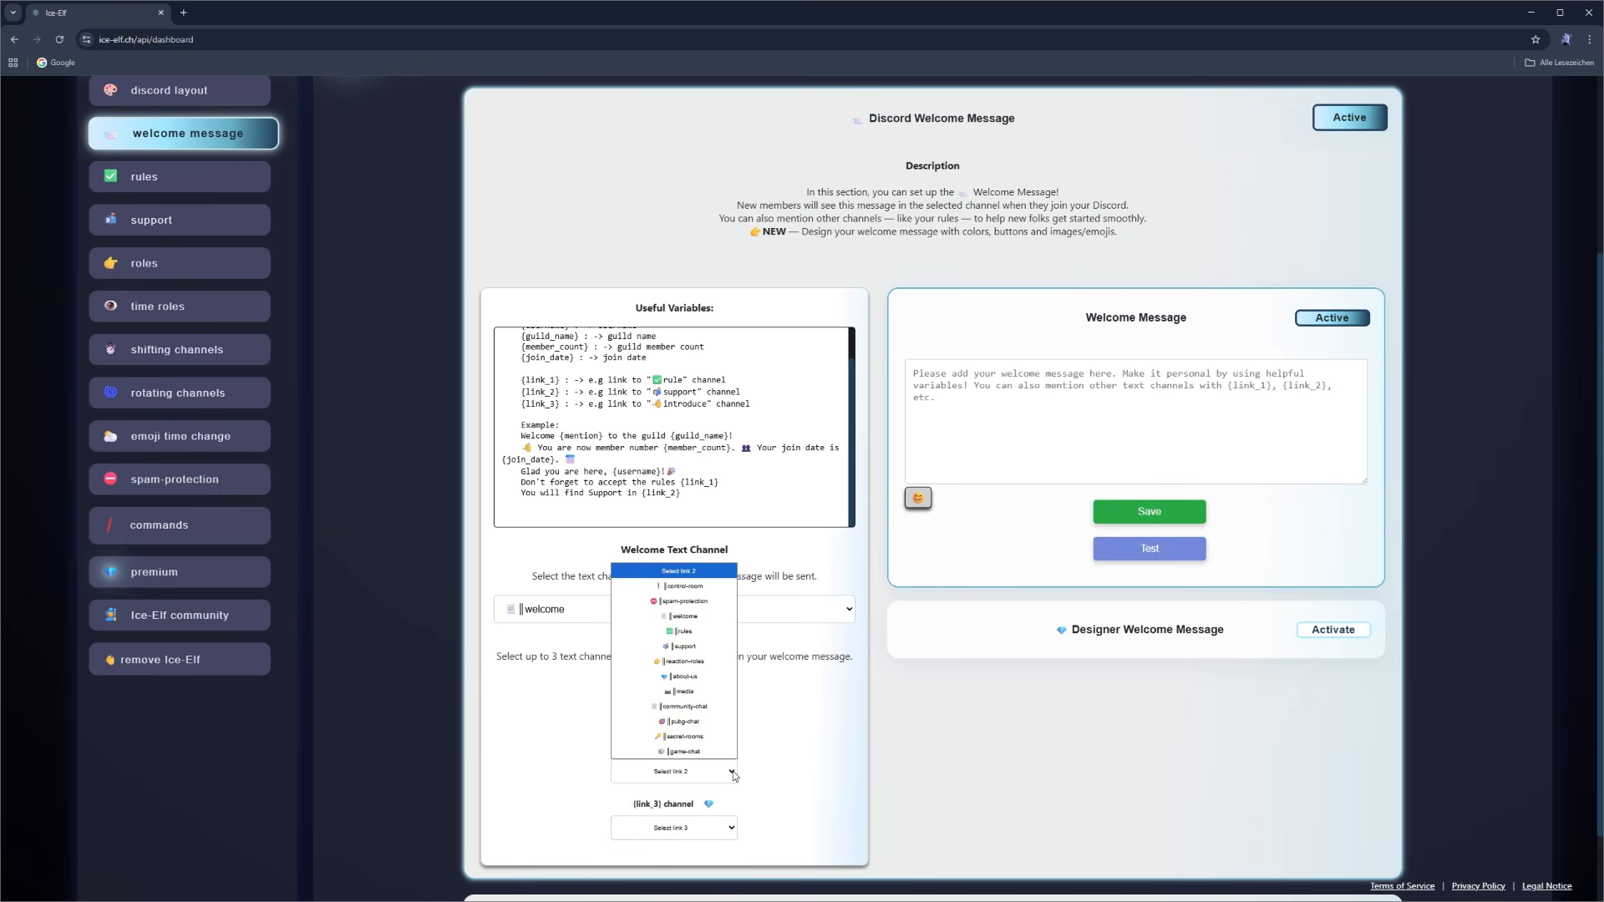
{"action": "left_click", "coordinate": [689, 648]}
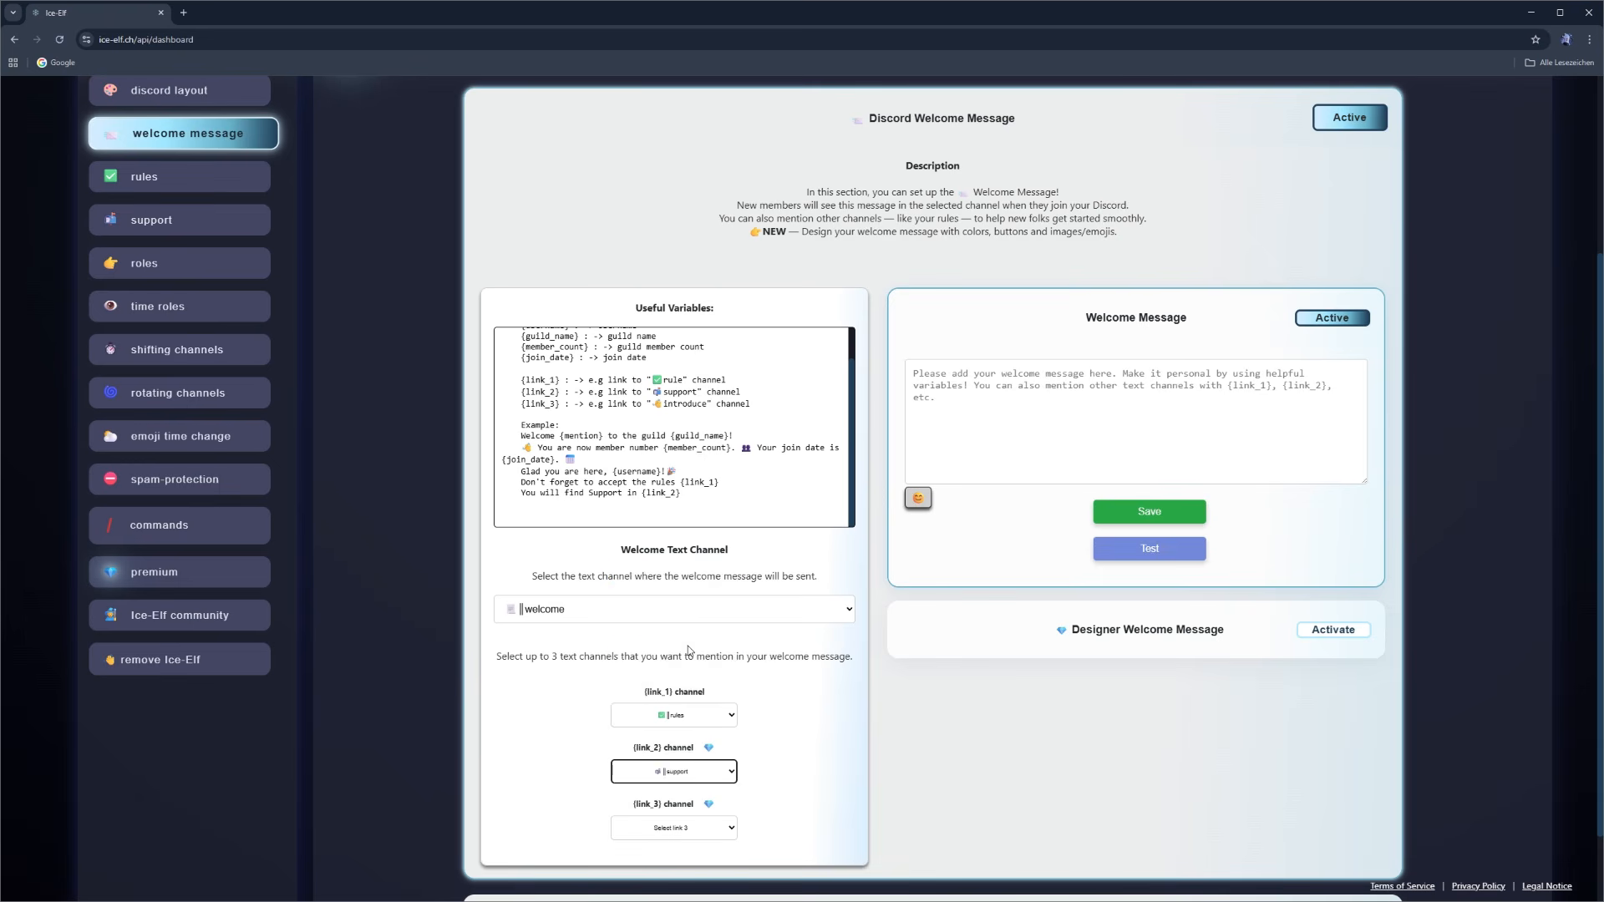
- Write the greeting "Welcome {mention} to {guild_name}!" in the welcome message, copying both placeholders from the useful variables
{"action": "left_click", "coordinate": [1013, 405]}
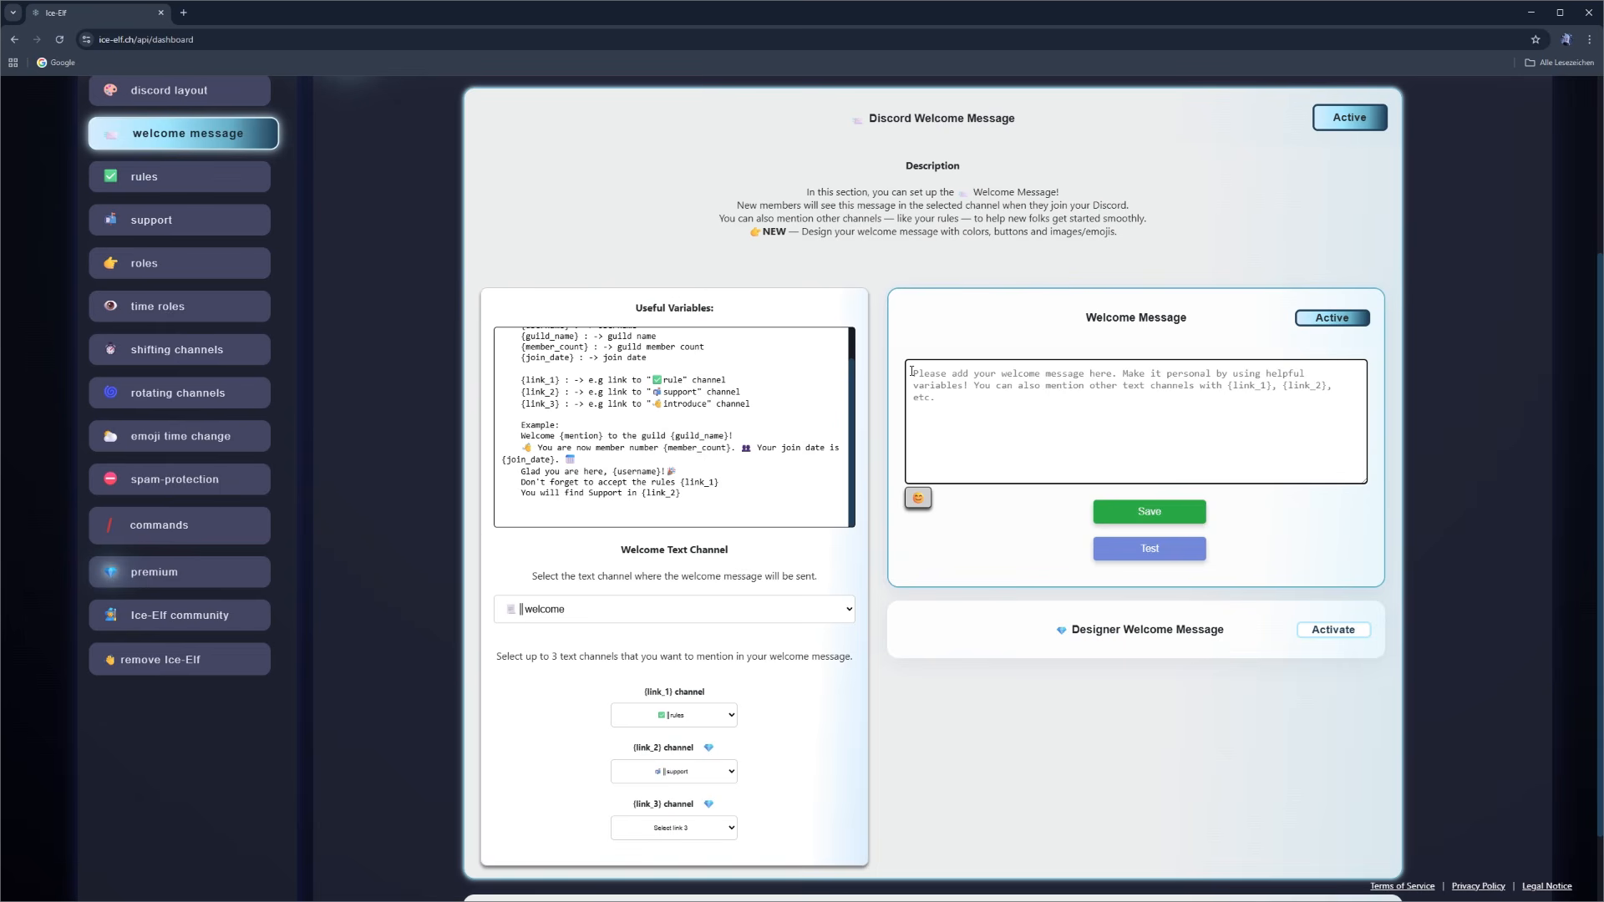
{"action": "type", "text": "Wel"}
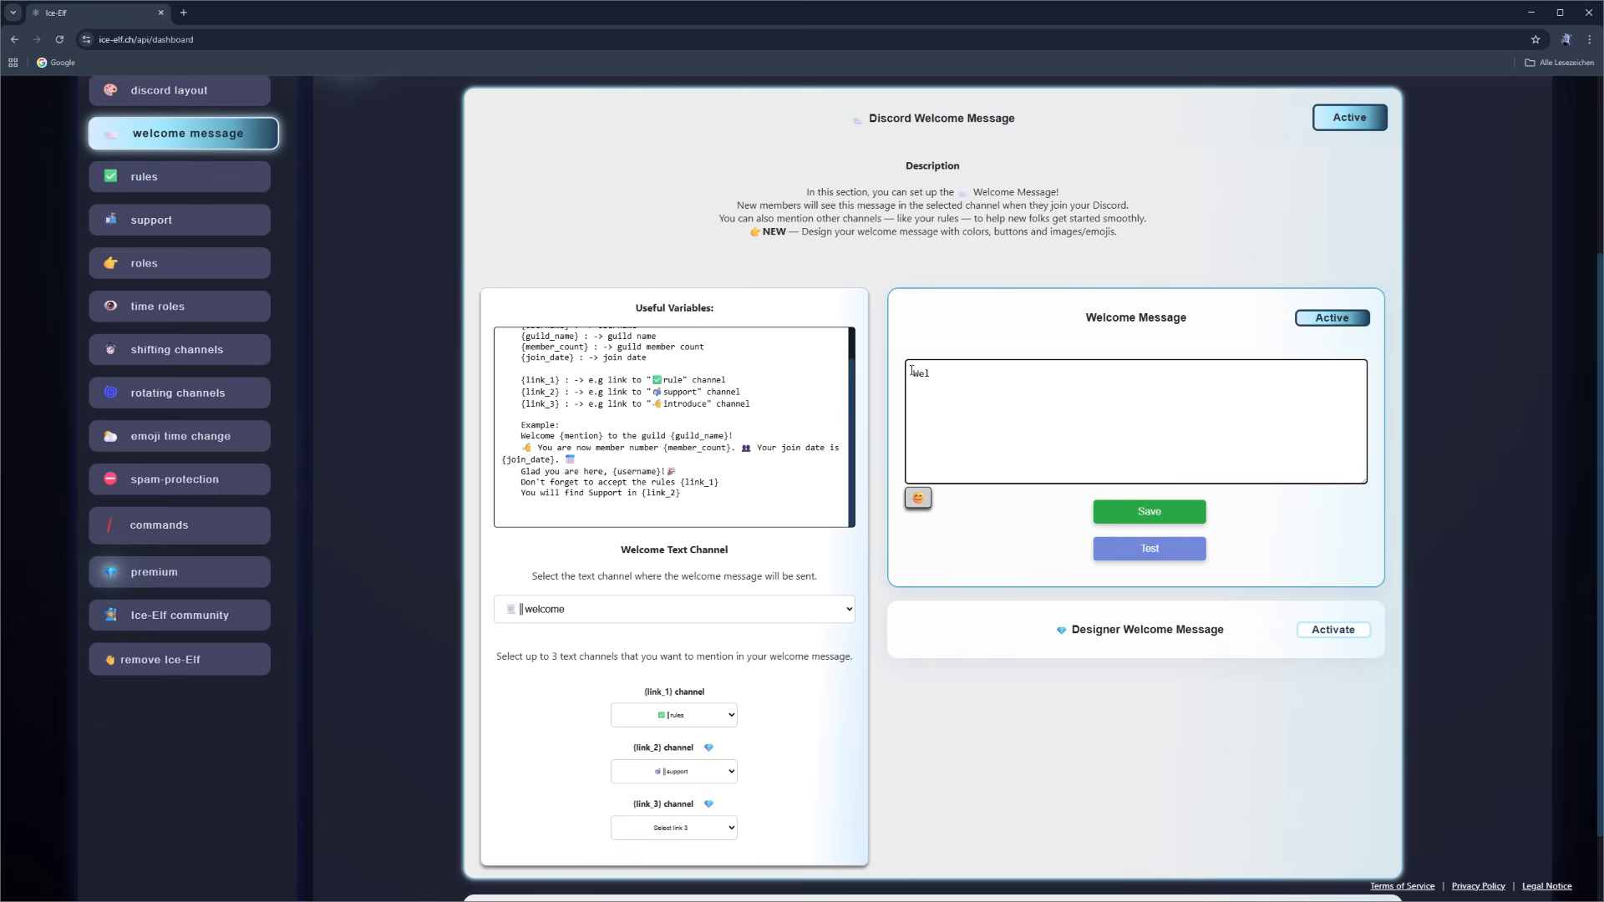
{"action": "type", "text": "come"}
{"action": "scroll", "coordinate": [564, 405], "scroll_direction": "up", "scroll_amount": 3}
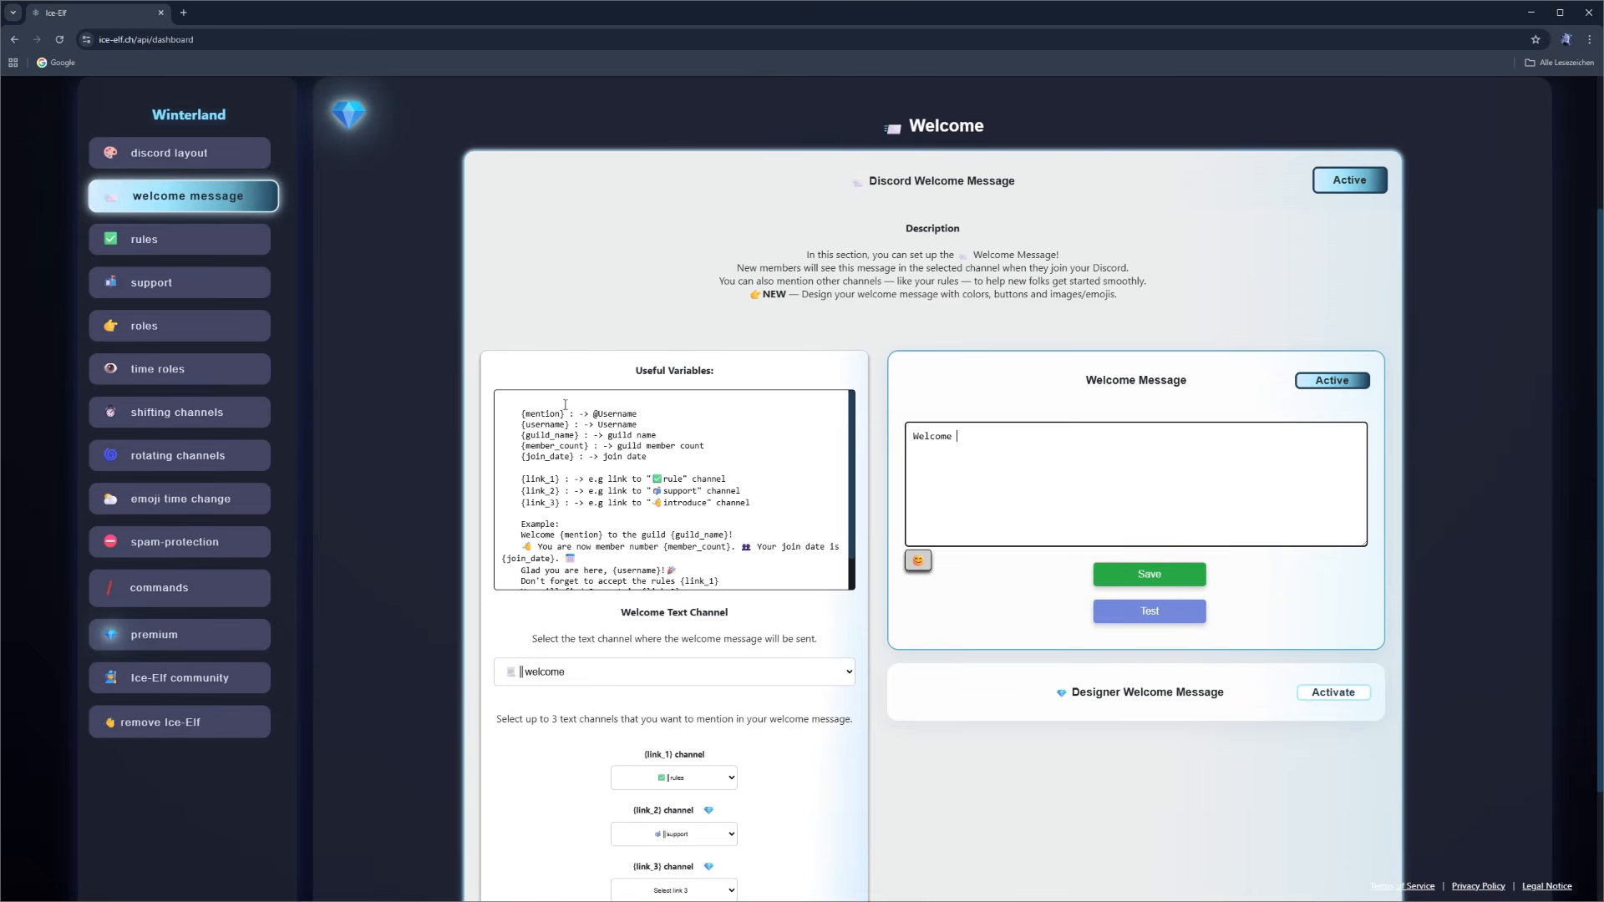
{"action": "scroll", "coordinate": [415, 440], "scroll_direction": "down", "scroll_amount": 1}
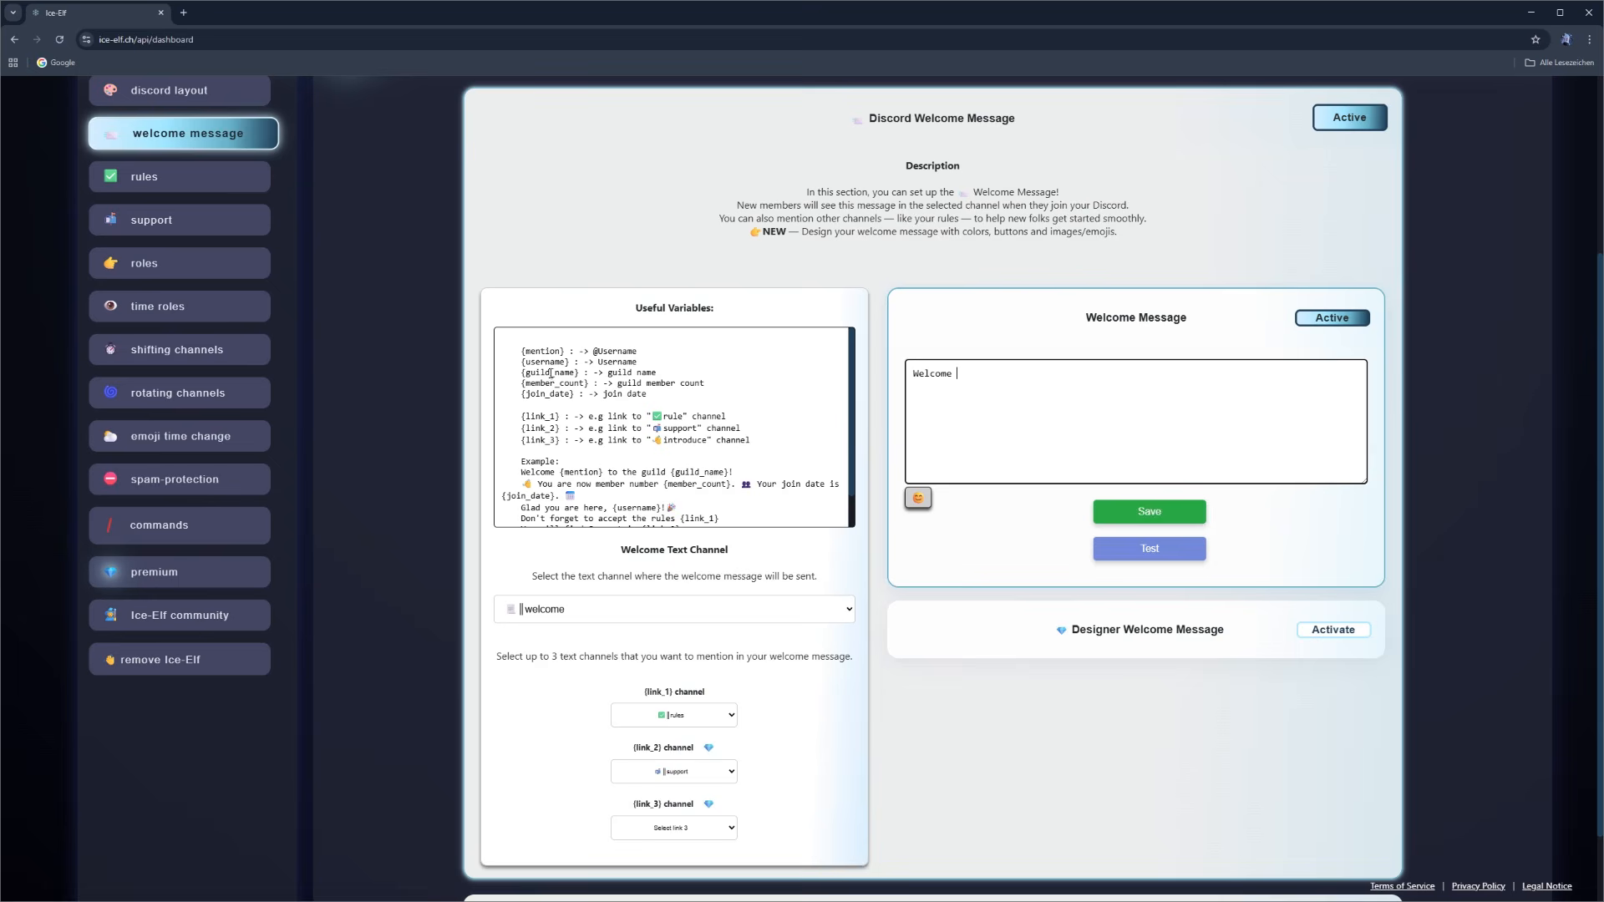
{"action": "left_click_drag", "start_coordinate": [521, 352], "coordinate": [565, 350]}
{"action": "key", "text": "ctrl+c"}
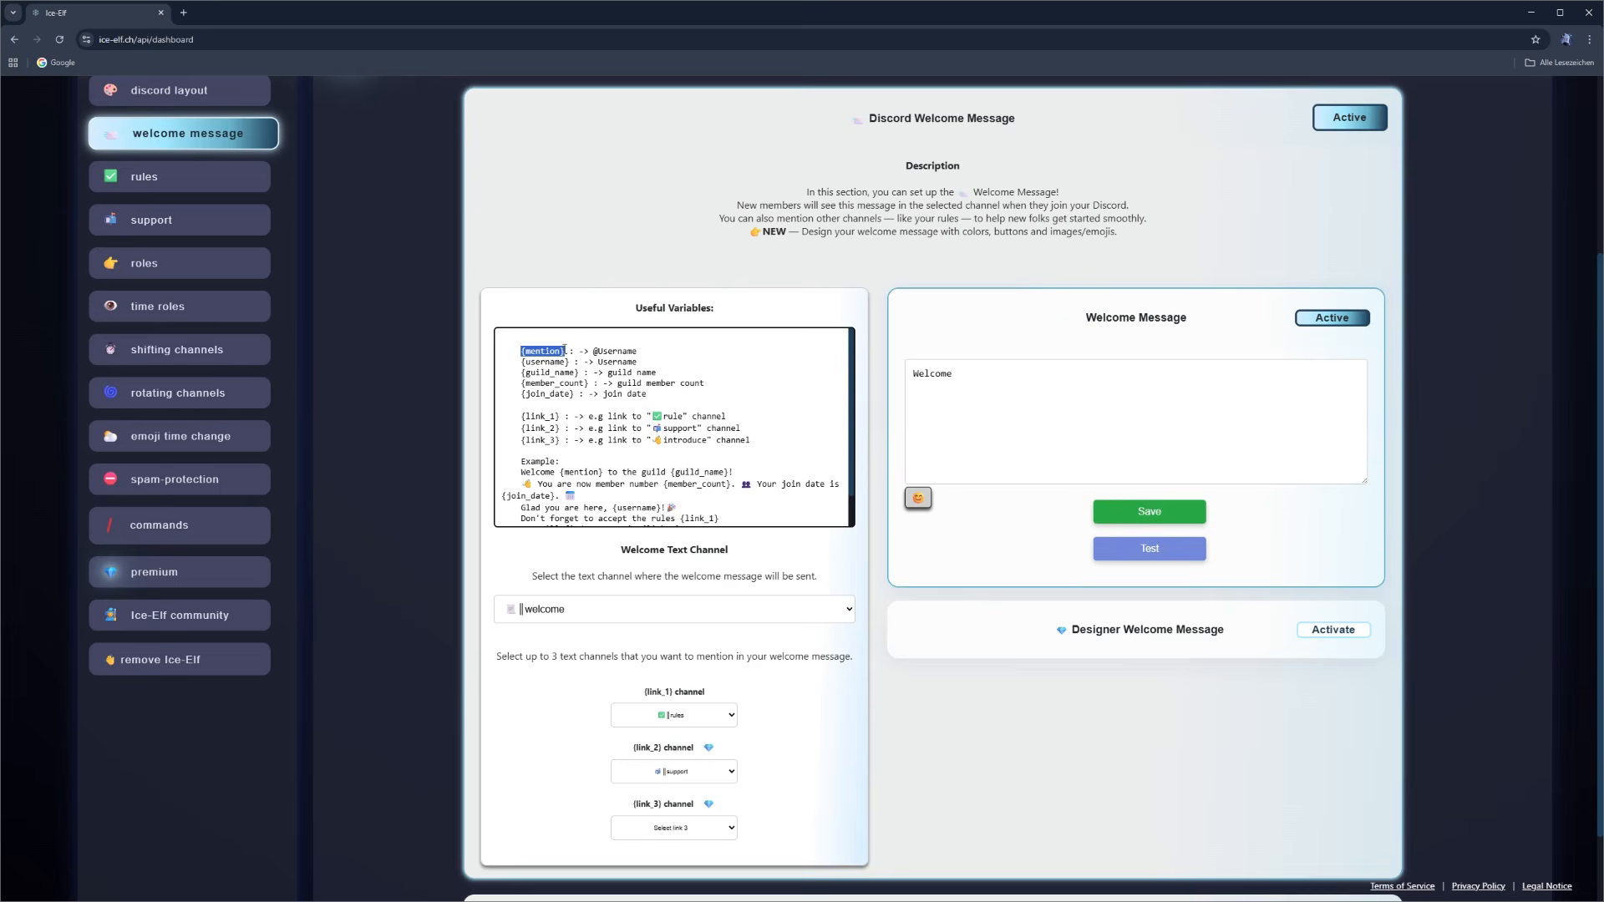
{"action": "left_click", "coordinate": [1000, 382]}
{"action": "key", "text": "ctrl+v"}
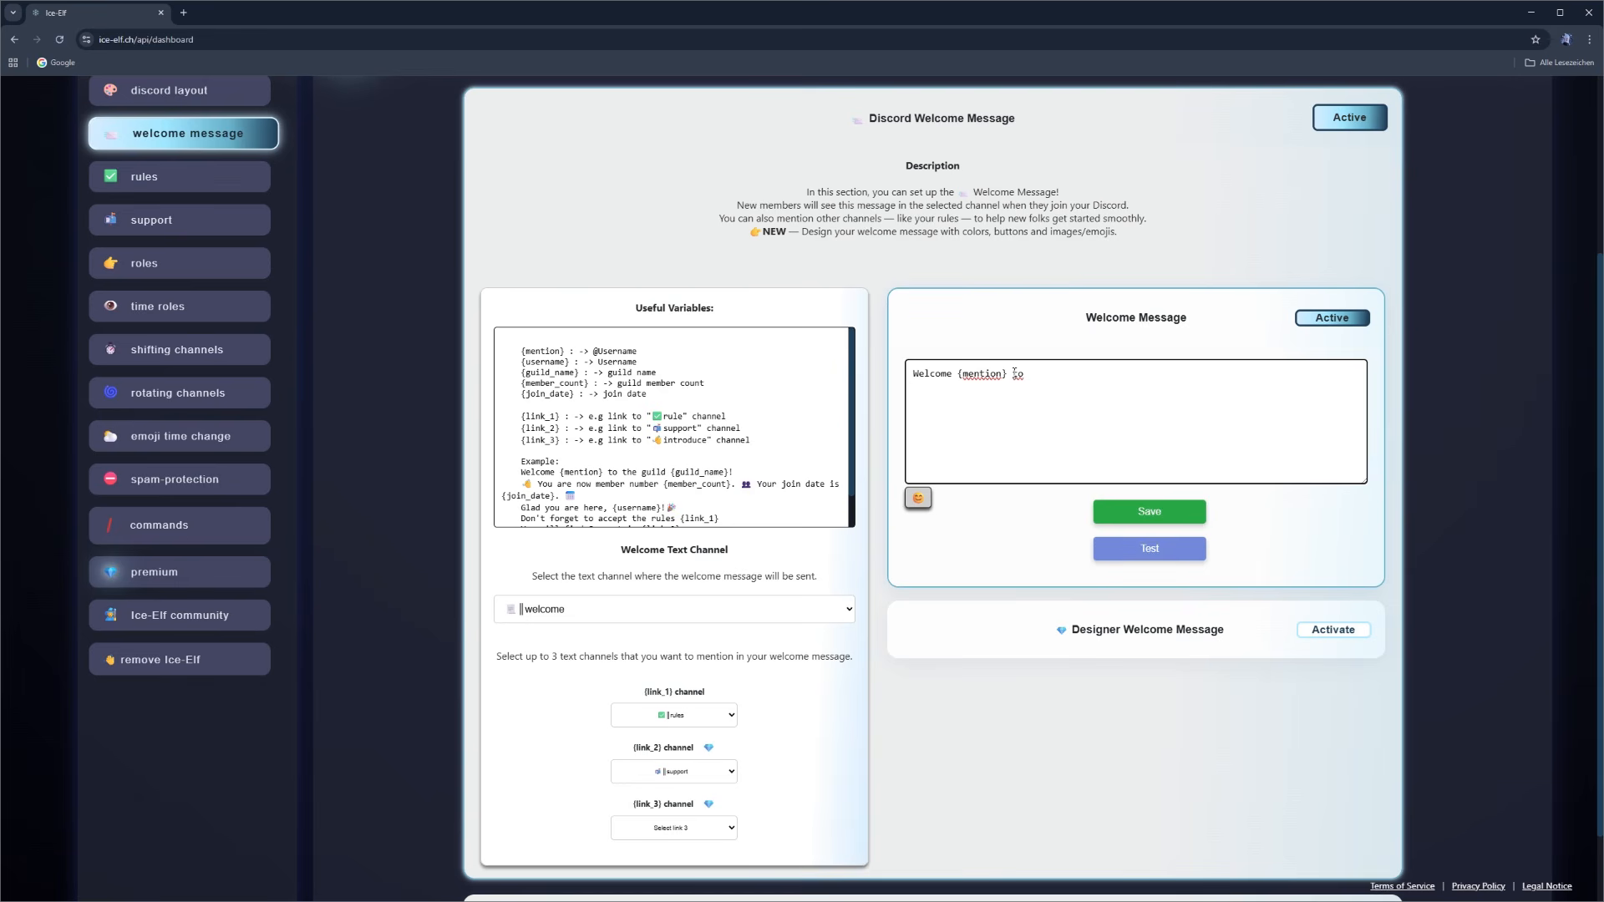
{"action": "left_click_drag", "start_coordinate": [520, 373], "coordinate": [579, 373]}
{"action": "key", "text": "ctrl+c"}
{"action": "left_click", "coordinate": [1061, 375]}
{"action": "key", "text": "ctrl+v"}
- Add a new paragraph after a blank line: "Step into your new realm - please read the {link_1} first."
{"action": "key", "text": "Return"}
{"action": "key", "text": "Return"}
{"action": "type", "text": "Step into your new r"}
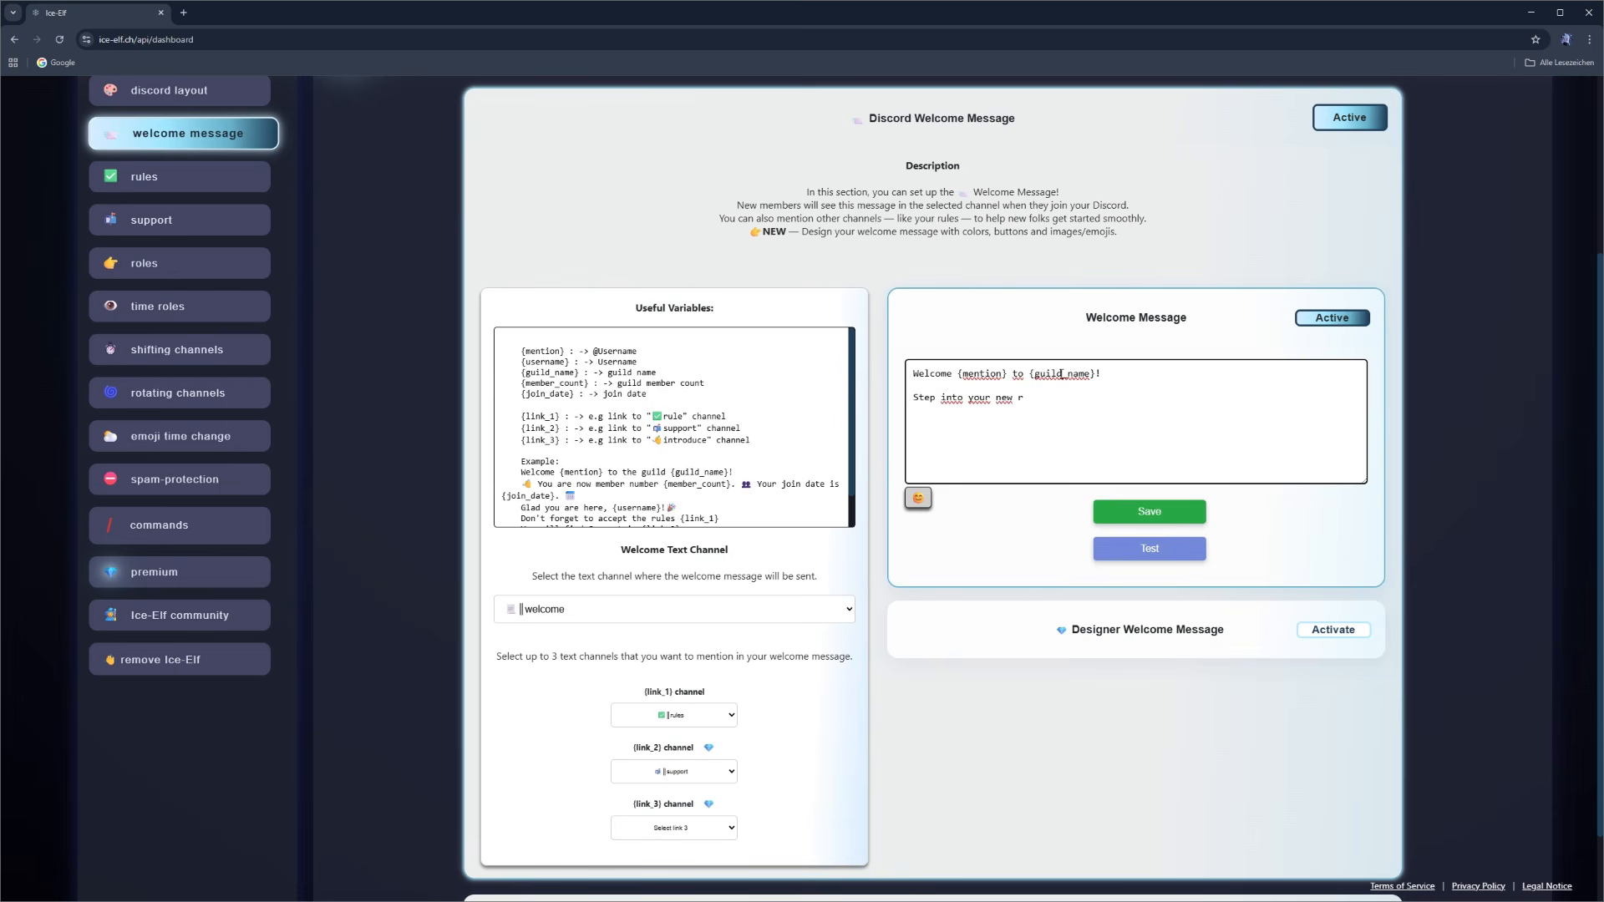
{"action": "type", "text": "ealm - please read the"}
{"action": "left_click_drag", "start_coordinate": [673, 693], "coordinate": [644, 693]}
{"action": "key", "text": "ctrl+c"}
{"action": "left_click", "coordinate": [1168, 398]}
{"action": "key", "text": "ctrl+v"}
{"action": "type", "text": "first."}
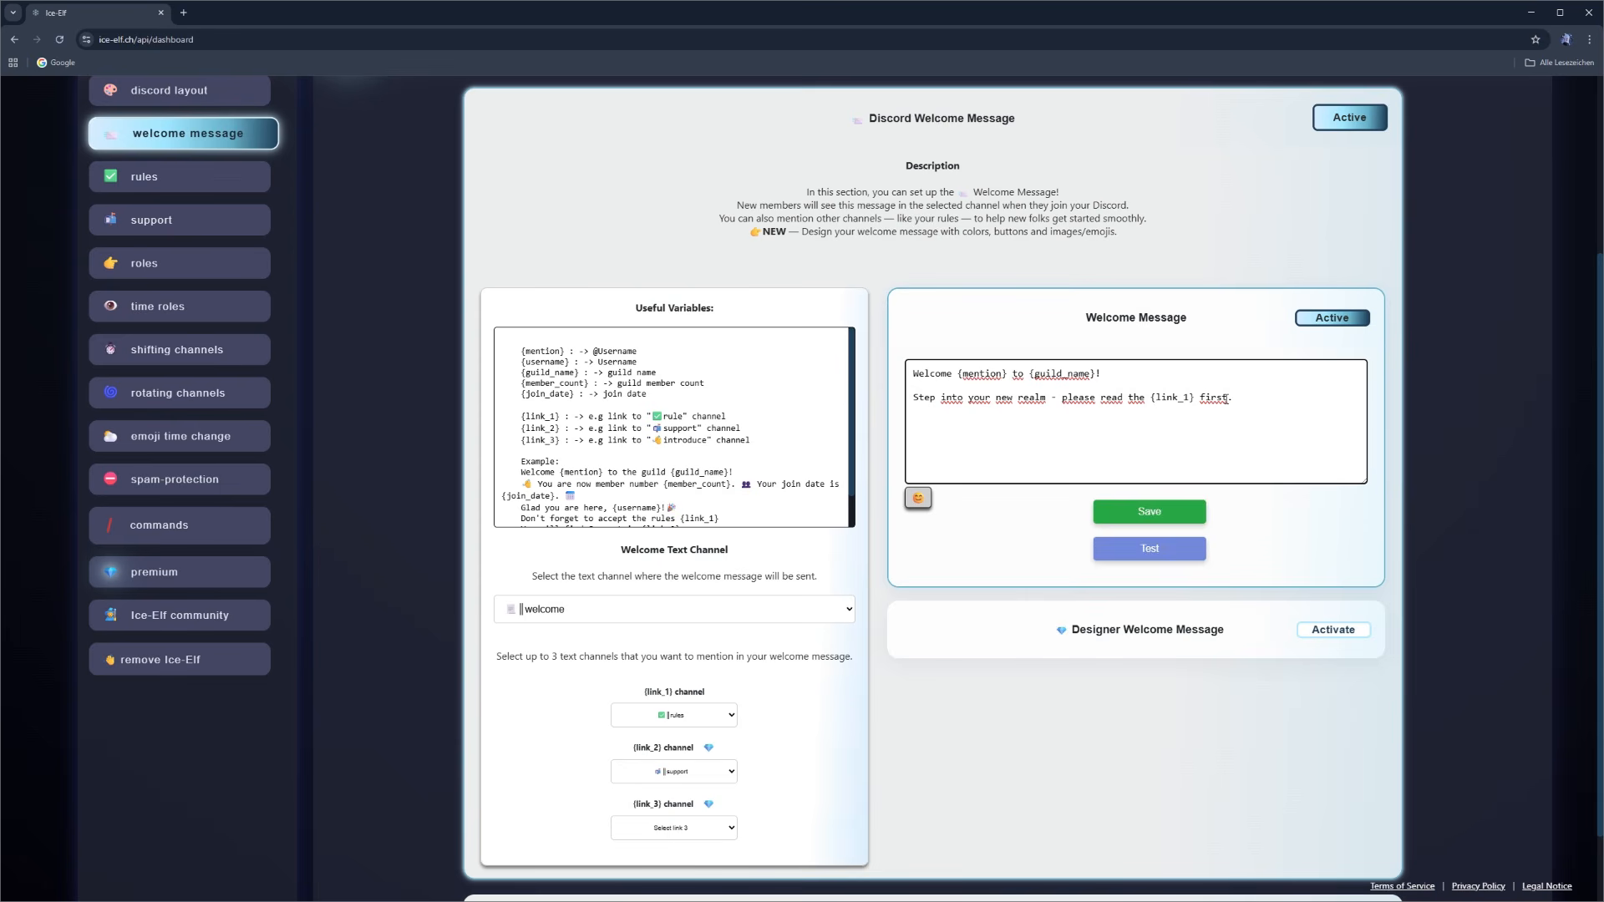
- Add the next line "Need guidance? The {link_2} is always here to help you." to the welcome message
{"action": "key", "text": "Return"}
{"action": "type", "text": "Need guidance? The"}
{"action": "left_click_drag", "start_coordinate": [661, 748], "coordinate": [635, 749]}
{"action": "key", "text": "ctrl+c"}
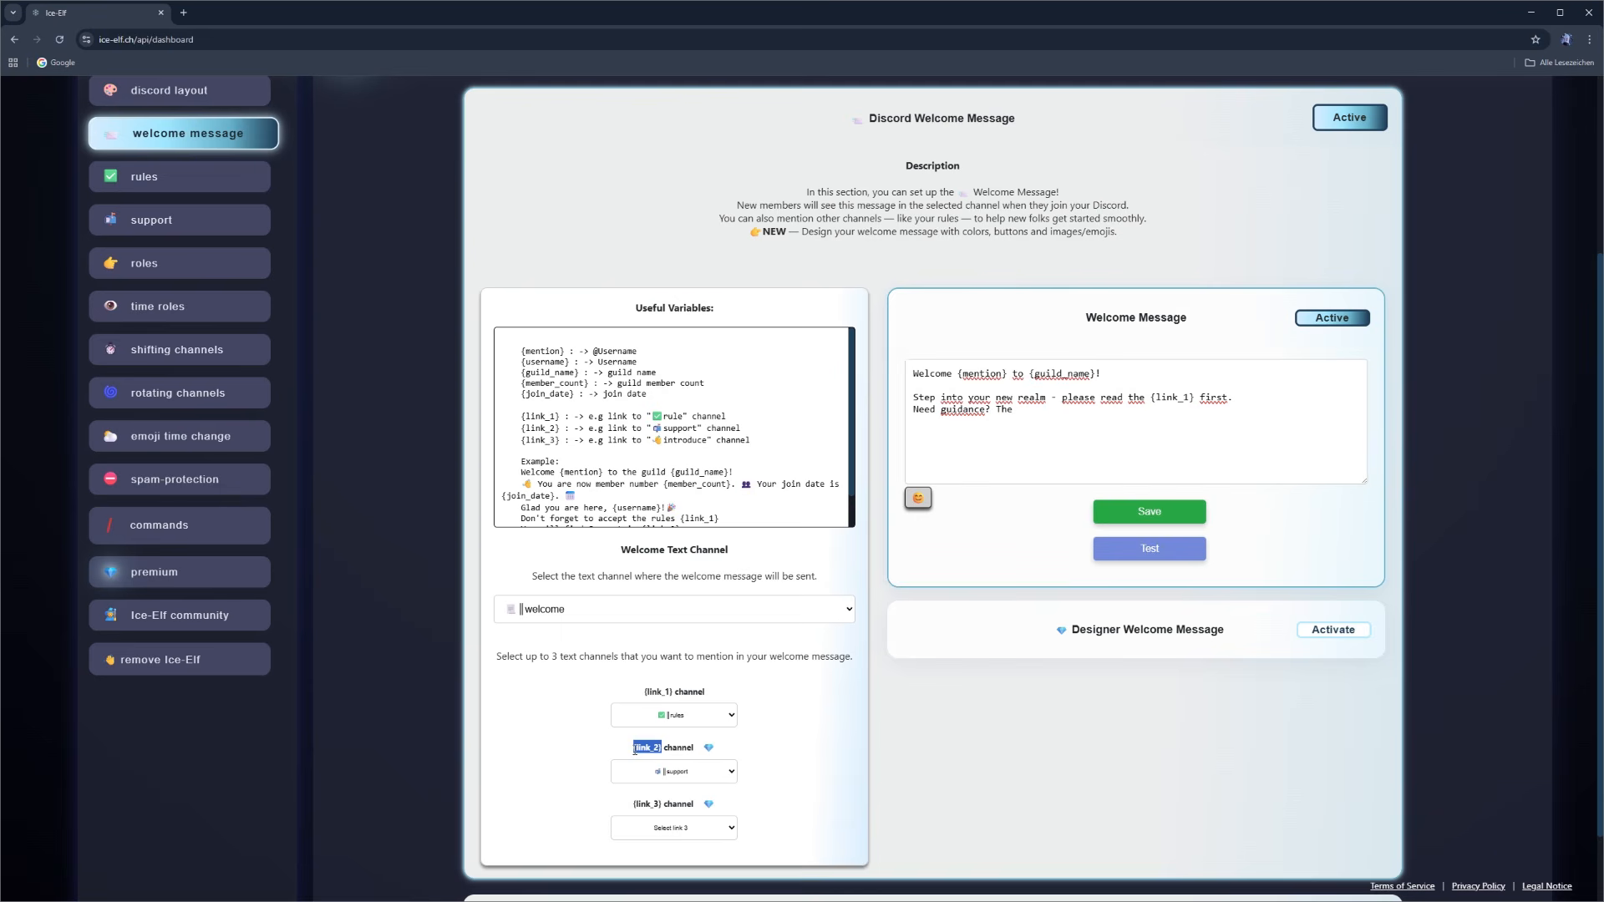
{"action": "left_click", "coordinate": [1042, 418]}
{"action": "key", "text": "ctrl+v"}
{"action": "type", "text": "is always here to h"}
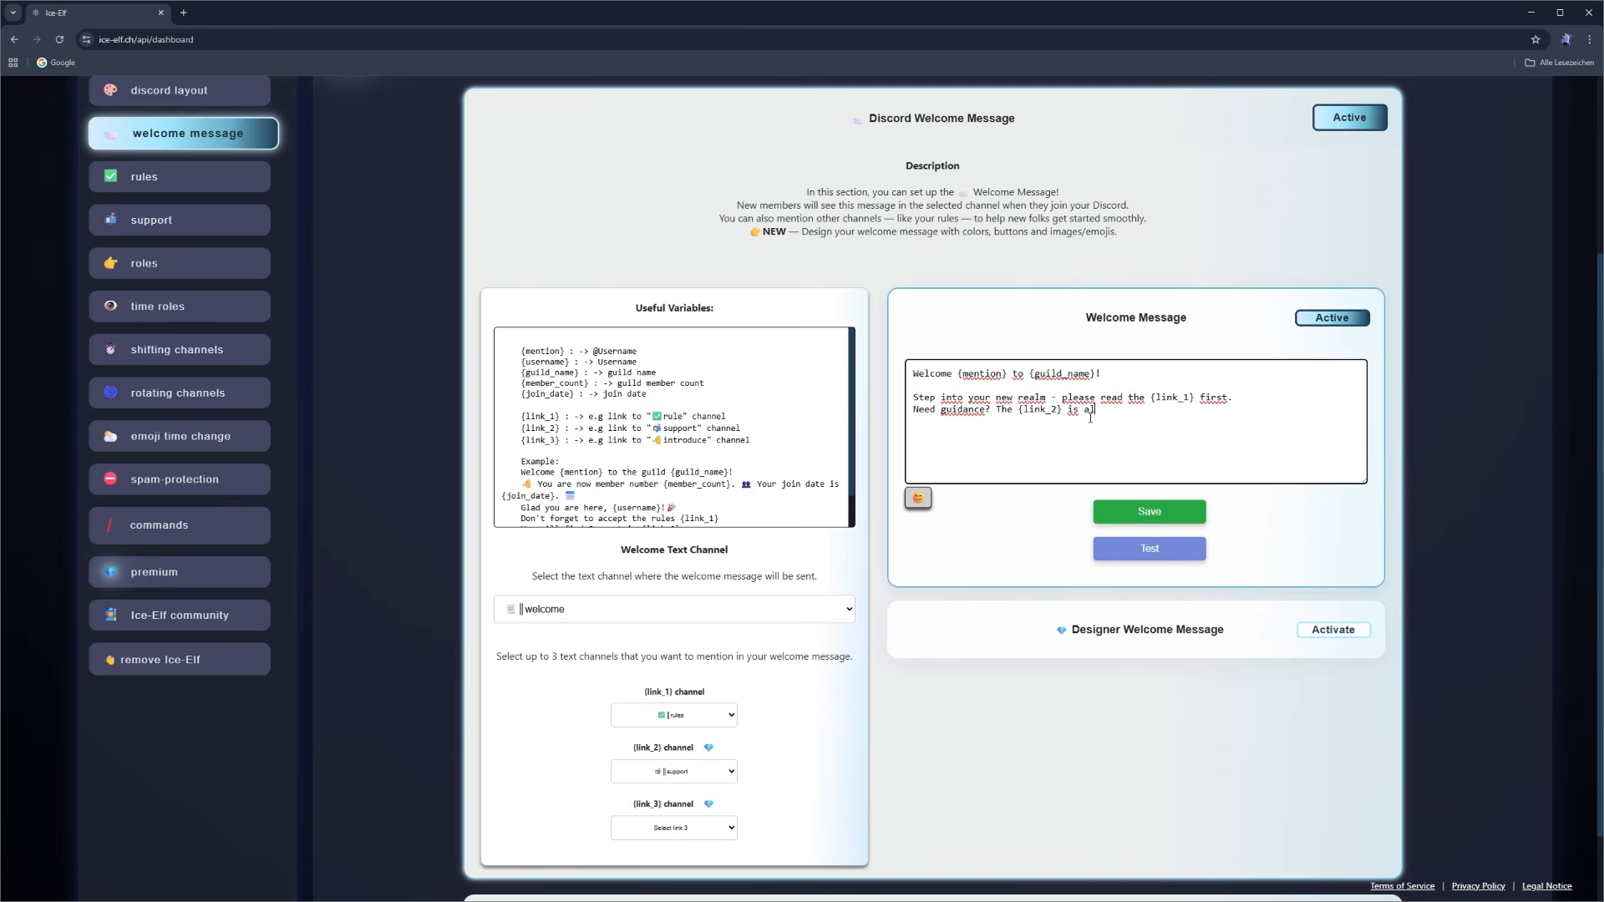
{"action": "type", "text": "elp you."}
- Add the closing line "Your journey begins now - enjoy your stay, brave adventure!" after a blank line in the welcome message
{"action": "key", "text": "Return"}
{"action": "key", "text": "Return"}
{"action": "type", "text": "Your journey begi"}
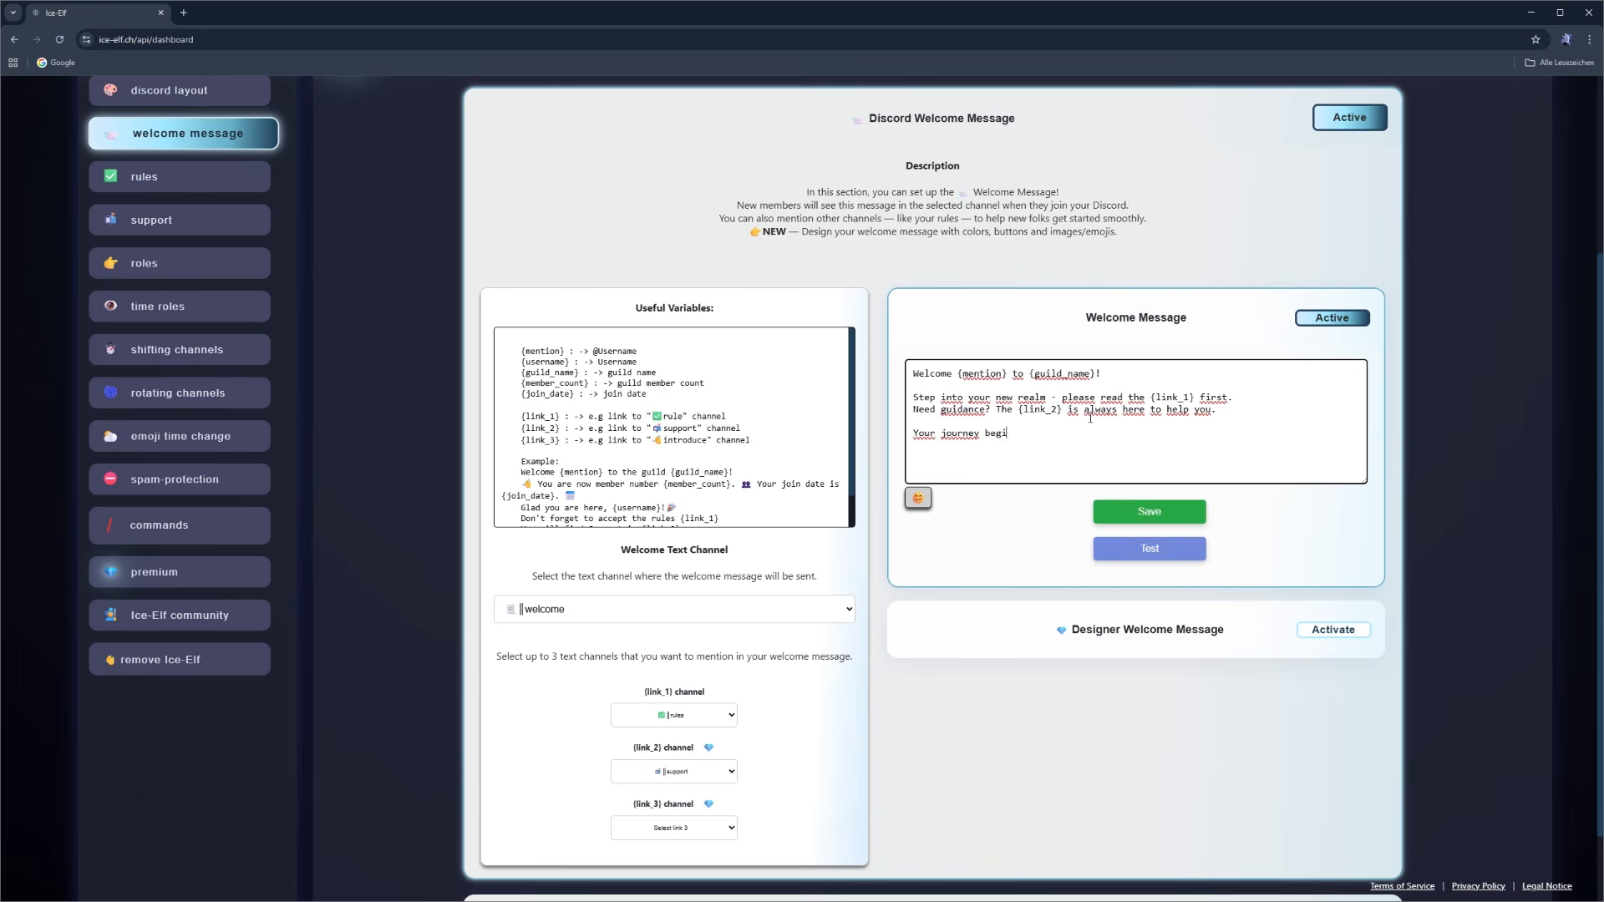
{"action": "type", "text": "ns now - enjoy your stay, brave adventure!"}
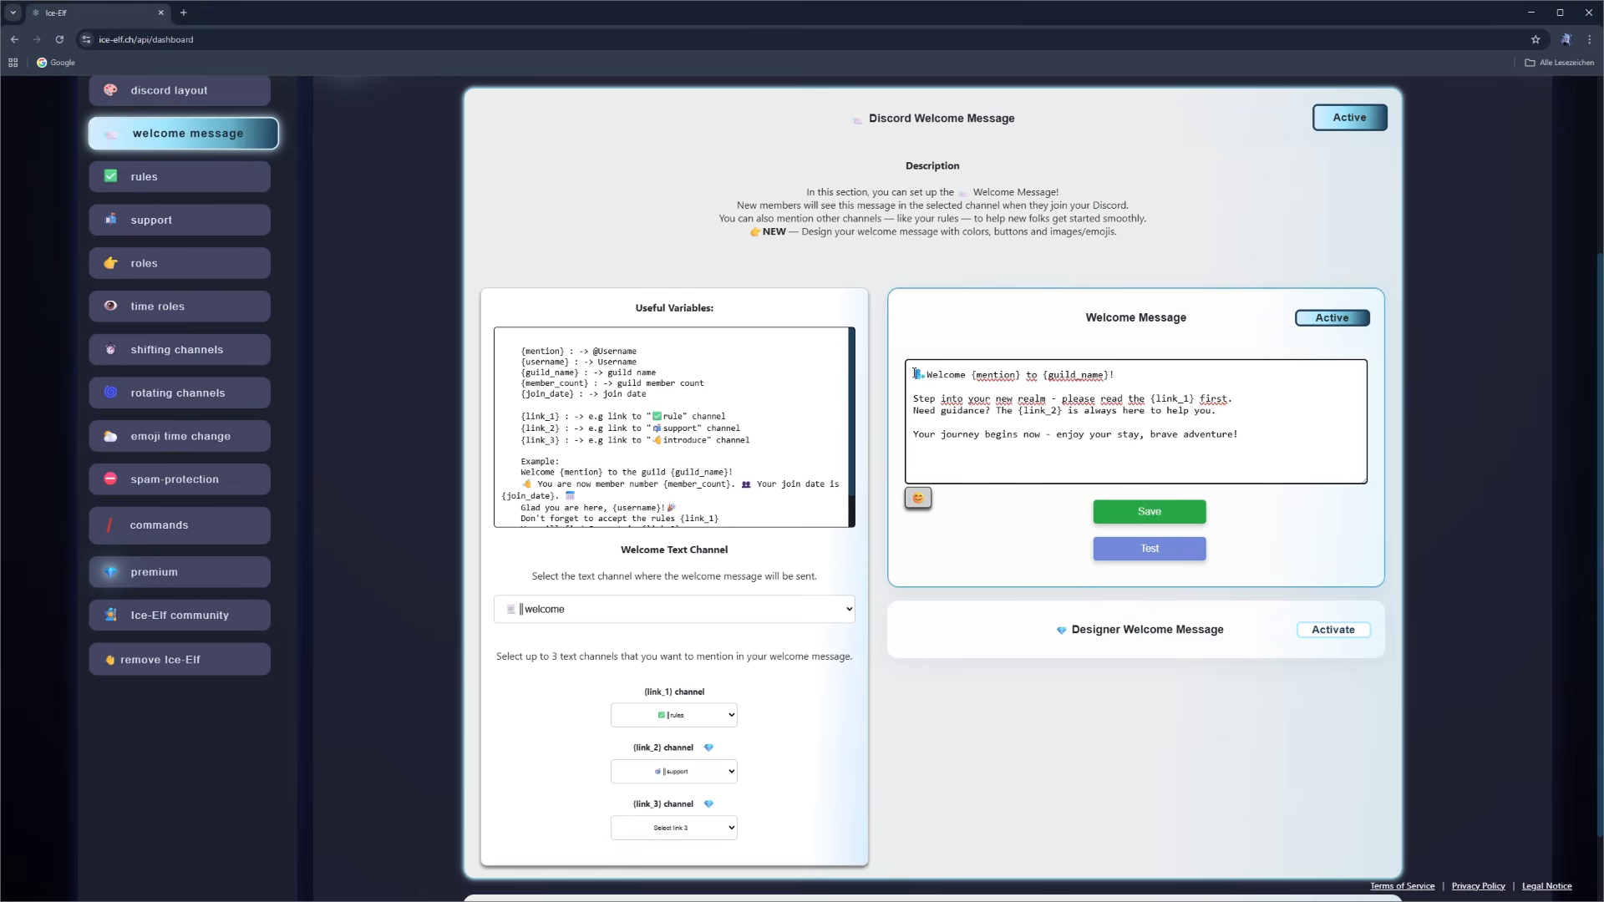
- Put an emoji before the greeting, a castle emoji before "Step into your new realm" and a shield emoji before "Need guidance?"
{"action": "left_click", "coordinate": [914, 399]}
{"action": "left_click", "coordinate": [918, 498]}
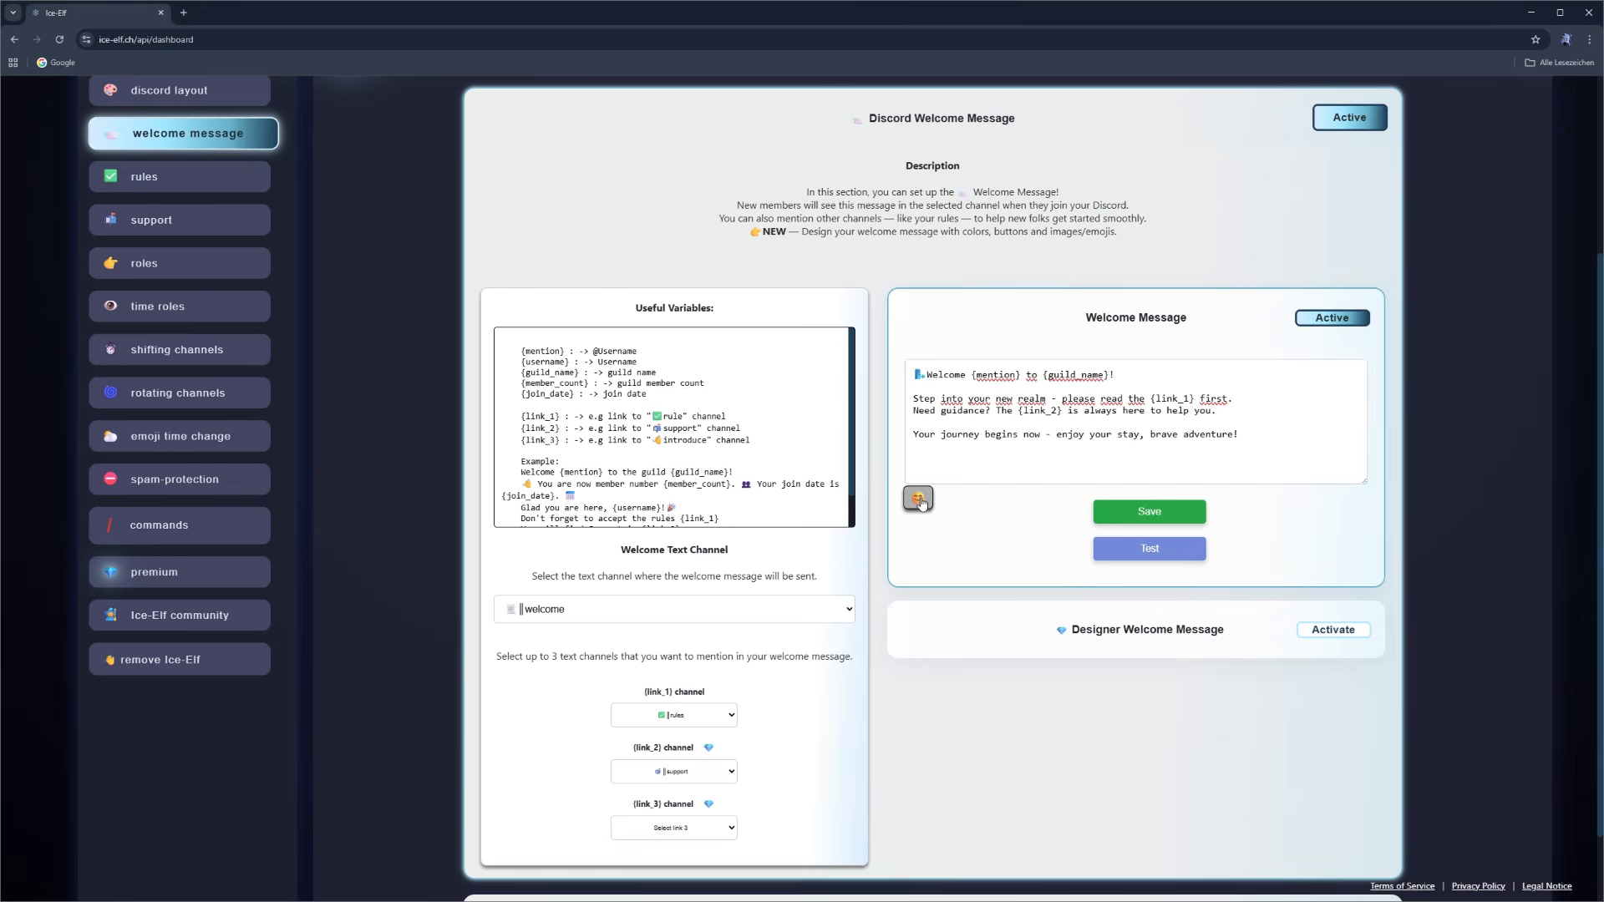
{"action": "left_click", "coordinate": [926, 669]}
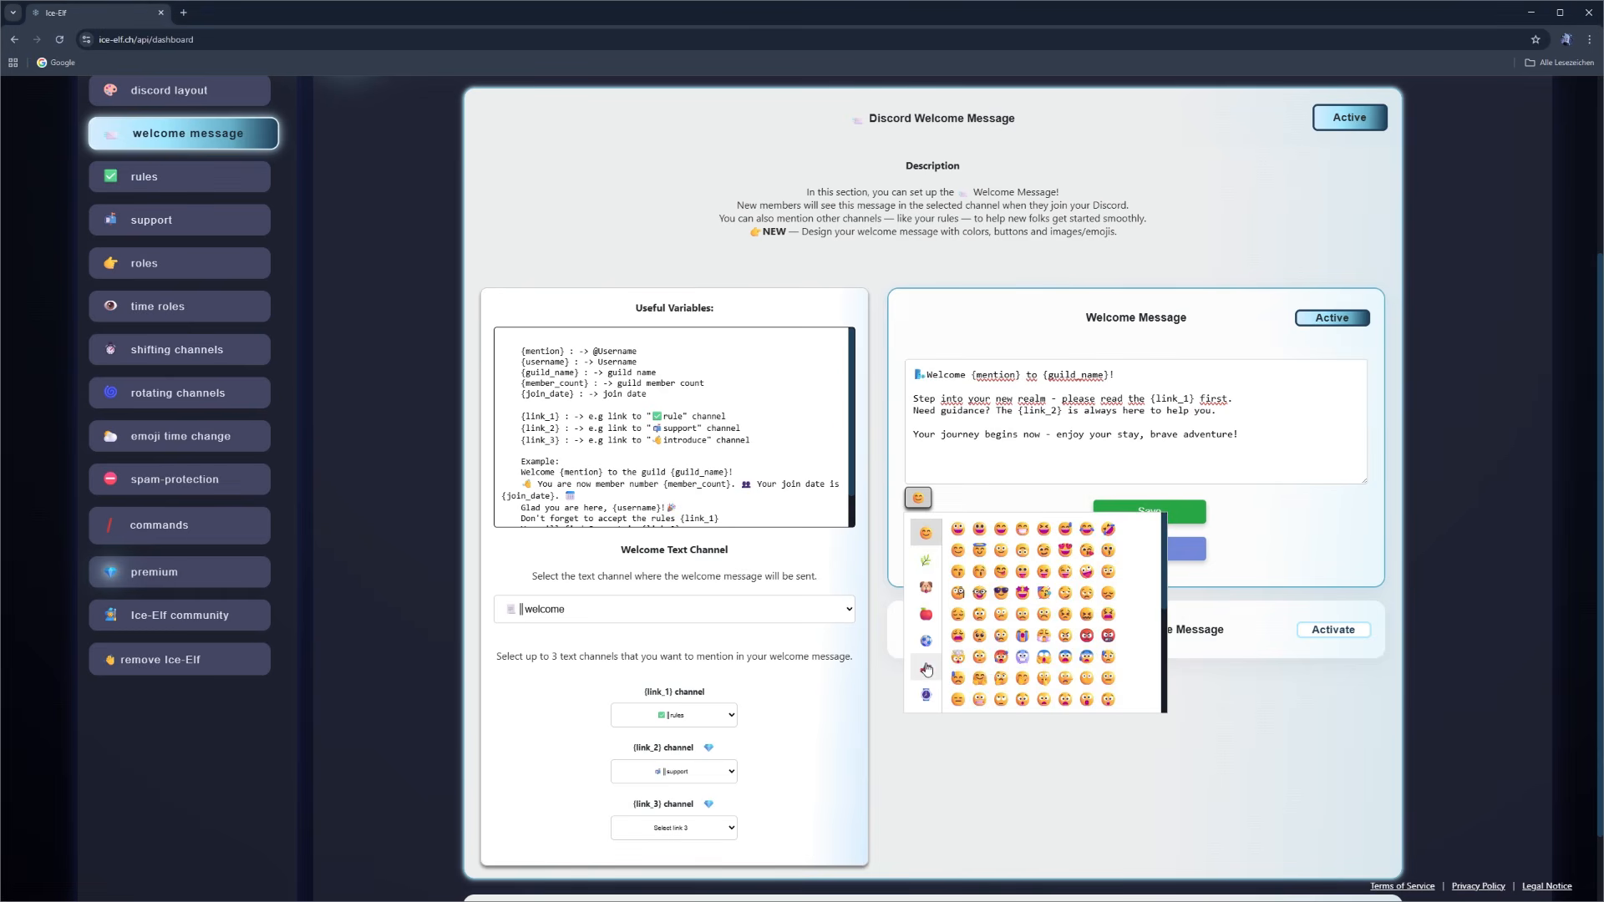
{"action": "left_click", "coordinate": [1108, 628]}
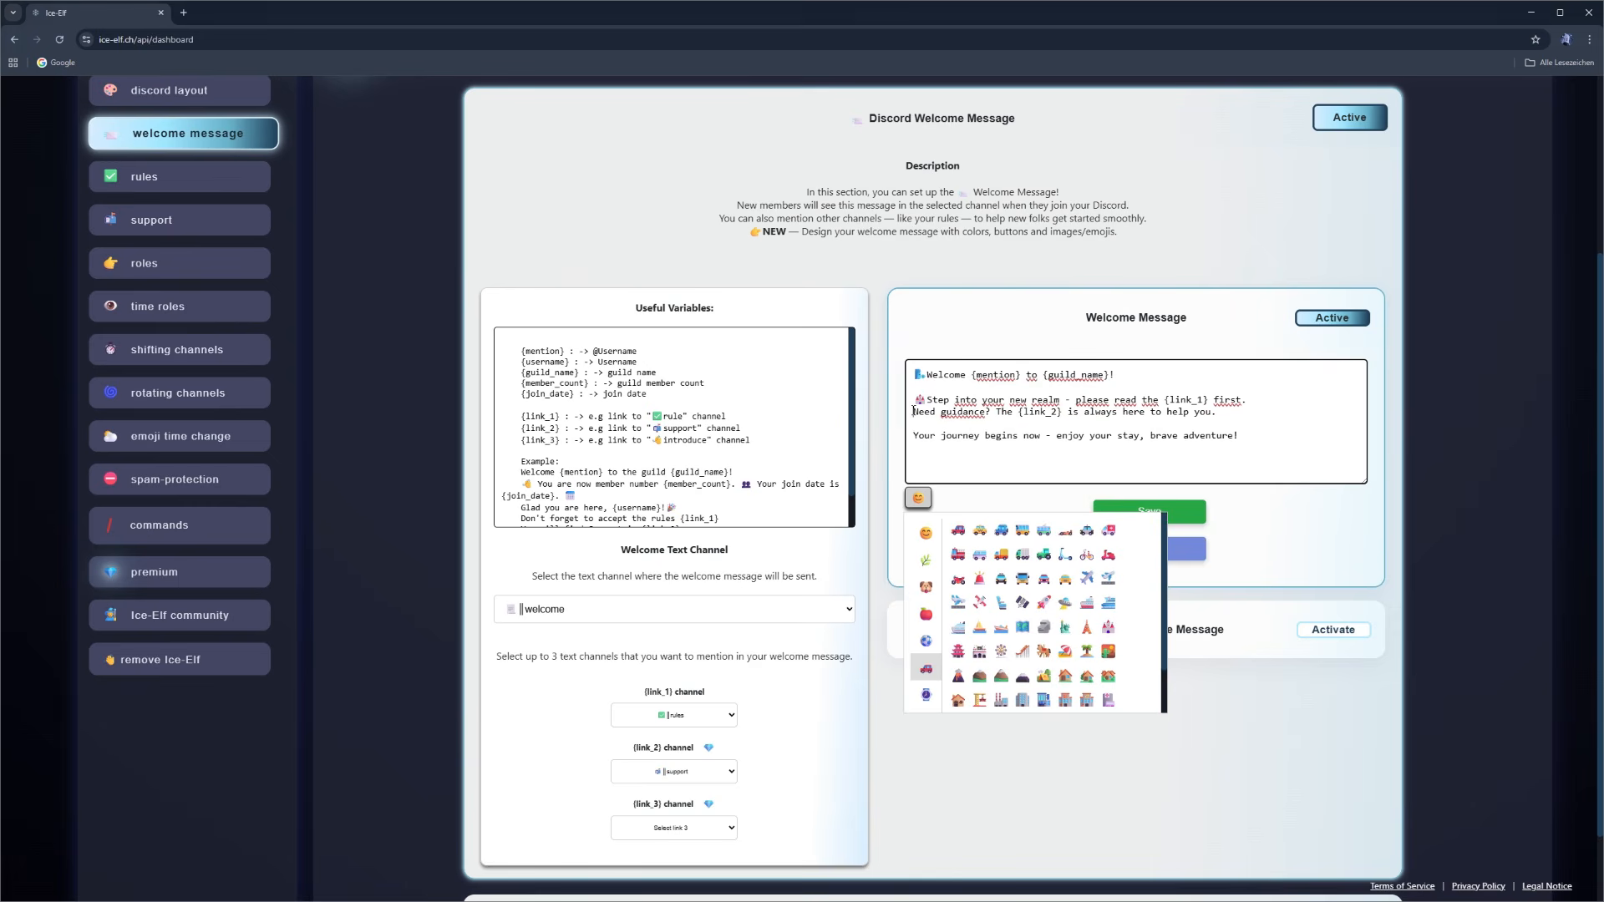
{"action": "type", "text": "🛡"}
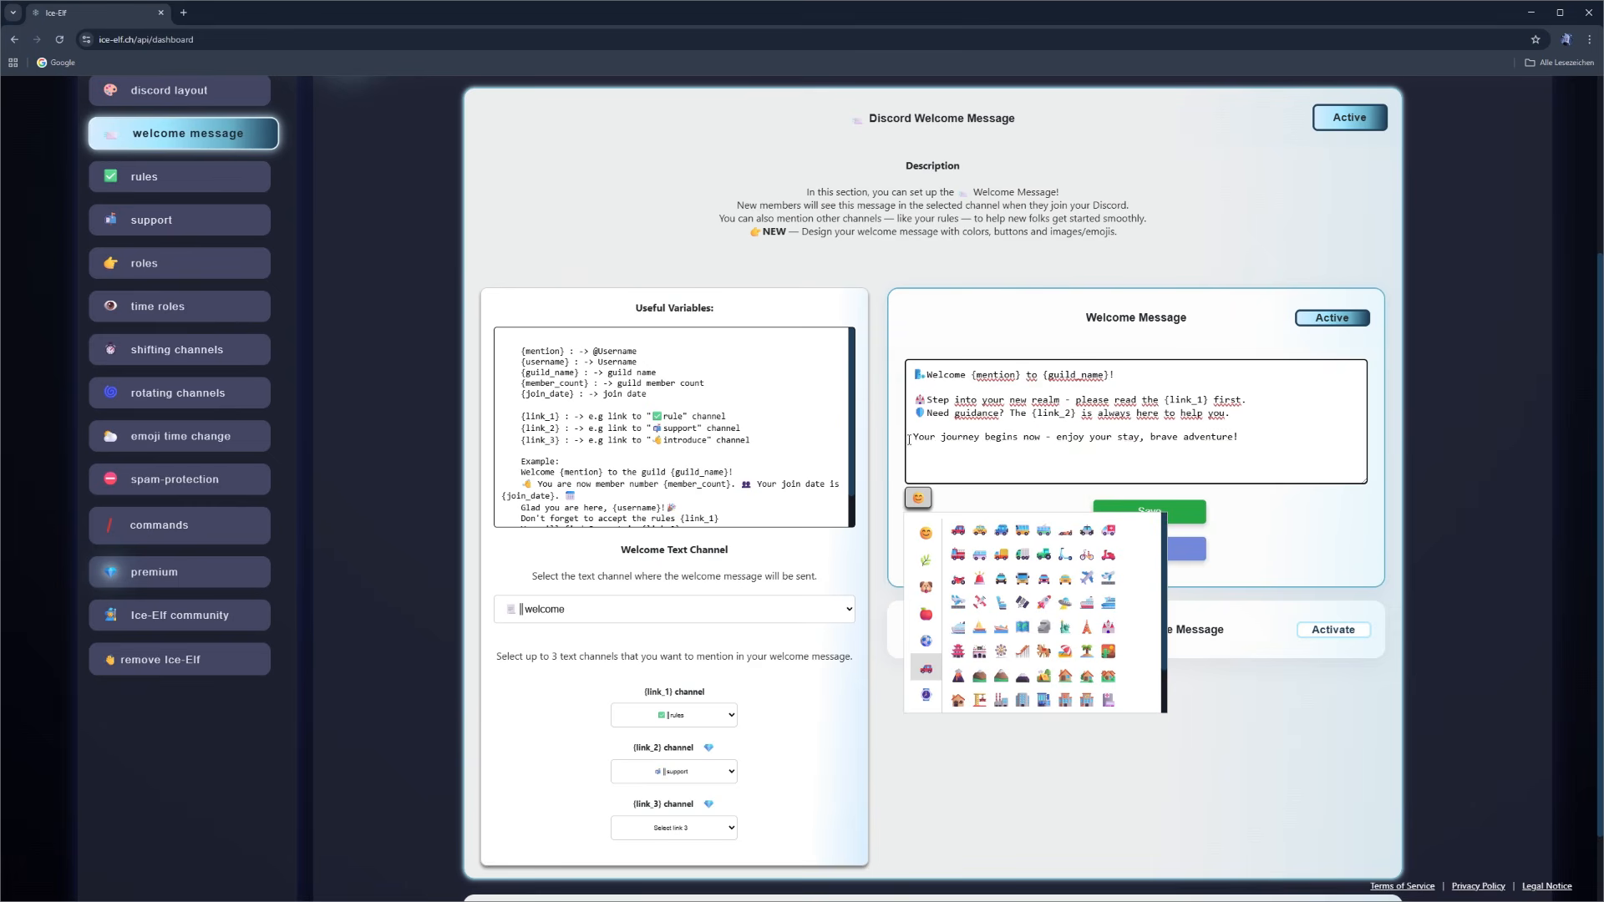
- Insert a snowflake emoji from the nature emojis before "Your journey begins now"
{"action": "left_click", "coordinate": [913, 436]}
{"action": "left_click", "coordinate": [926, 561]}
{"action": "scroll", "coordinate": [1094, 648], "scroll_direction": "up", "scroll_amount": 1}
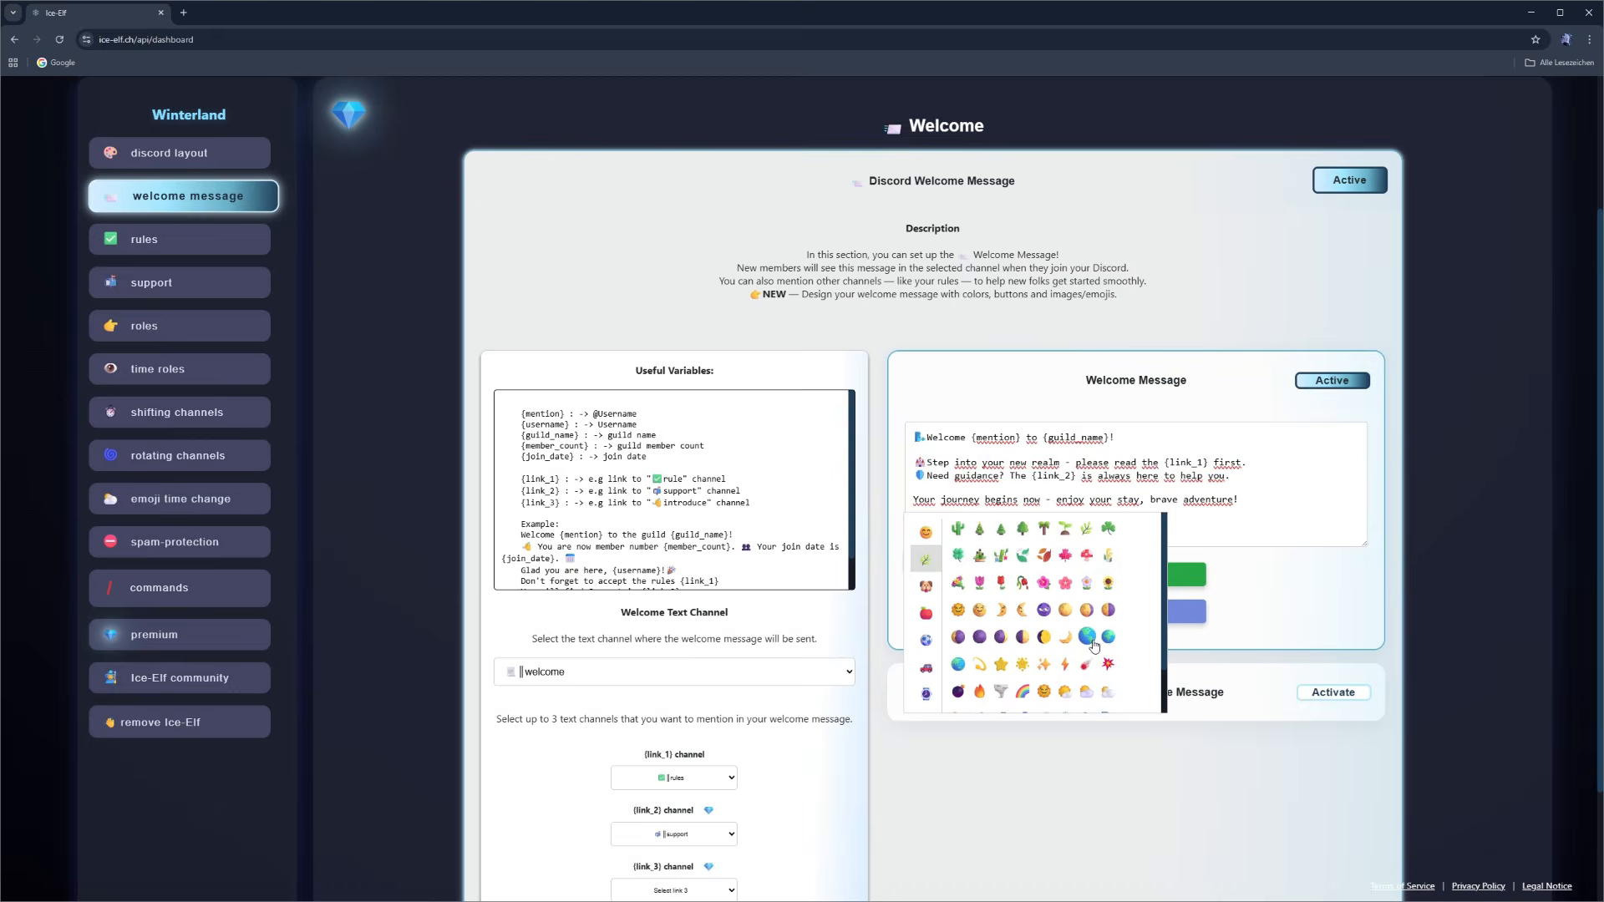
{"action": "scroll", "coordinate": [1089, 642], "scroll_direction": "down", "scroll_amount": 1}
{"action": "left_click", "coordinate": [1066, 665]}
{"action": "scroll", "coordinate": [1232, 582], "scroll_direction": "down", "scroll_amount": 1}
{"action": "left_click", "coordinate": [918, 498]}
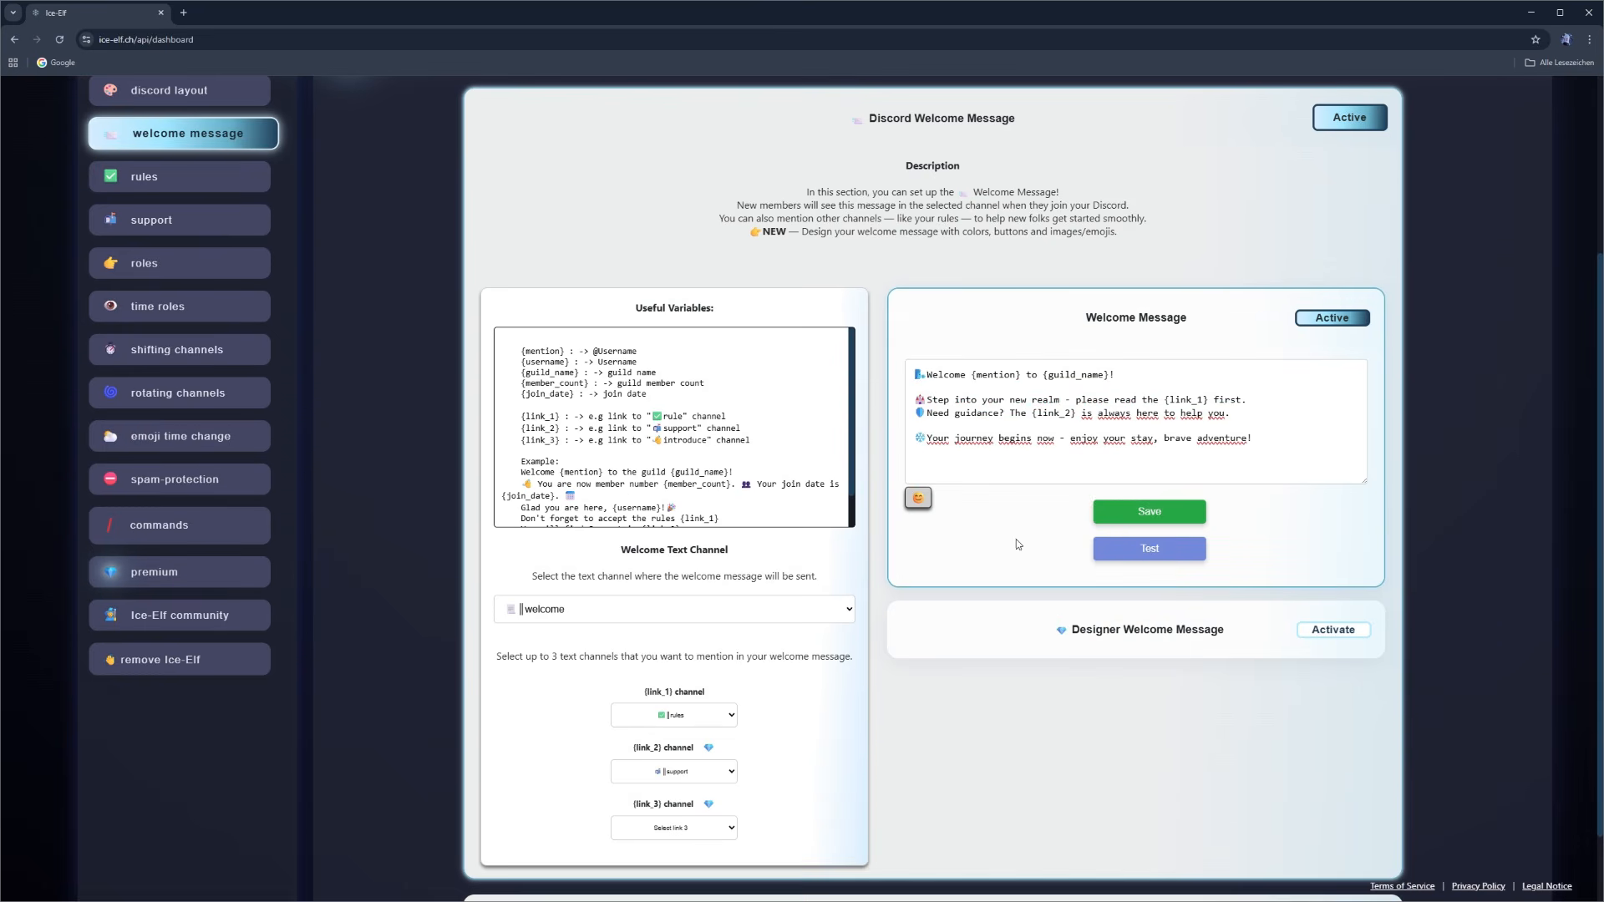
- Save and test the welcome message, and check its rules channel link in Discord
{"action": "left_click", "coordinate": [1149, 512]}
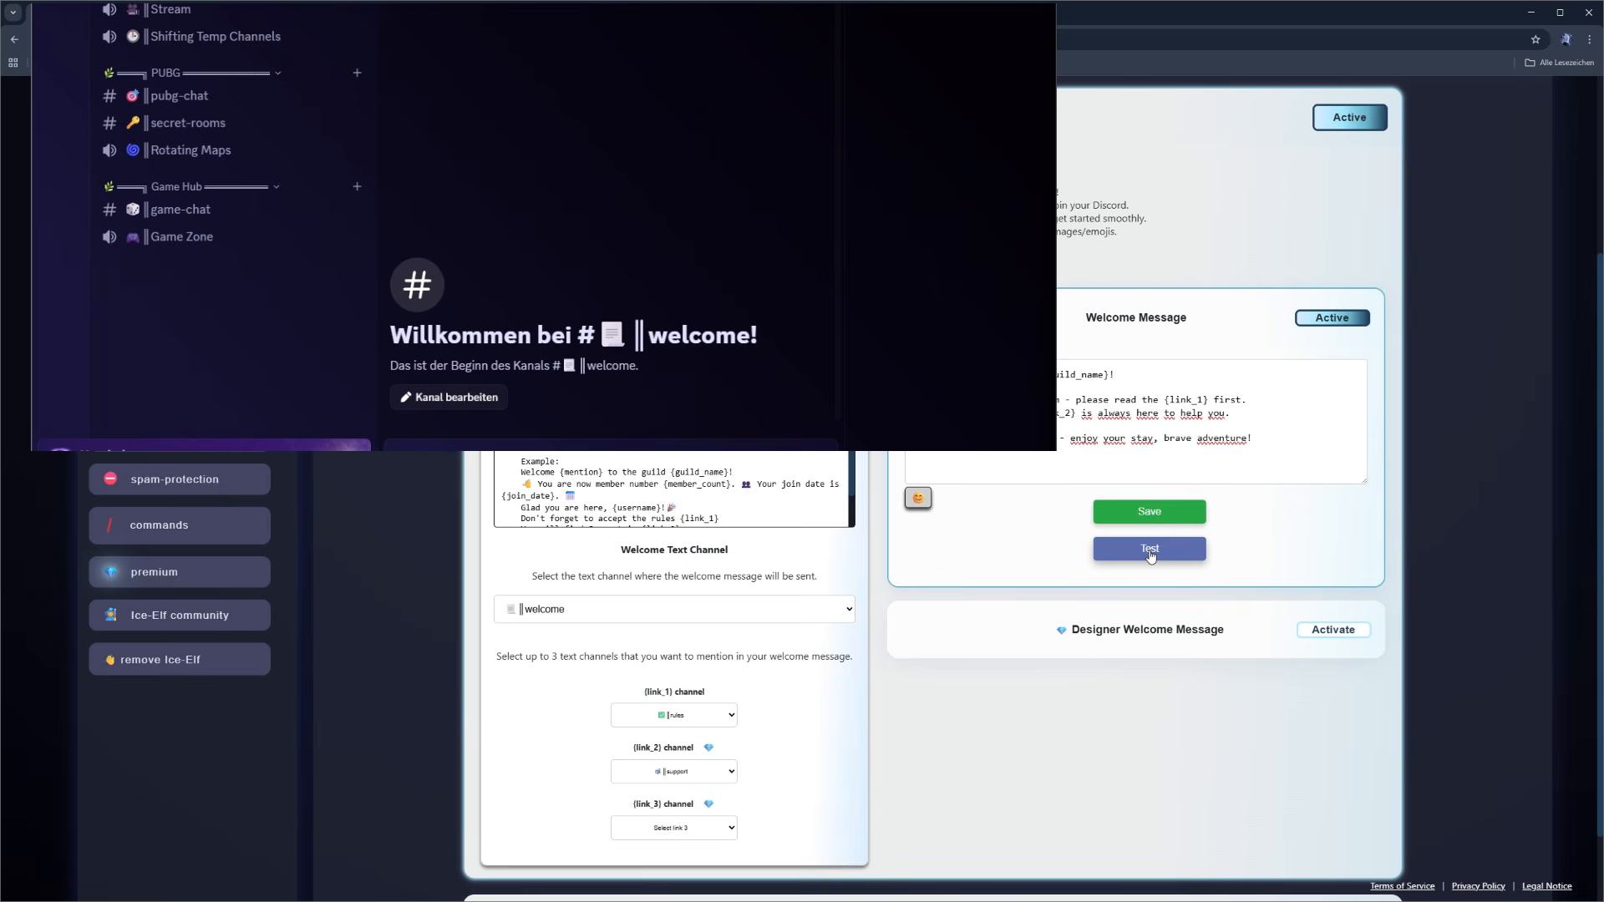
{"action": "left_click", "coordinate": [1151, 553]}
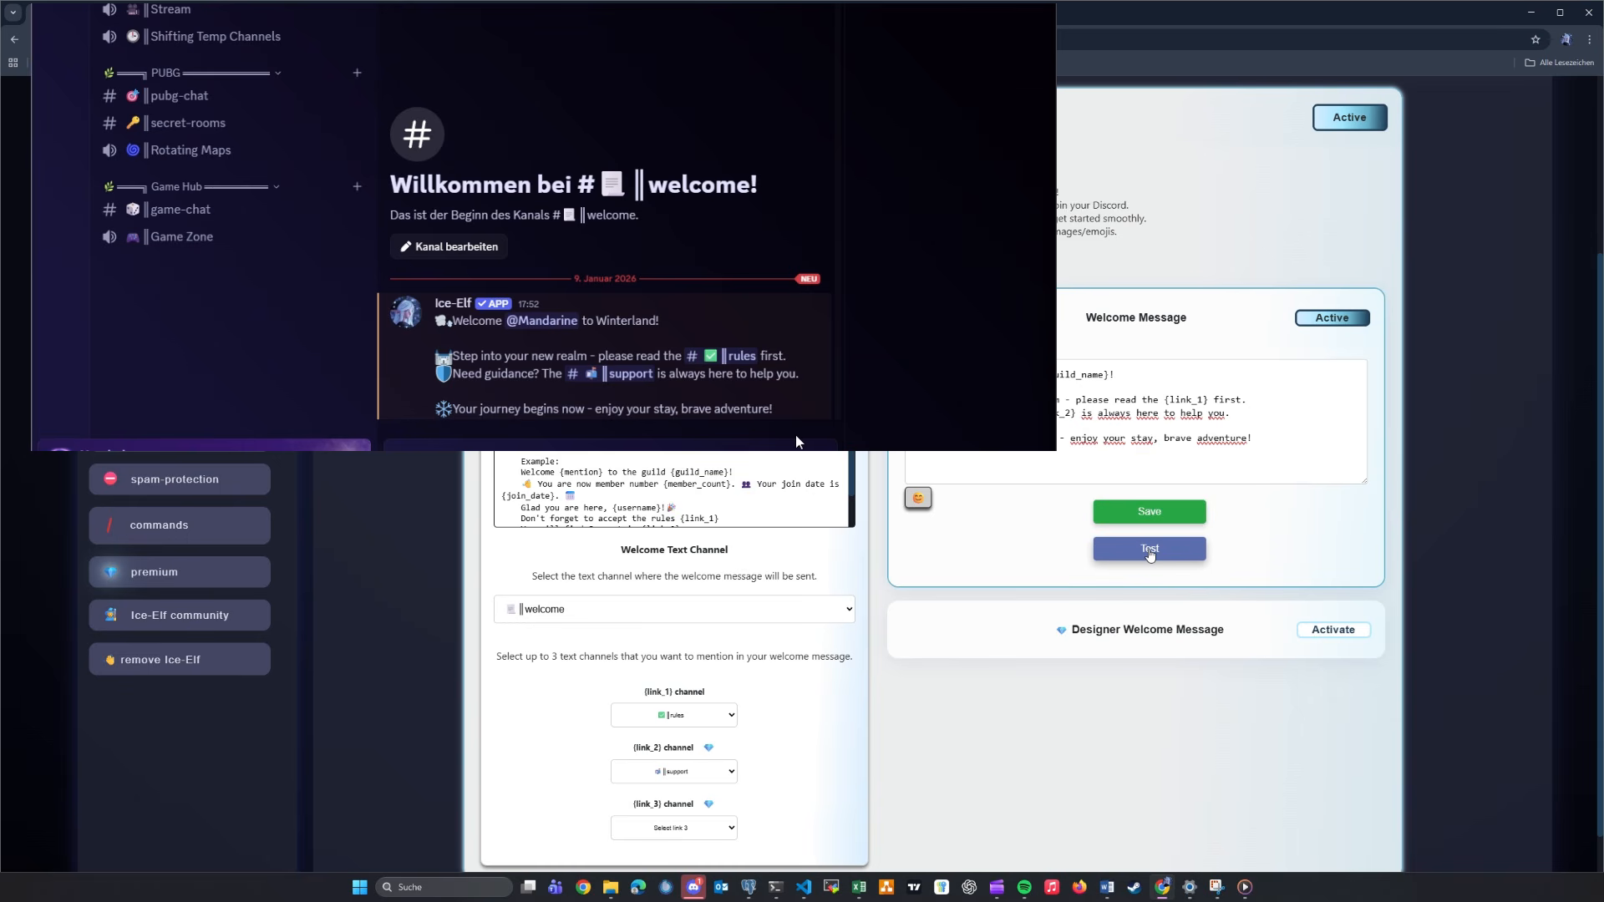
{"action": "left_click", "coordinate": [732, 361]}
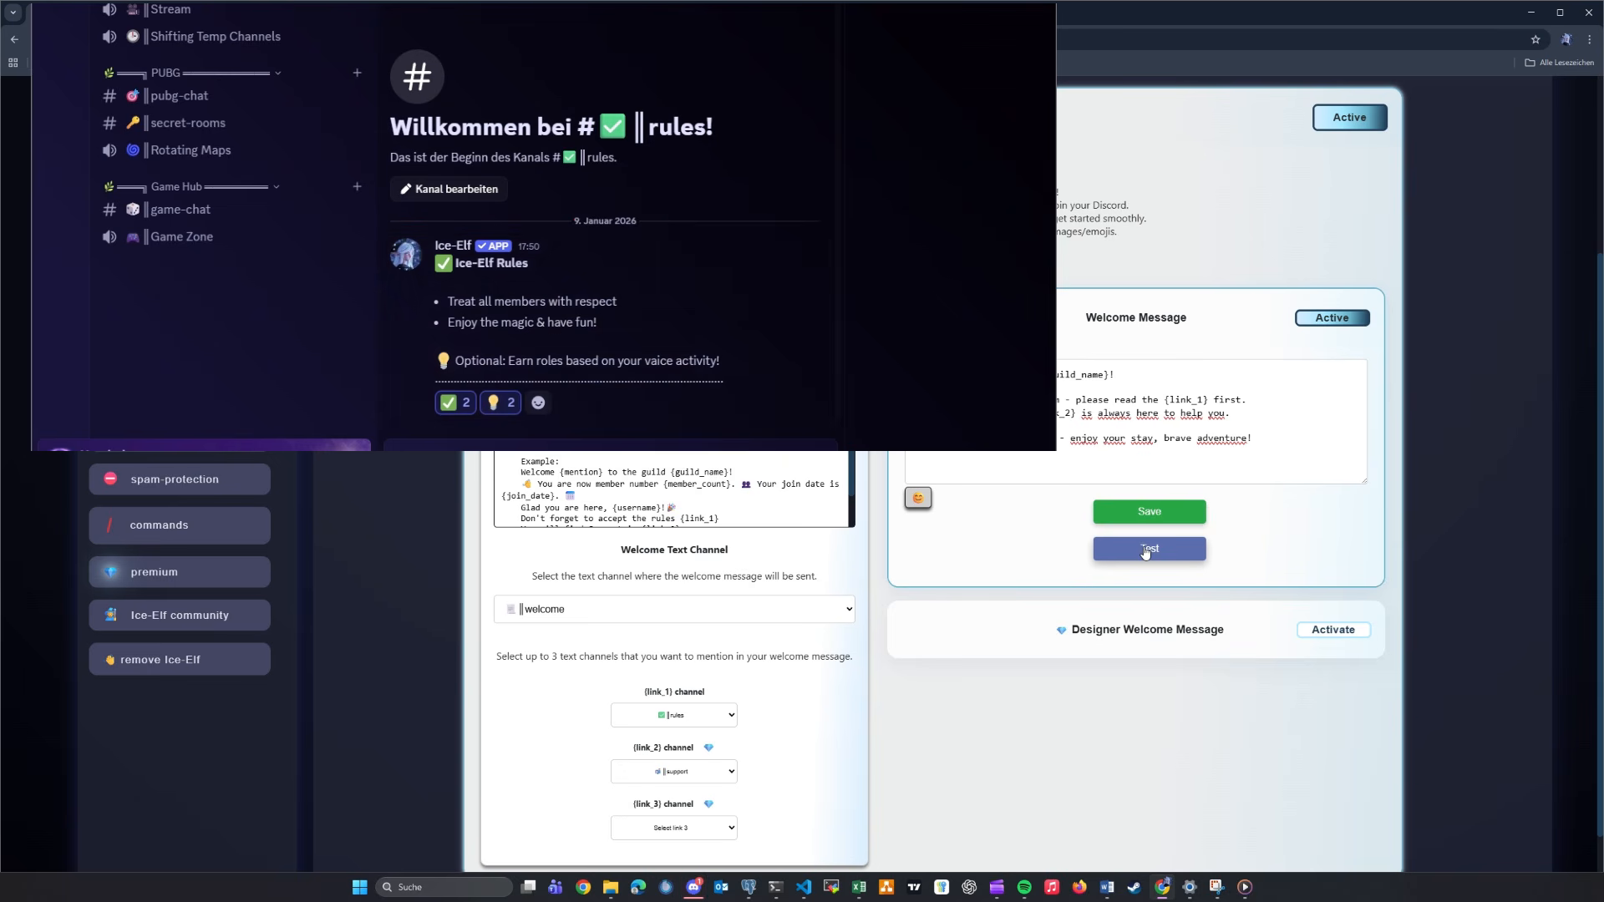
{"action": "key", "text": "alt+Left"}
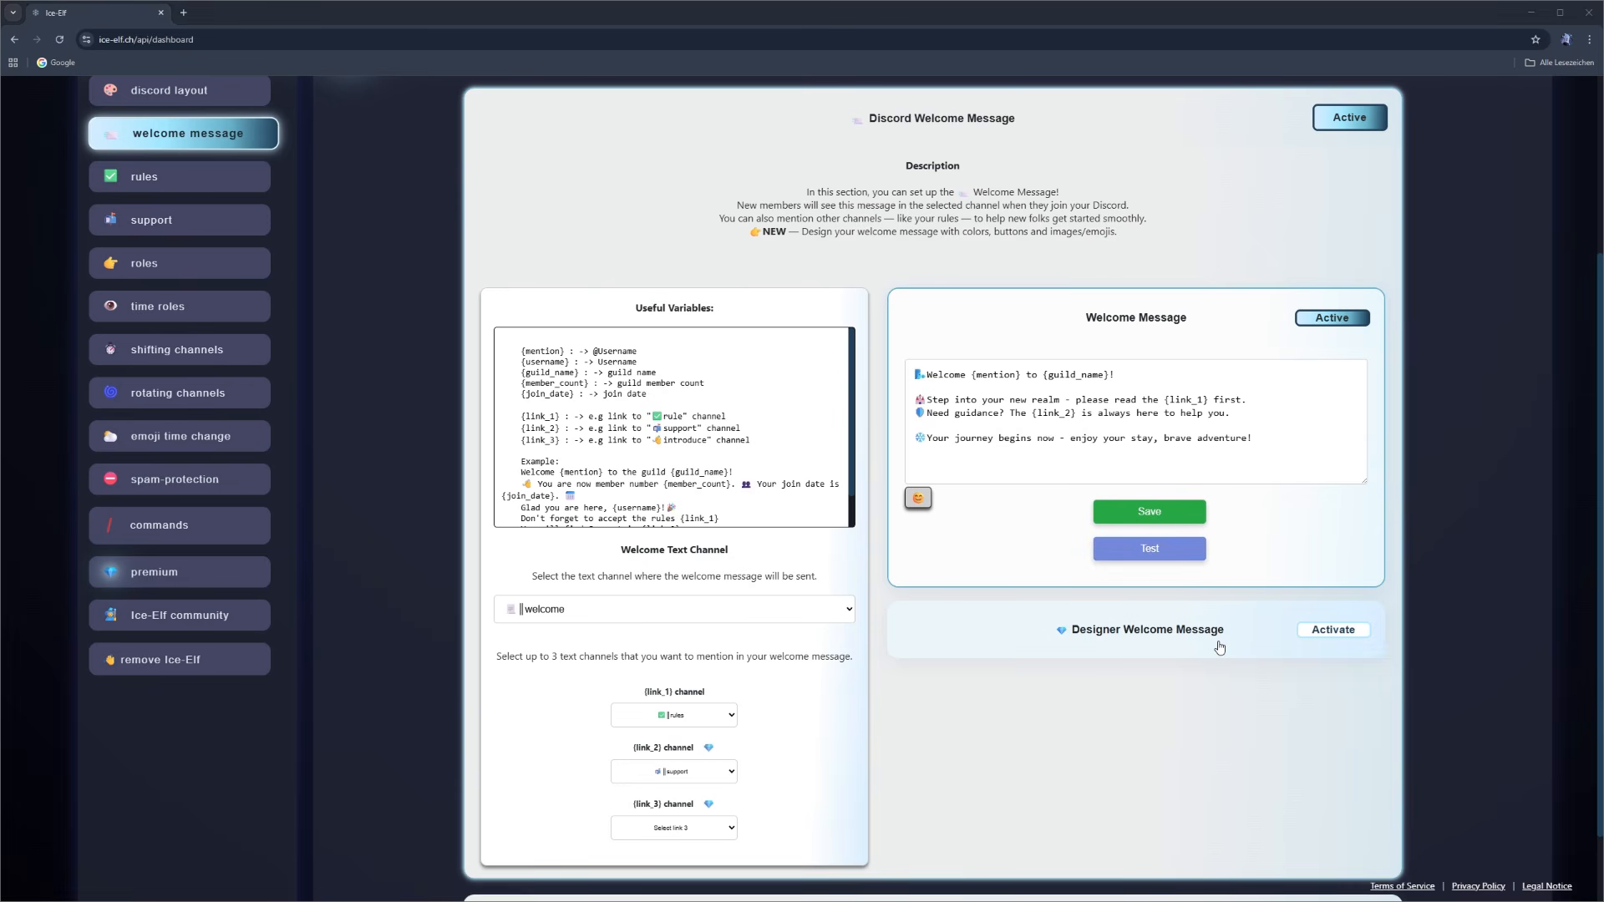
- Activate the Designer Welcome Message and examine the ## size marker in its default title
{"action": "left_click", "coordinate": [1318, 631]}
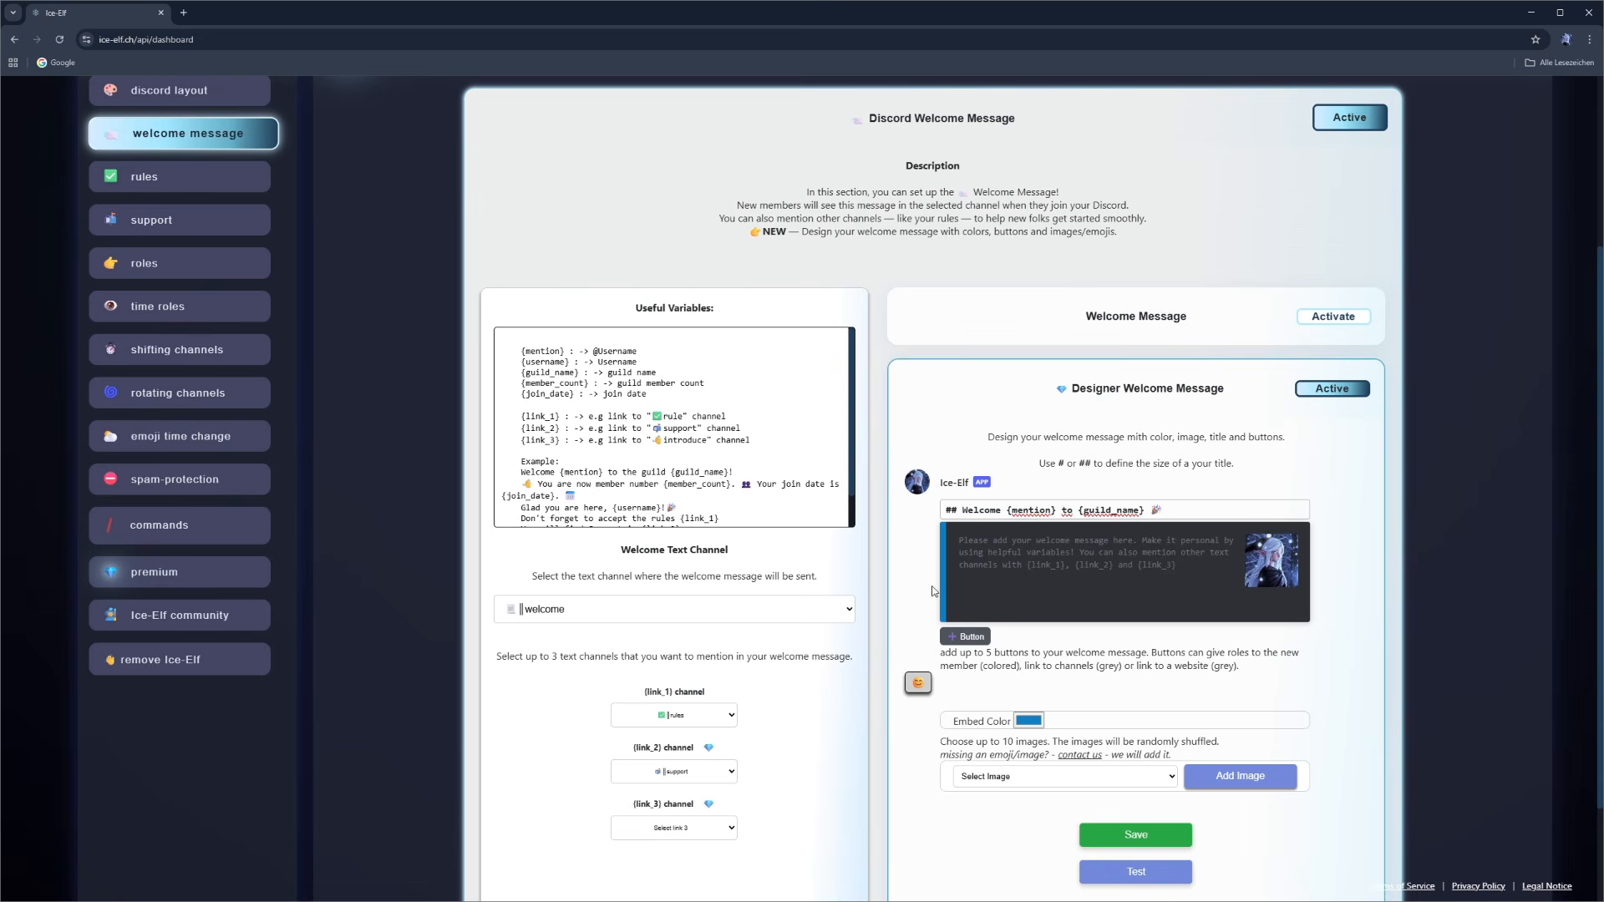
{"action": "left_click_drag", "start_coordinate": [943, 510], "coordinate": [1180, 510]}
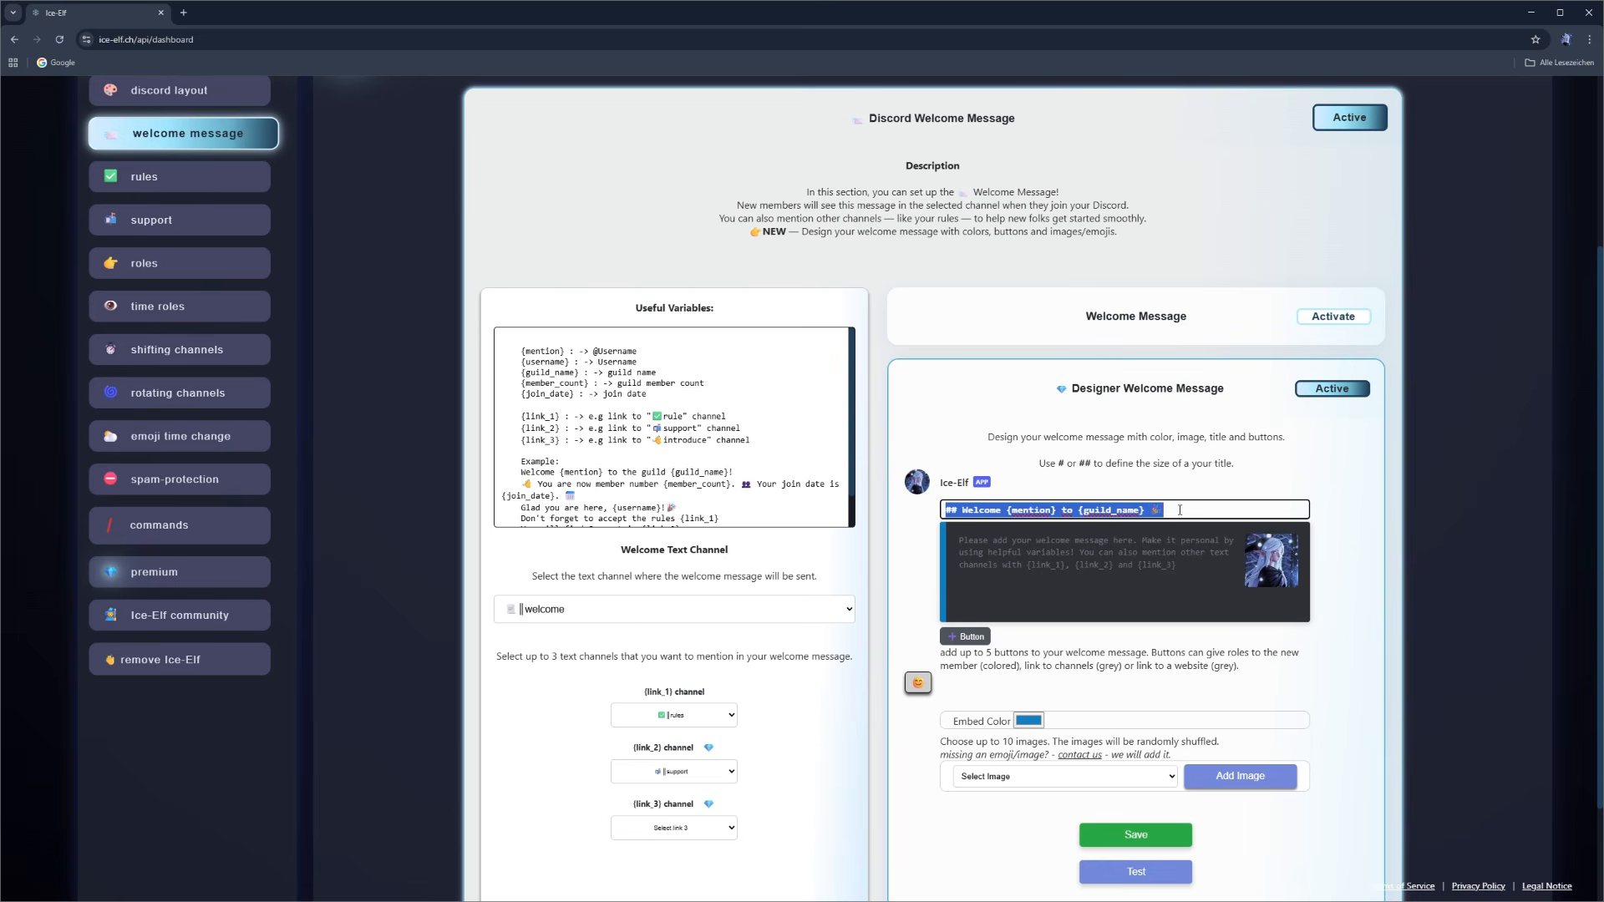
{"action": "left_click", "coordinate": [1180, 510]}
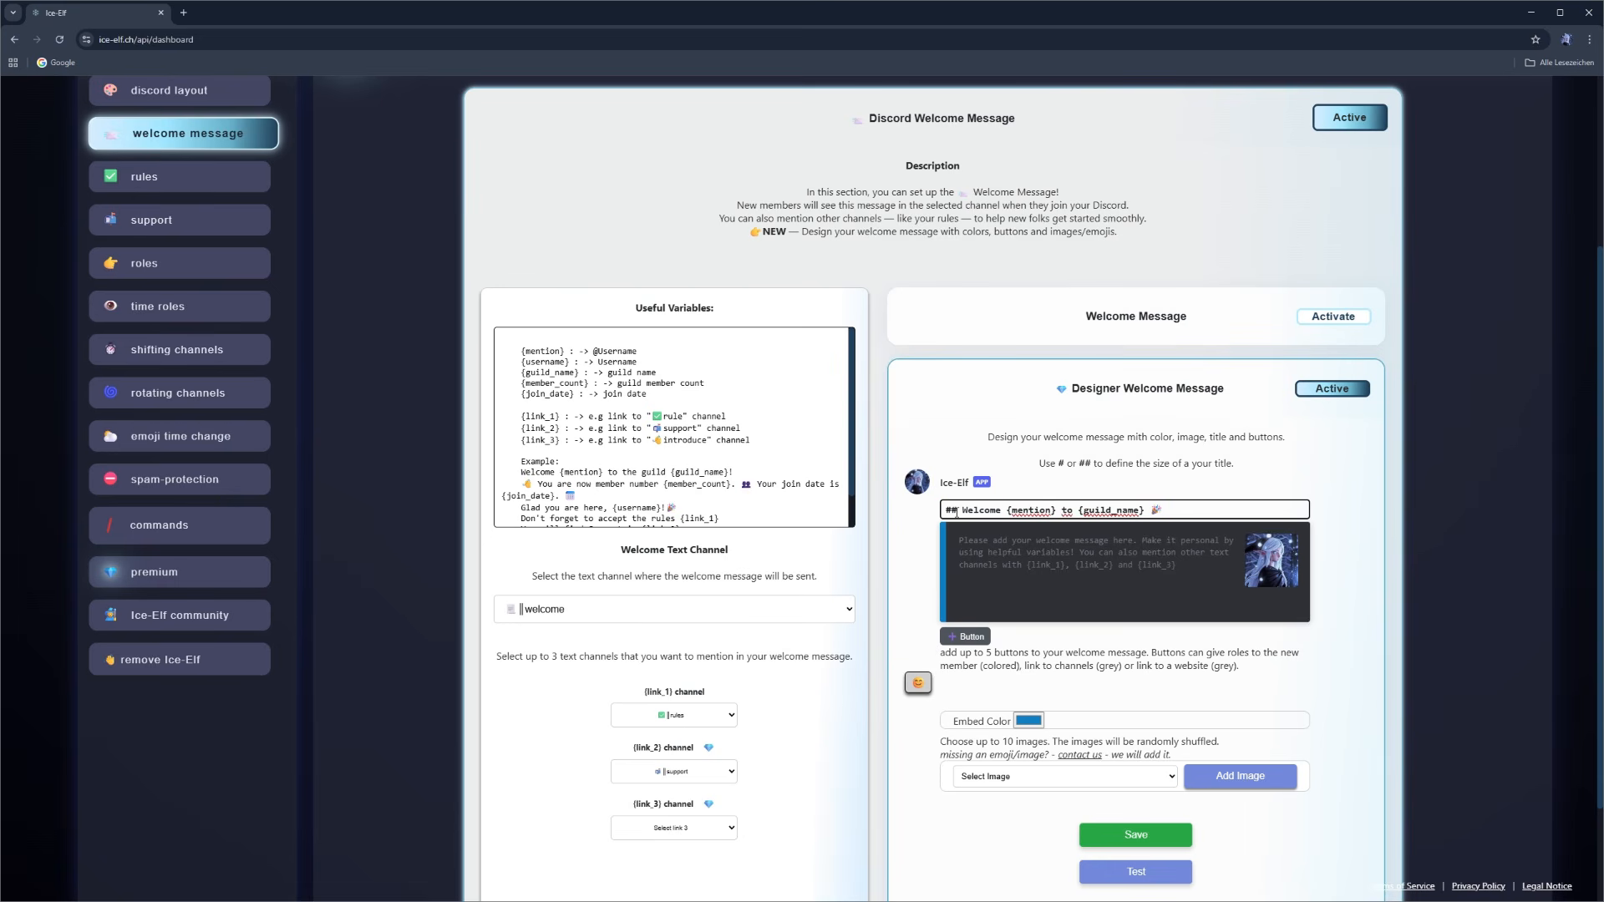
{"action": "left_click_drag", "start_coordinate": [957, 511], "coordinate": [945, 511]}
{"action": "left_click_drag", "start_coordinate": [961, 511], "coordinate": [958, 511]}
{"action": "left_click", "coordinate": [1362, 534]}
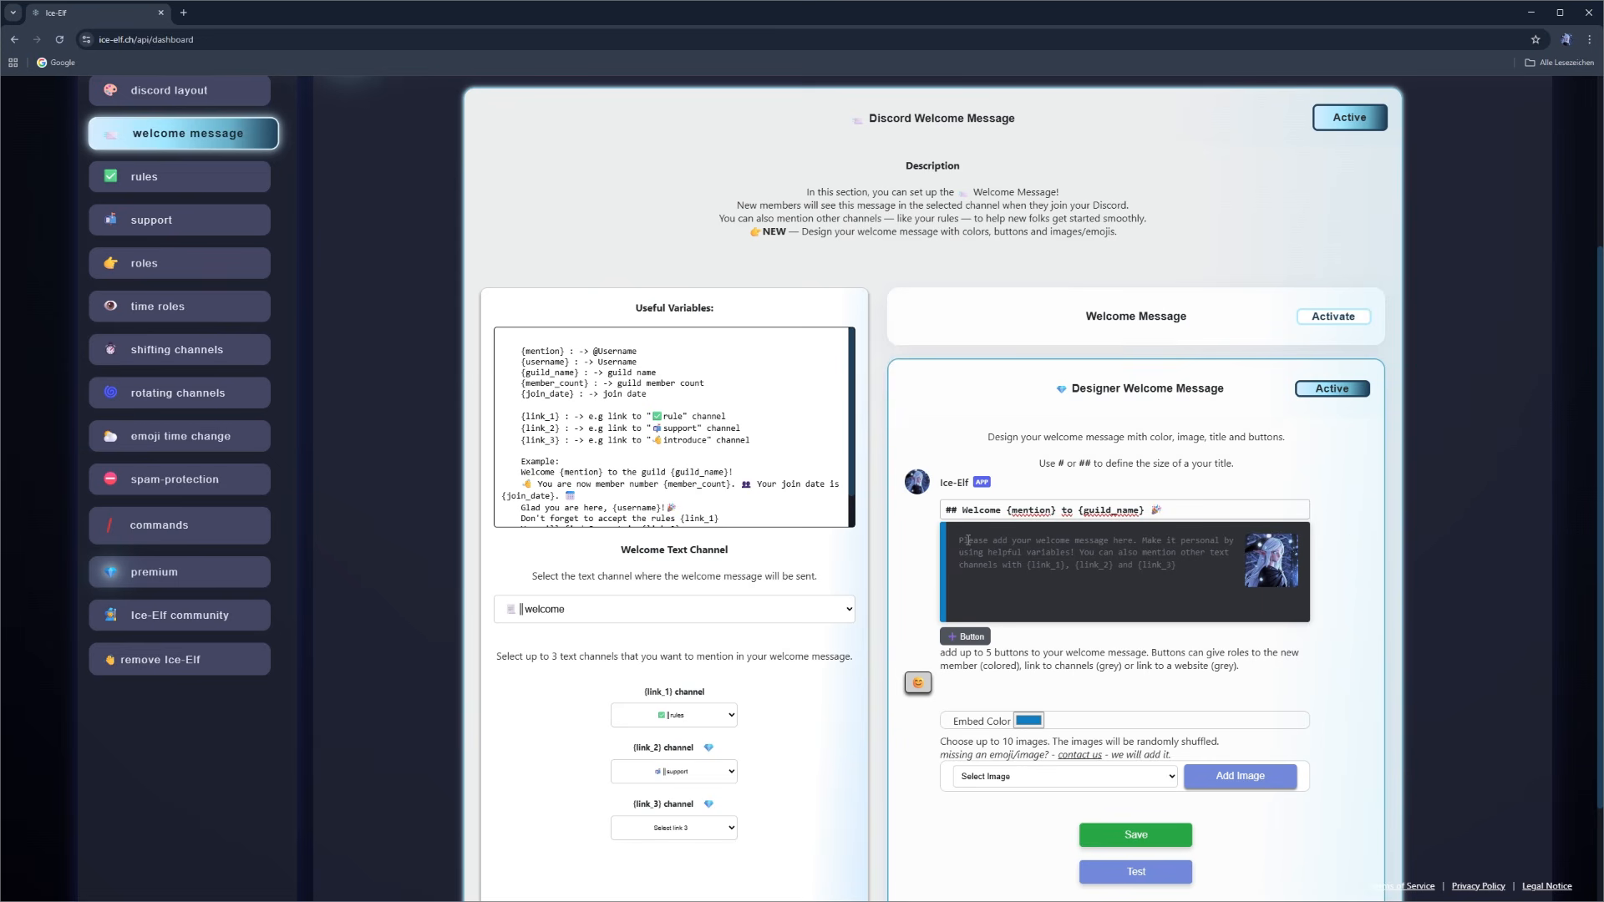
- Copy the whole text of the plain Welcome Message into the body of the Designer Welcome Message
{"action": "left_click", "coordinate": [1333, 316]}
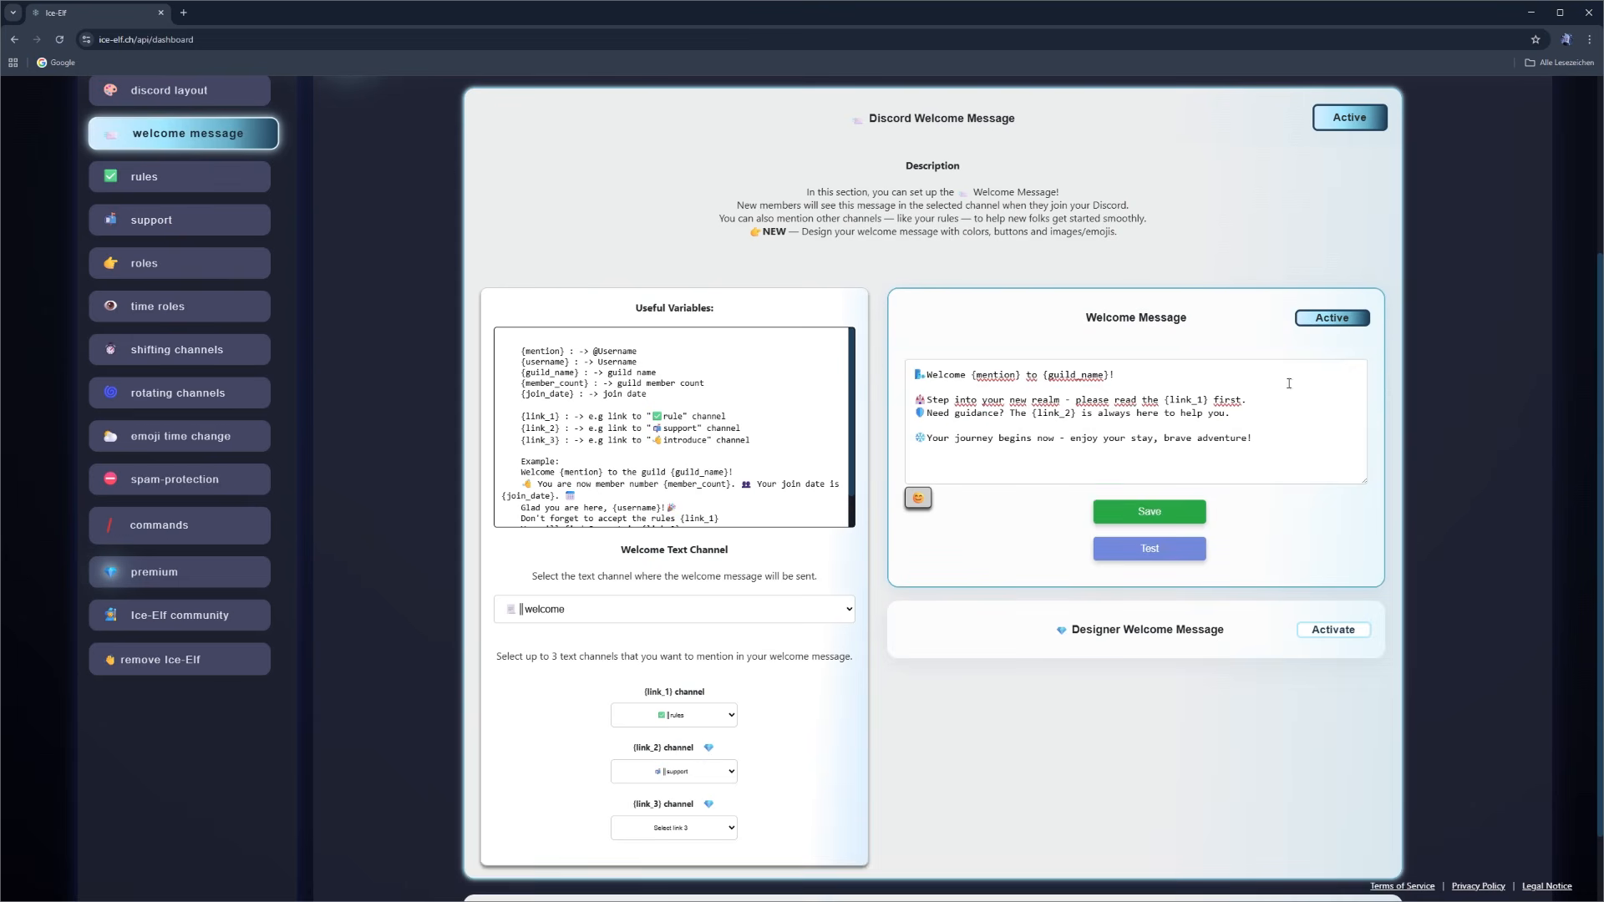
{"action": "left_click", "coordinate": [1243, 445]}
{"action": "left_click_drag", "start_coordinate": [1243, 444], "coordinate": [890, 374]}
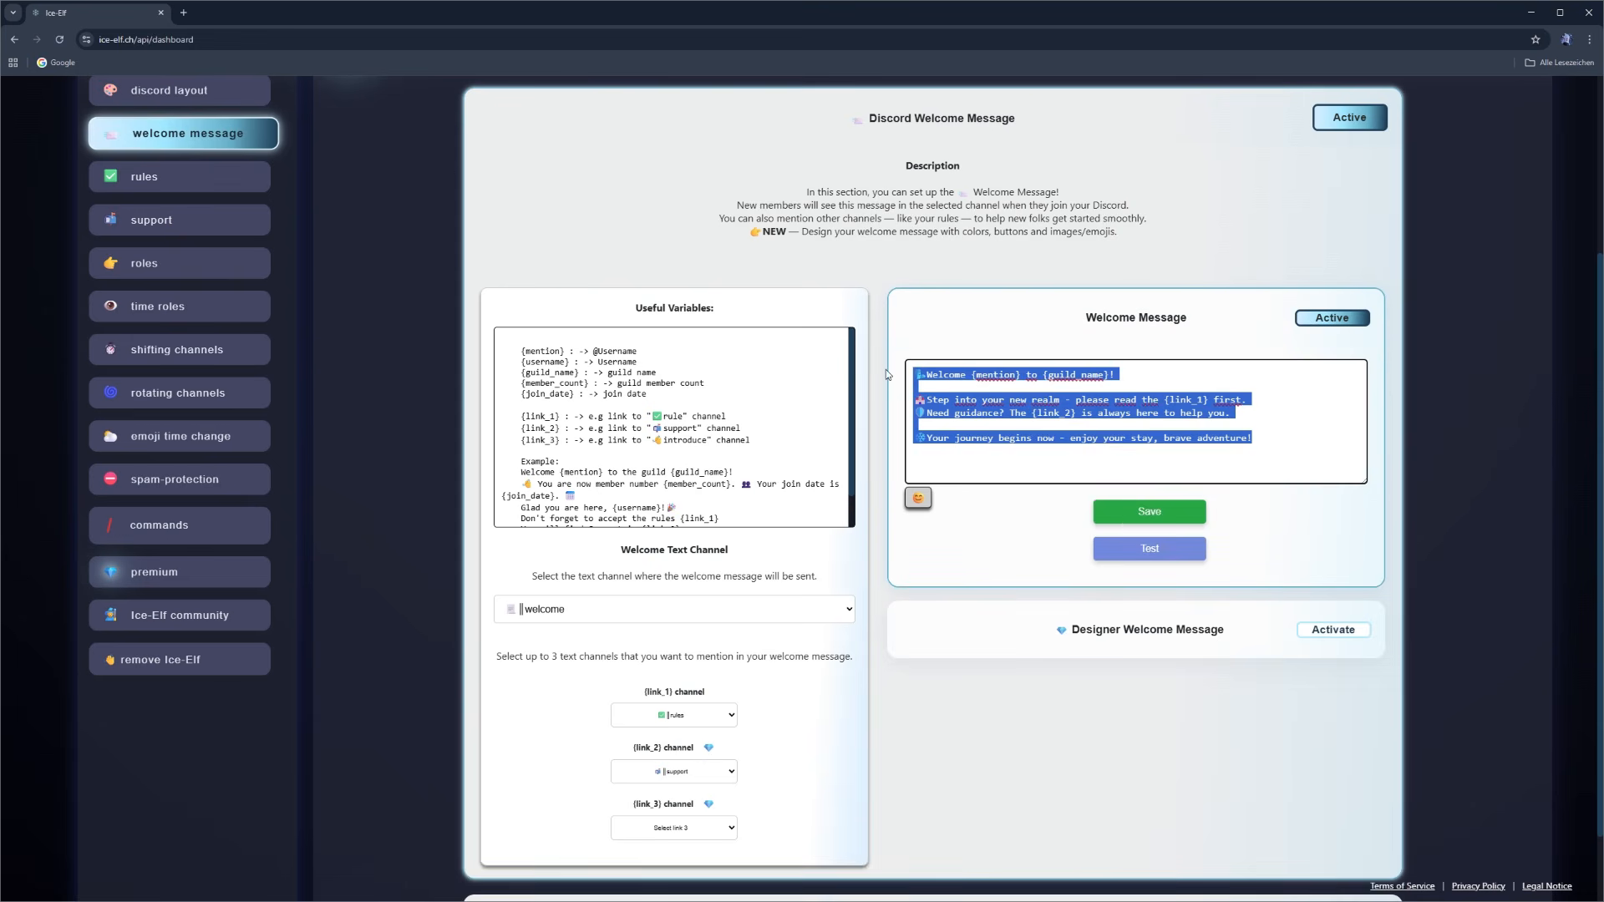
{"action": "left_click", "coordinate": [1334, 629]}
{"action": "left_click", "coordinate": [998, 551]}
{"action": "type", "text": "🗺Welcome {mention} to {guild_name}!  🏰Step into your new realm - please read the {link_1} first. 🛡Need guidance? The {link_2} is always here to help you.  ❄Your journey begins now - enjoy your stay, brave adventure!"}
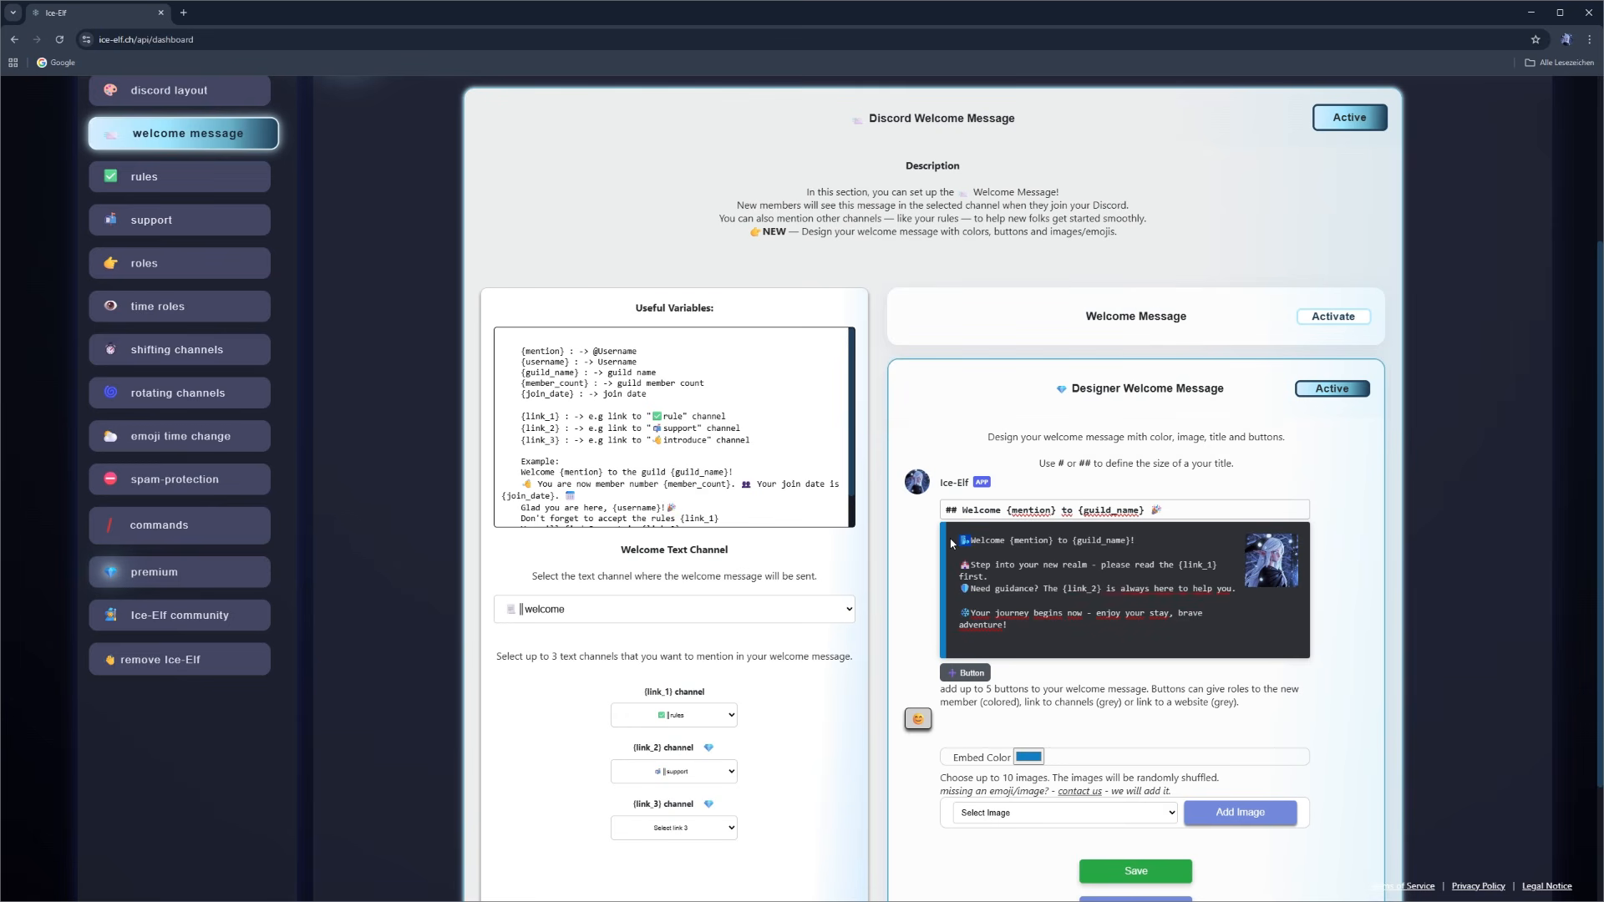
- Put the greeting's emoji before "Welcome" in the designer title, and delete the greeting and the blank line from the body
{"action": "left_click", "coordinate": [963, 510]}
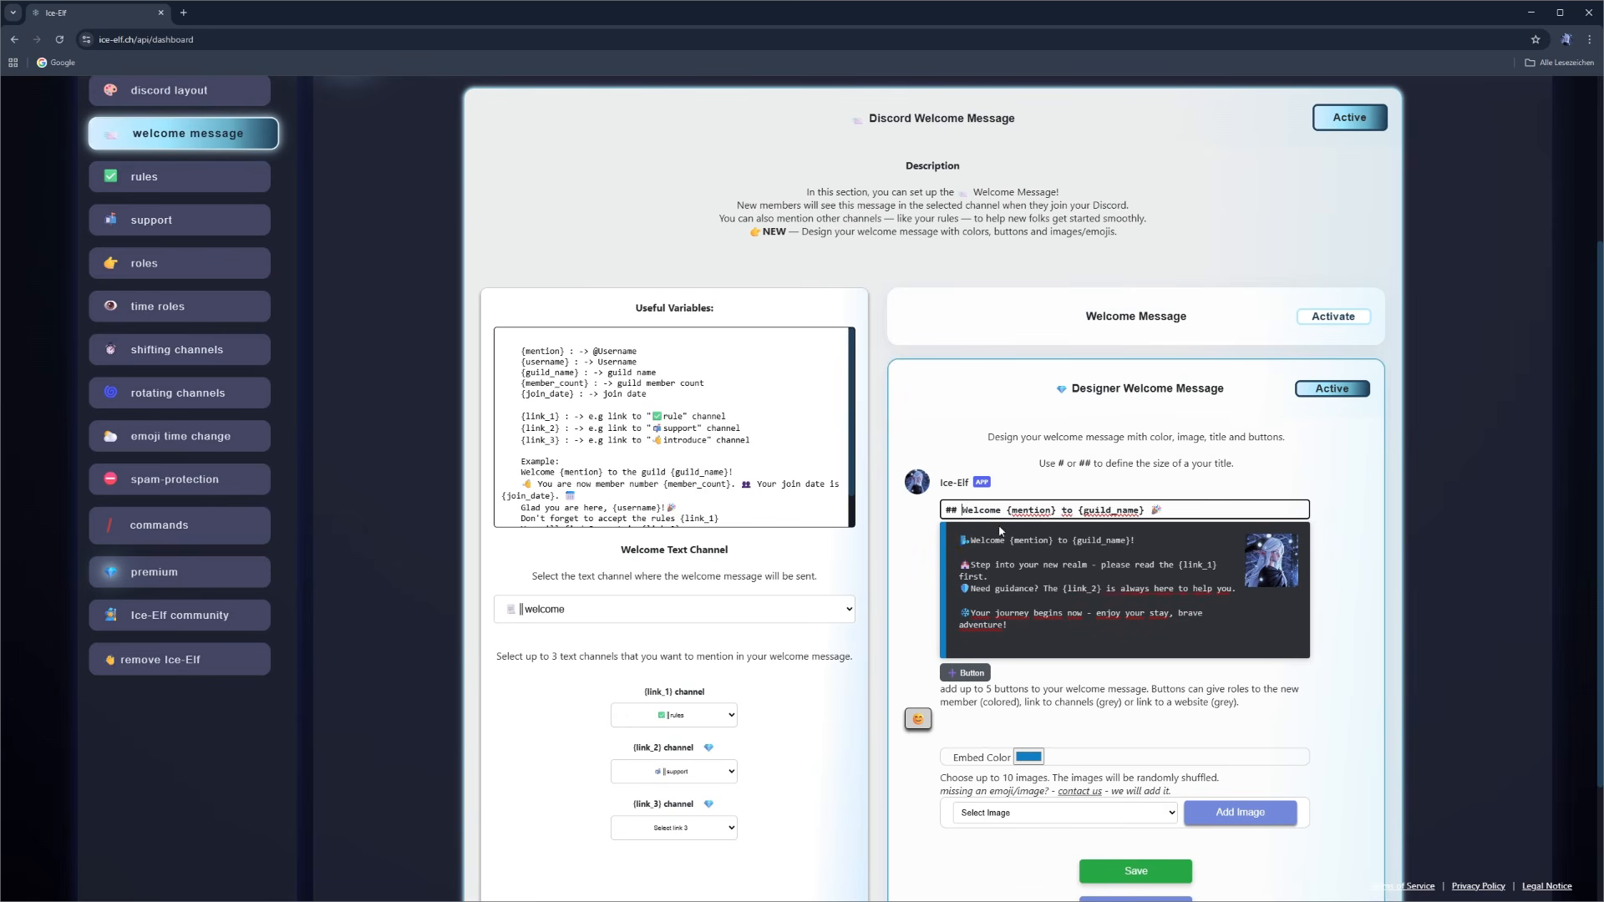
{"action": "type", "text": "🌬️"}
{"action": "left_click_drag", "start_coordinate": [1141, 549], "coordinate": [922, 541]}
{"action": "key", "text": "BackSpace"}
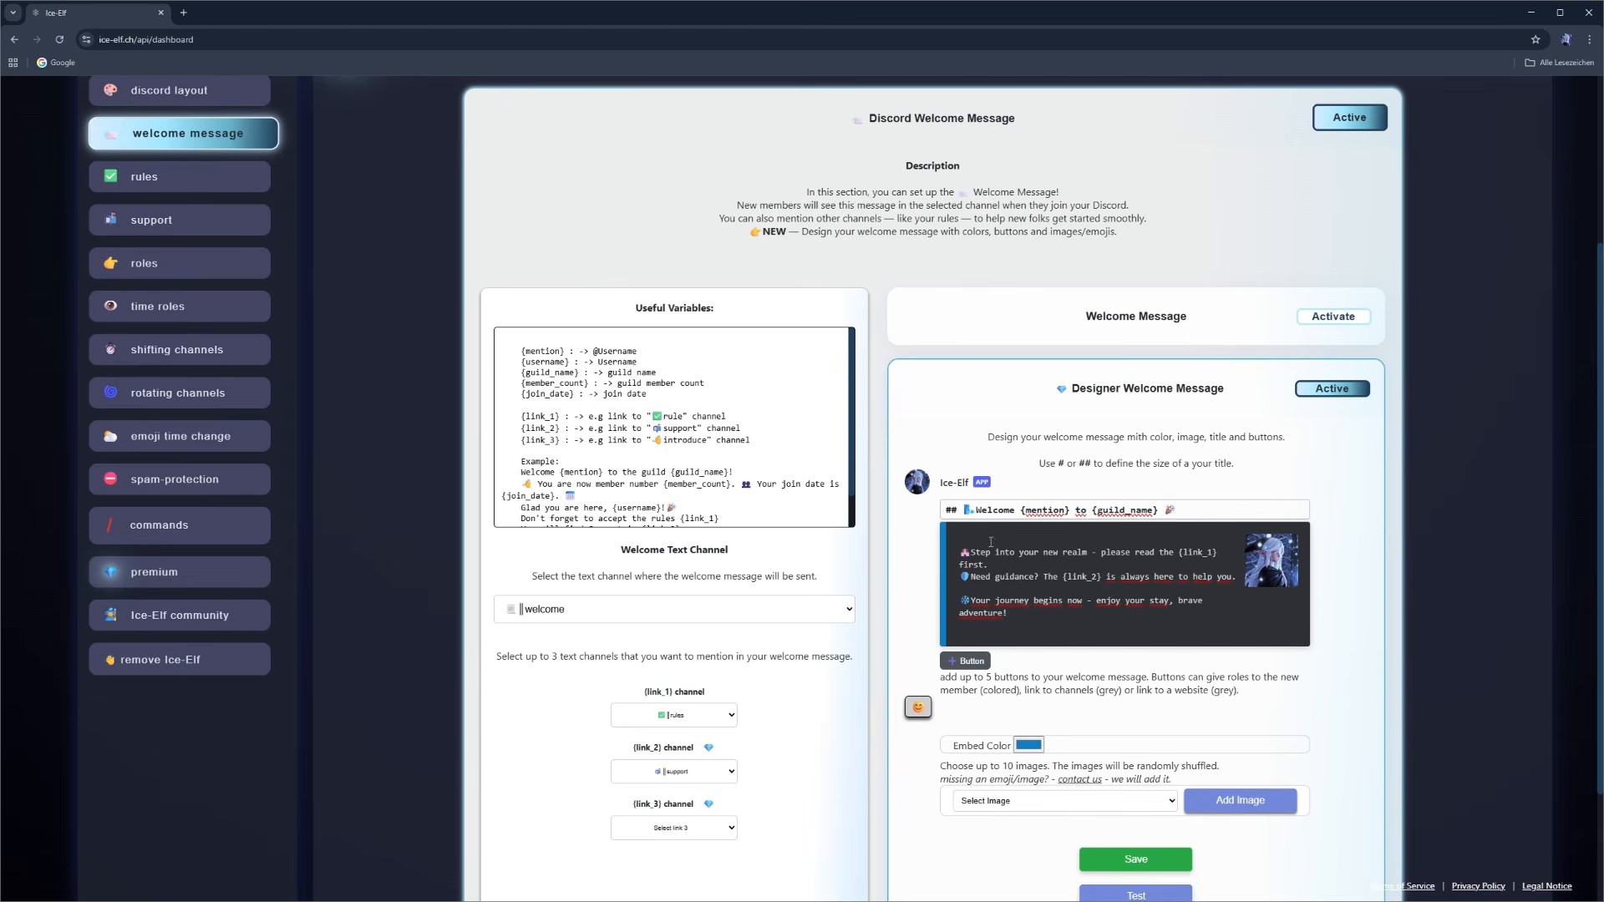
{"action": "key", "text": "Delete"}
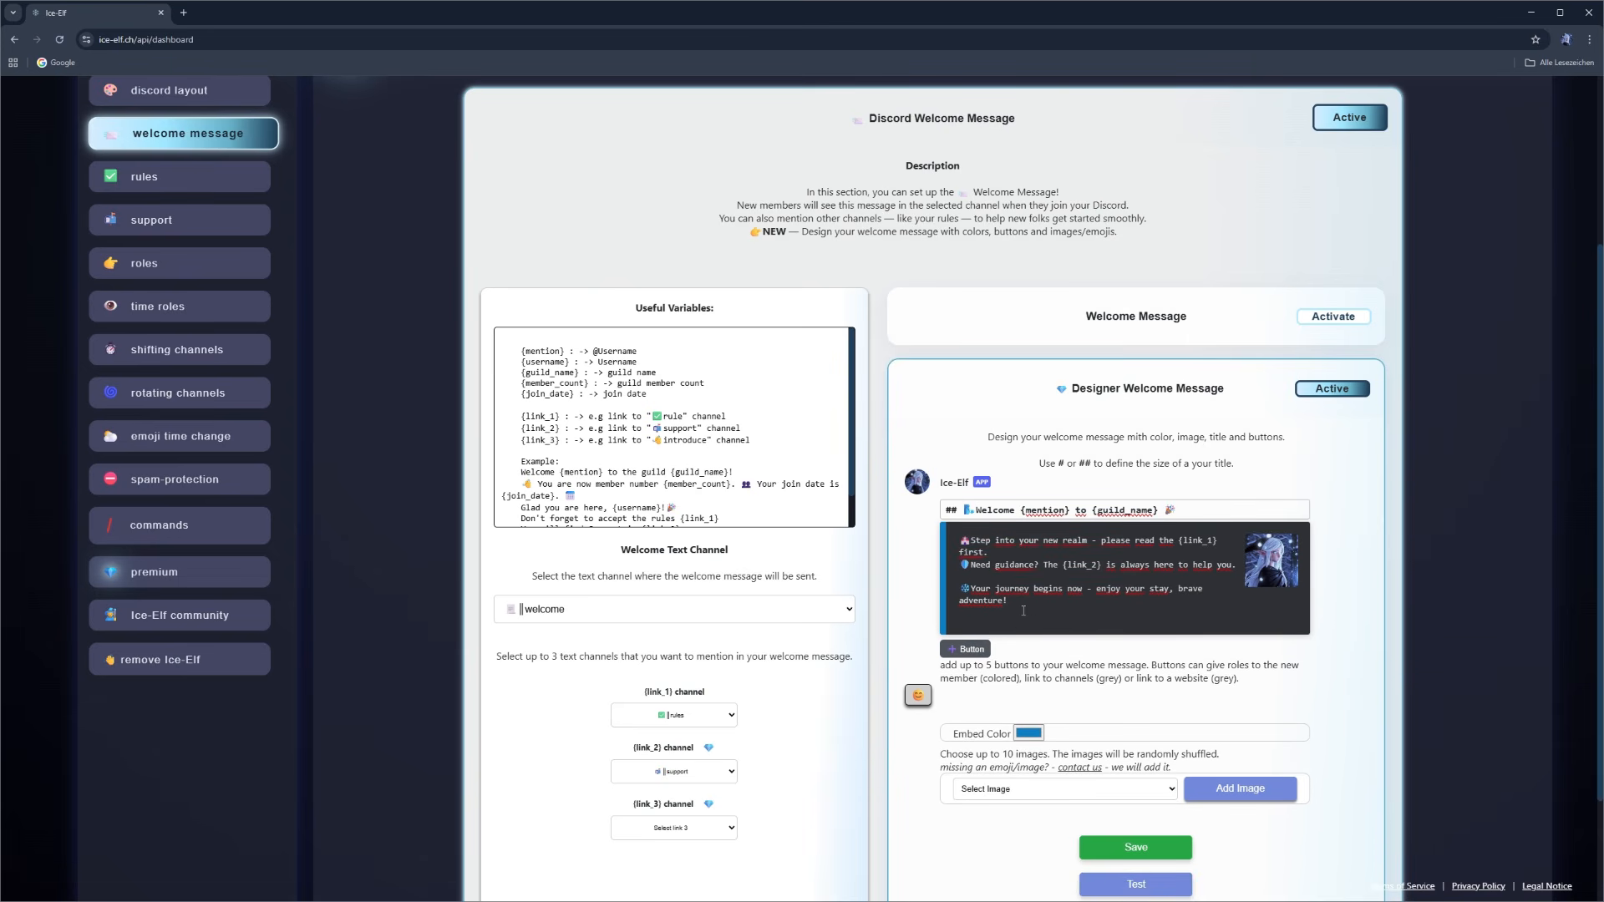
- Add a button named "✅Rules" of type channel that leads to the rules channel
{"action": "left_click", "coordinate": [953, 652]}
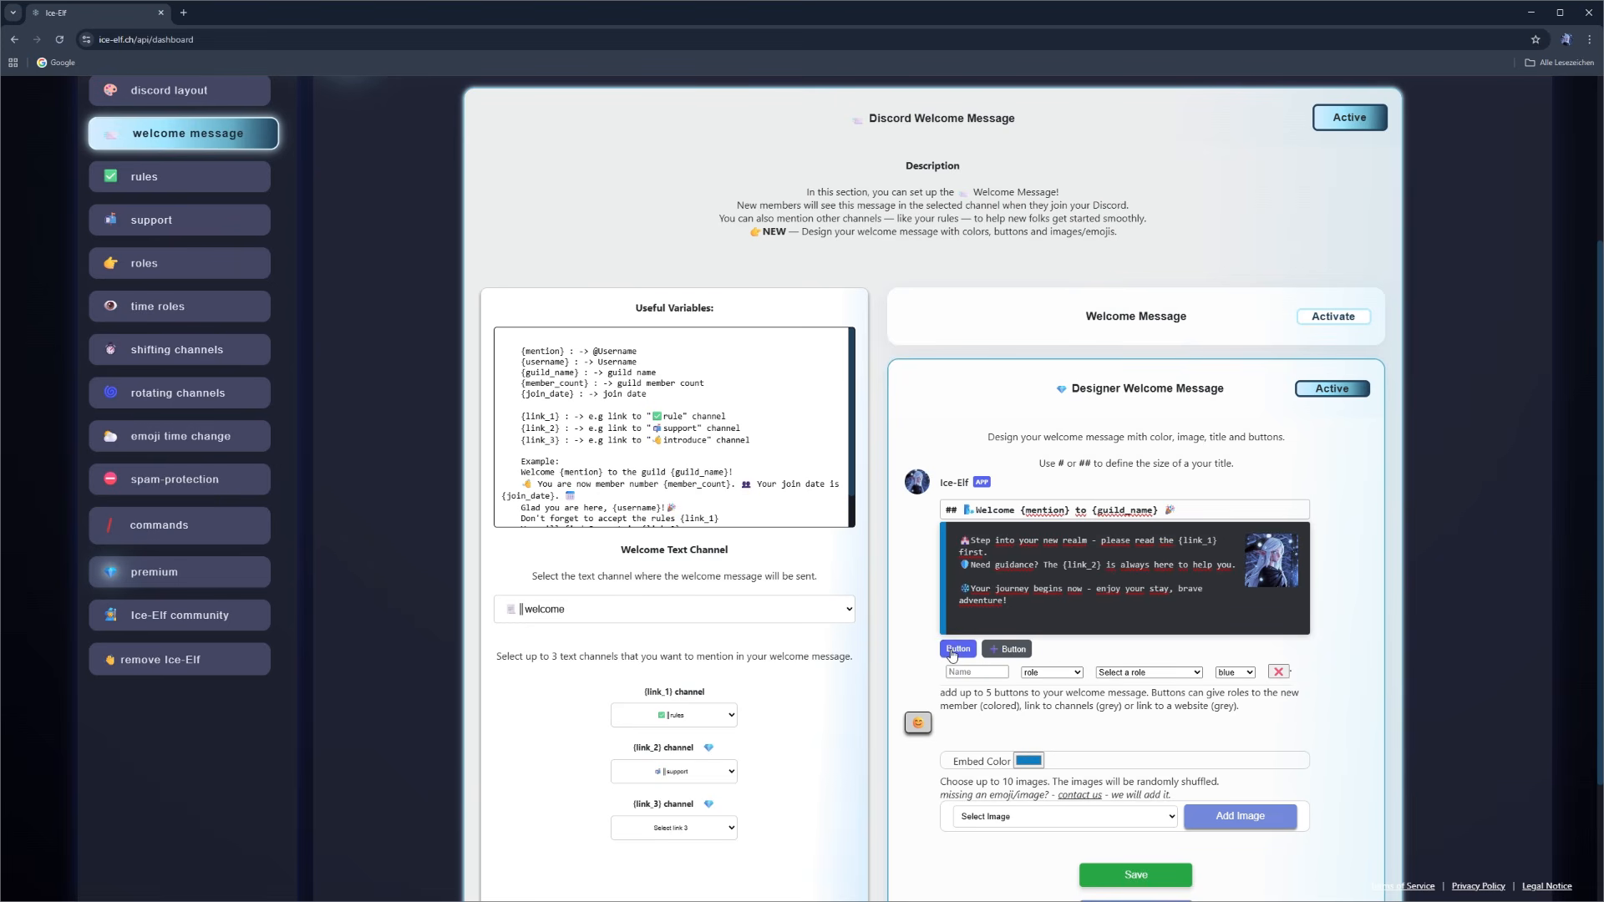
{"action": "left_click", "coordinate": [960, 673]}
{"action": "type", "text": "✅Rules"}
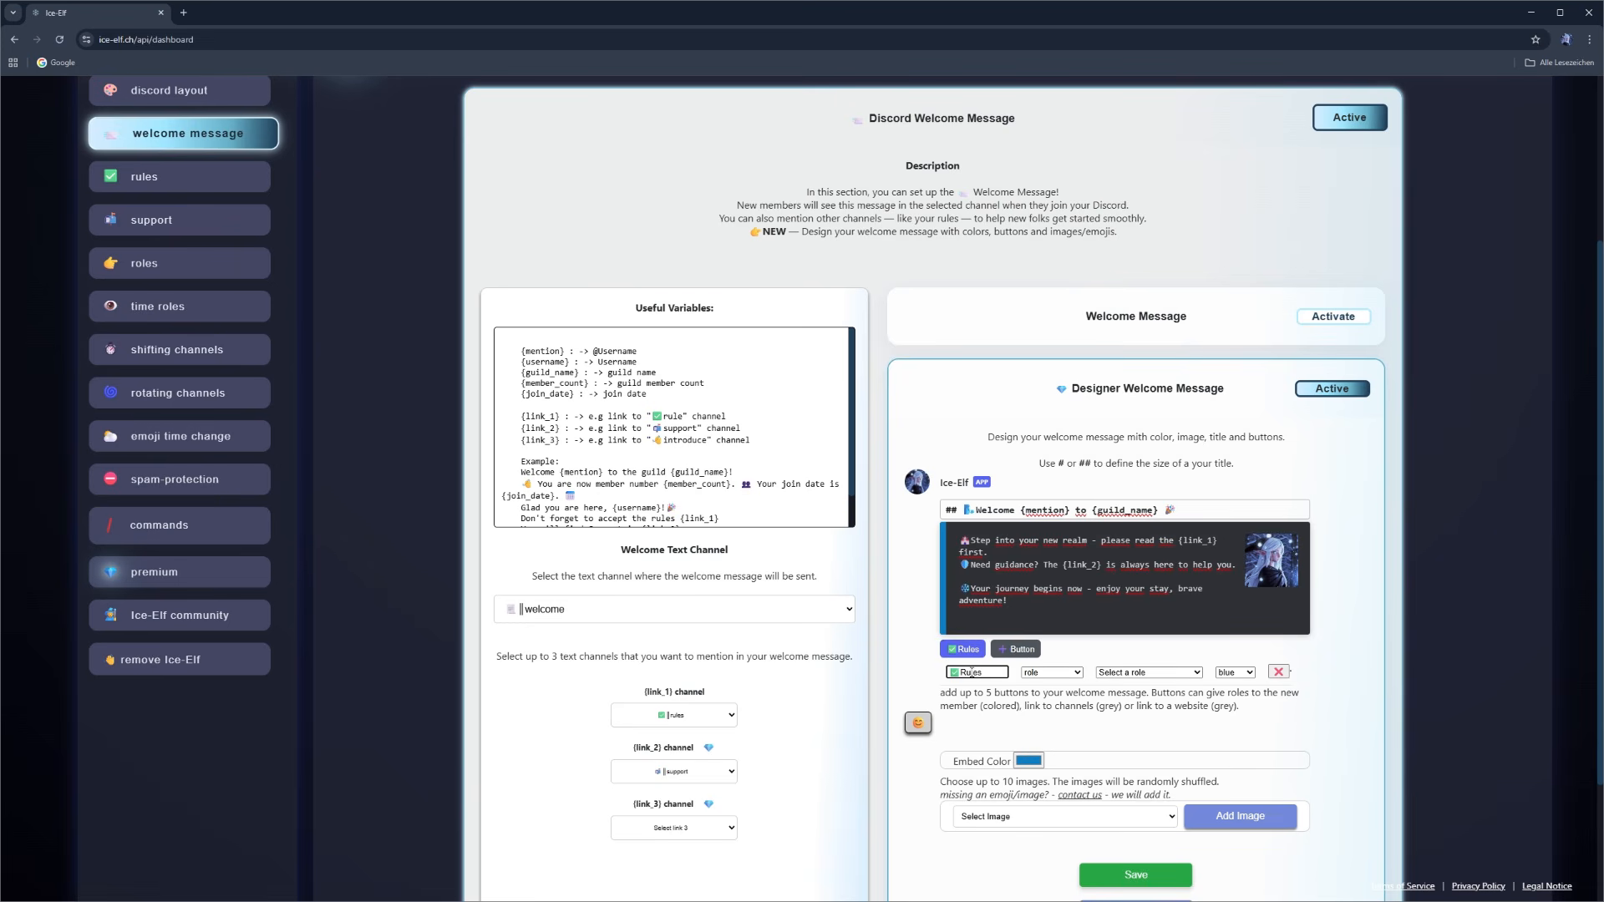
{"action": "left_click", "coordinate": [1057, 673]}
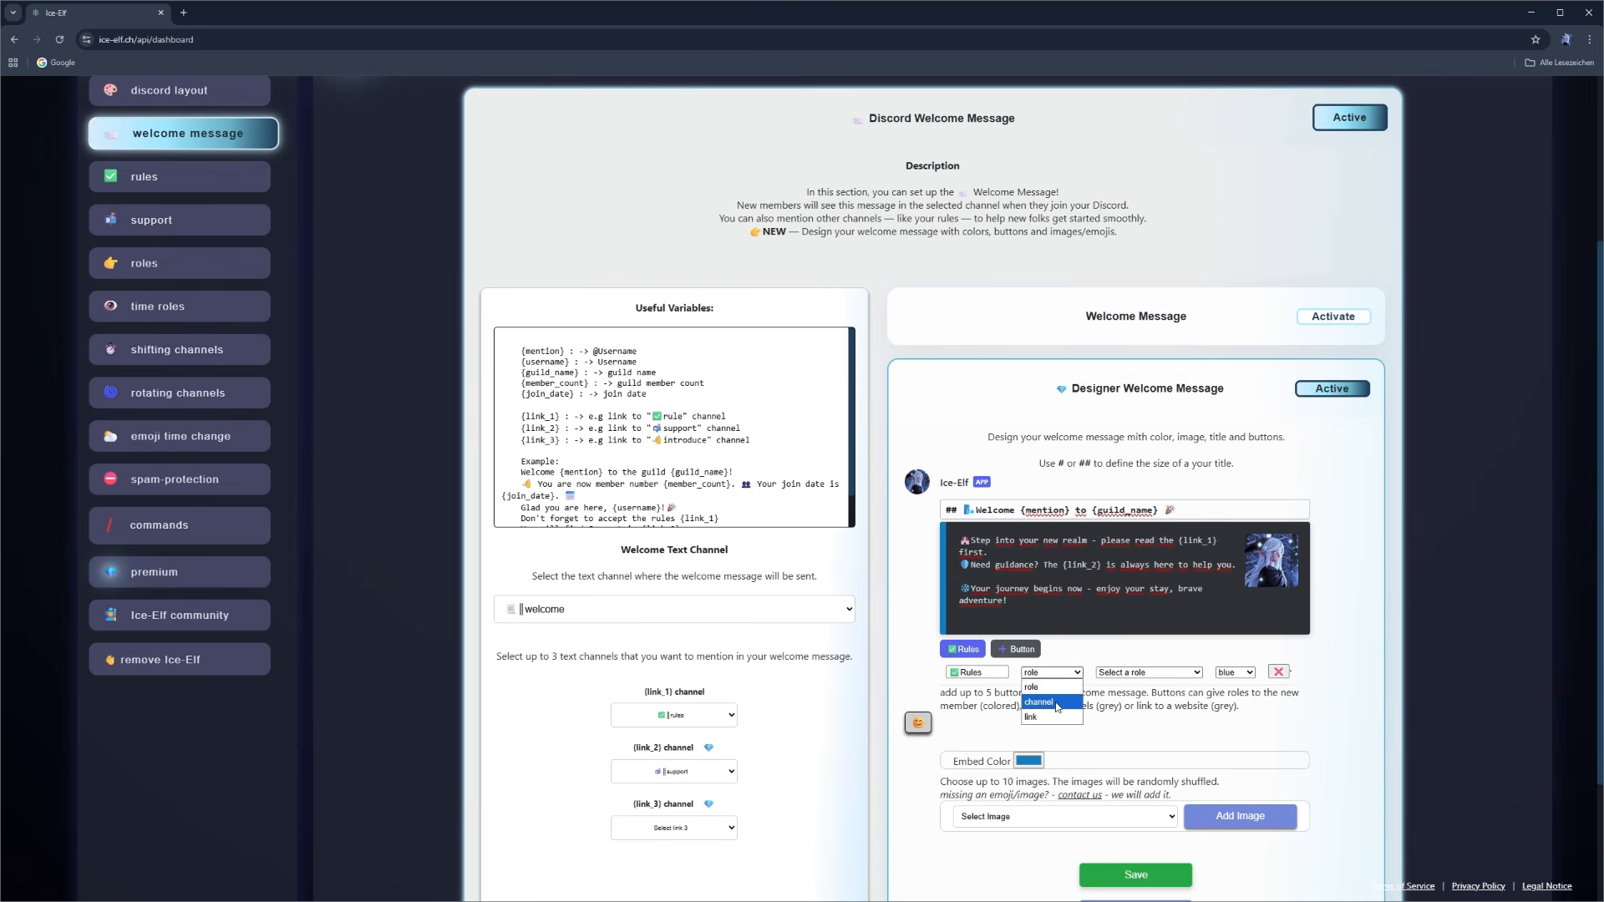
{"action": "left_click", "coordinate": [1058, 704]}
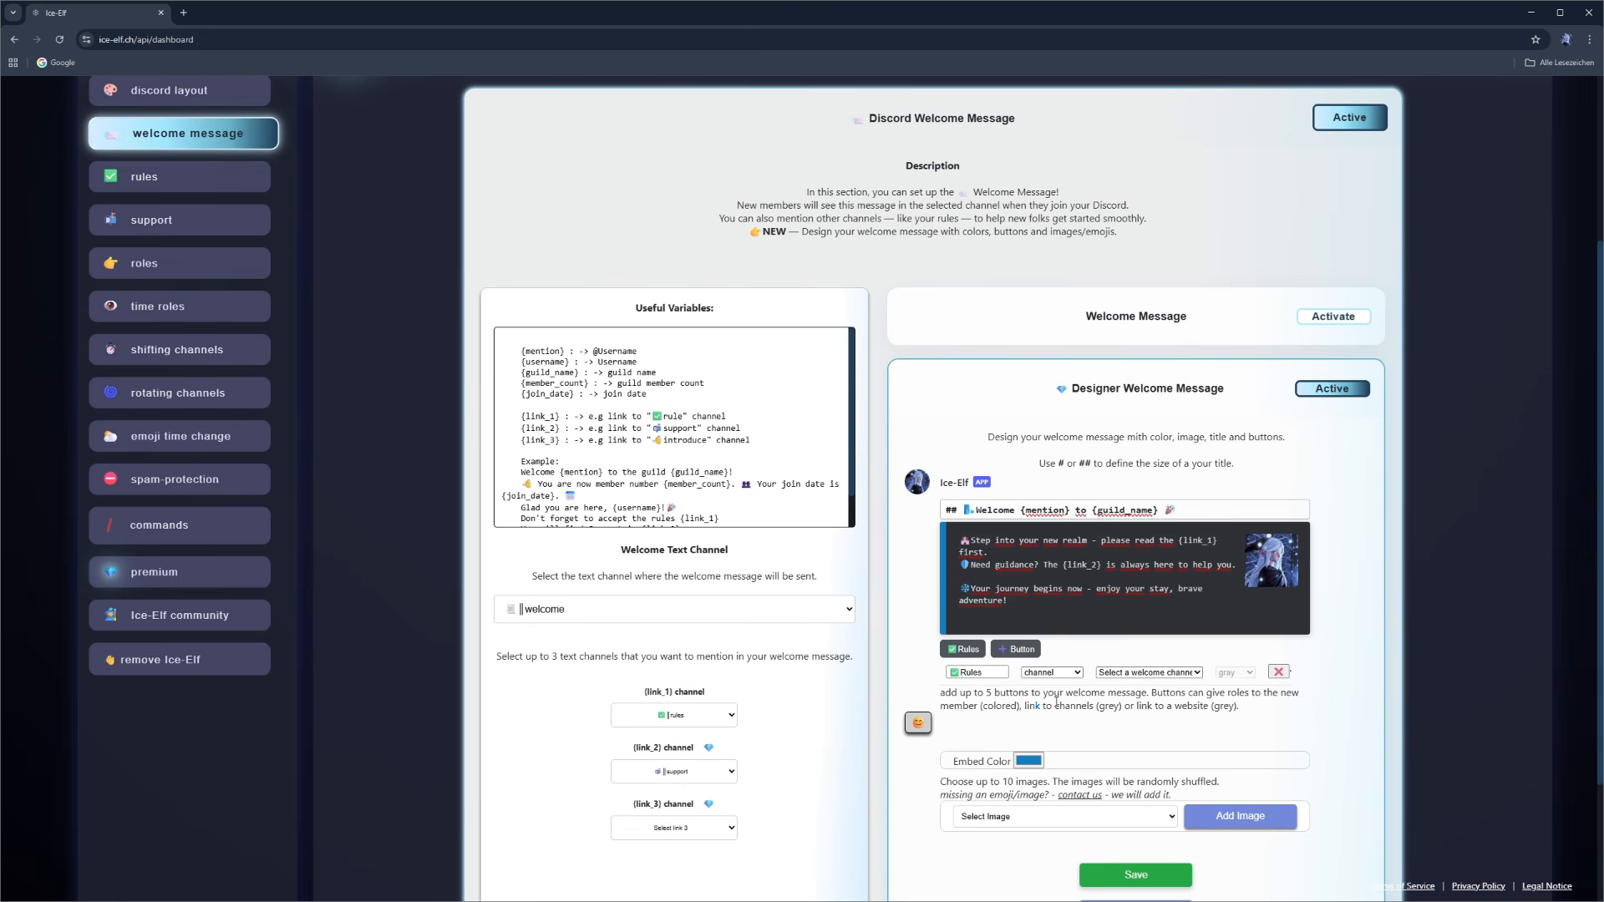
{"action": "left_click", "coordinate": [1197, 673]}
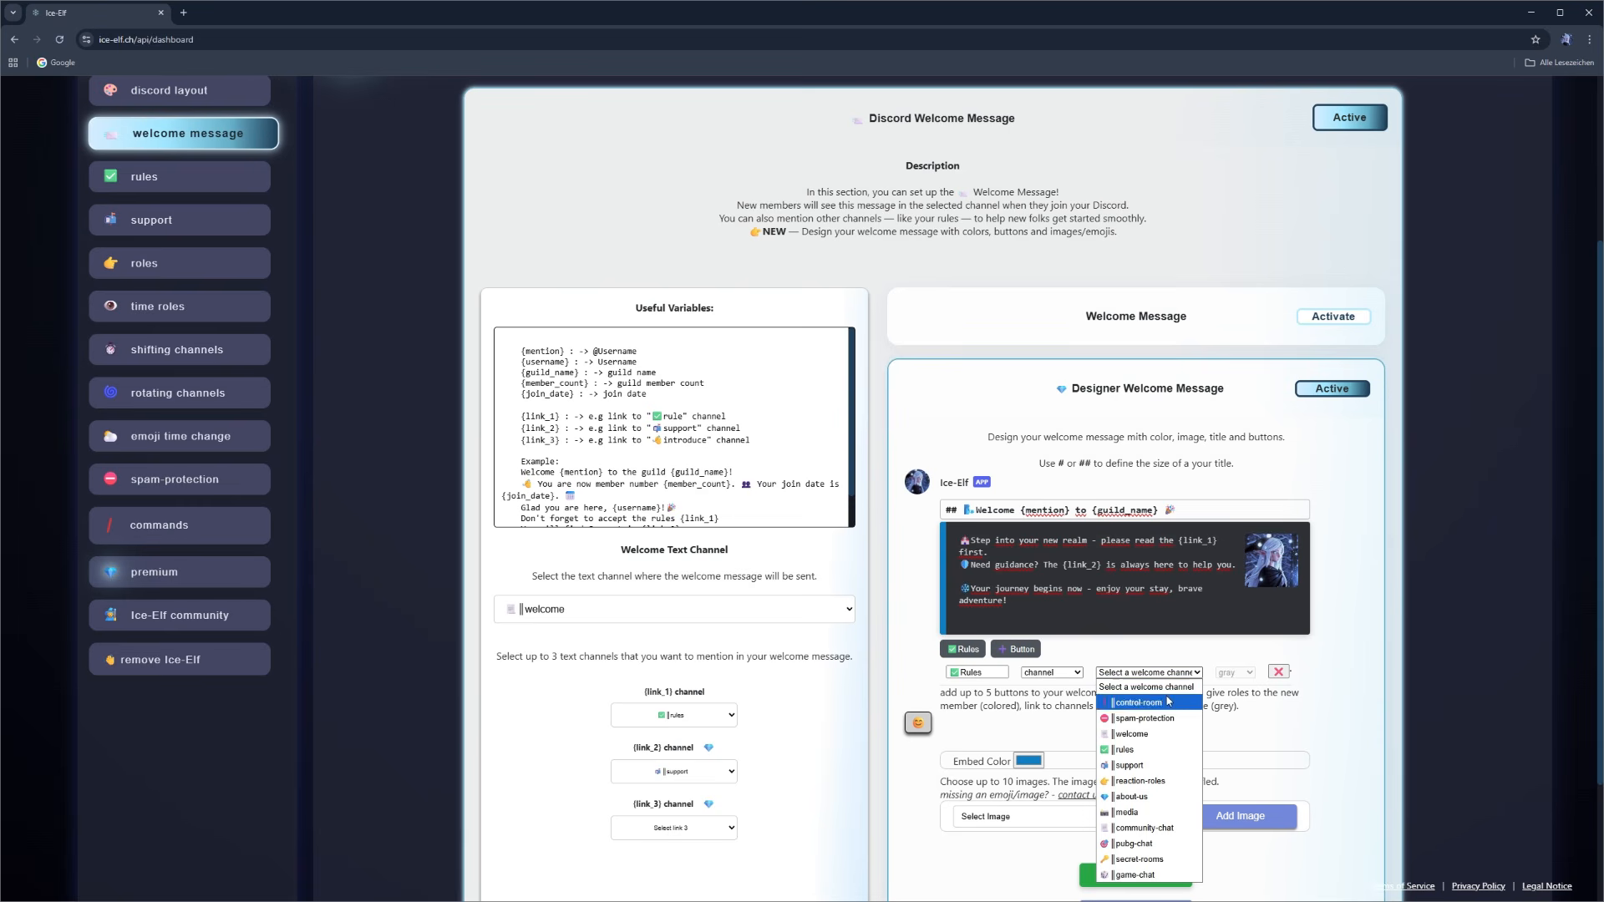
{"action": "left_click", "coordinate": [1125, 751]}
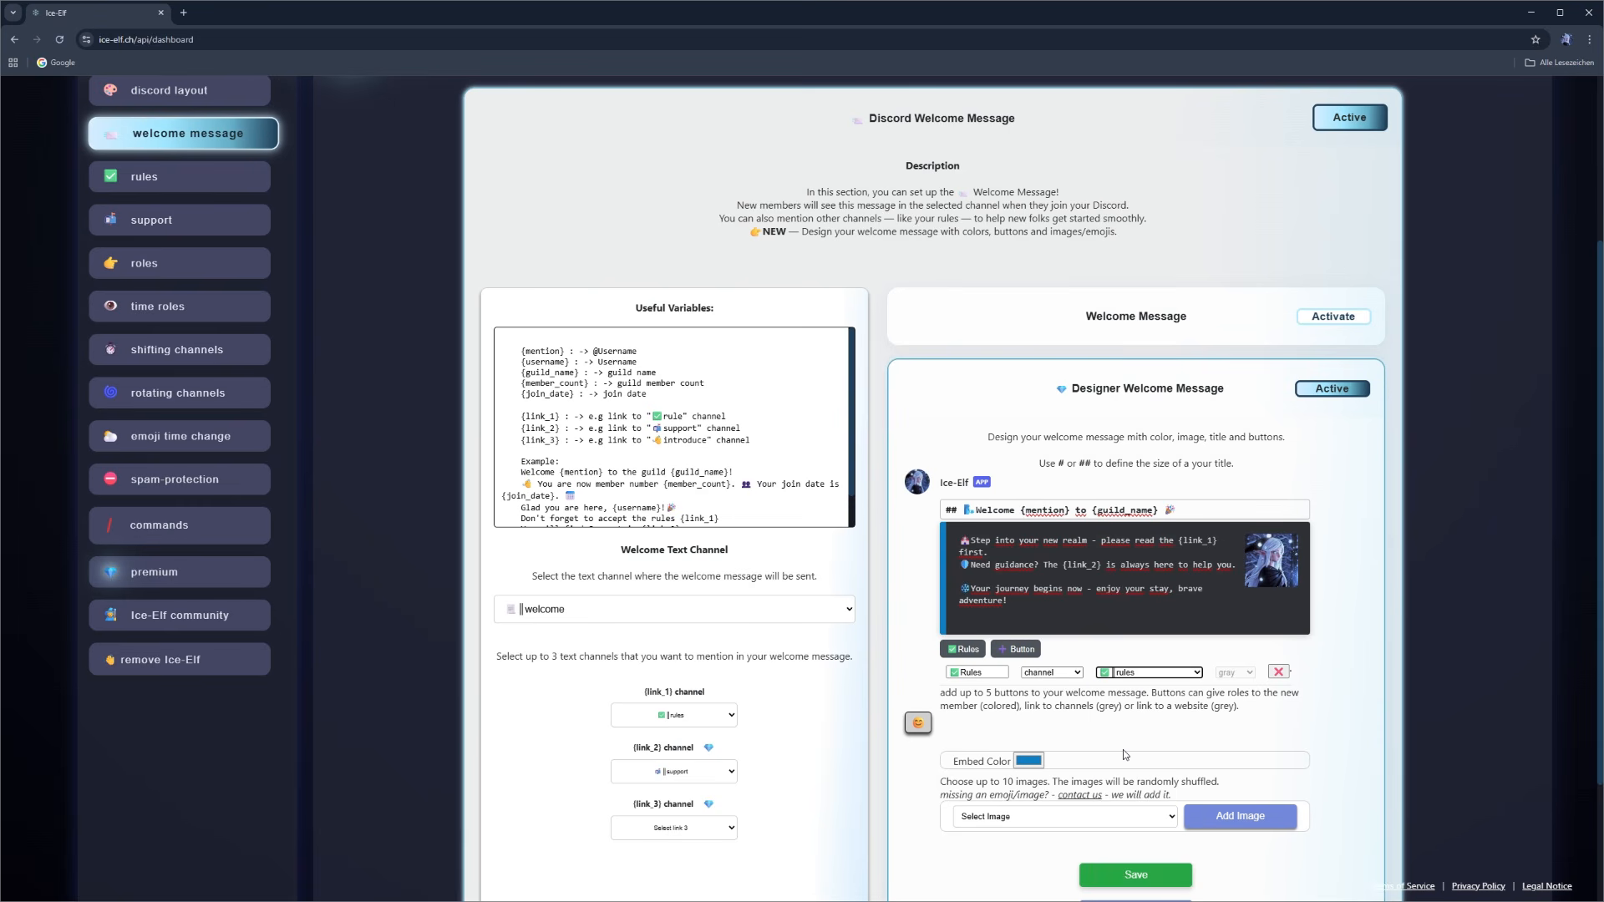
- Add a second button named "Subscribe🔔" and set its type to link
{"action": "left_click", "coordinate": [1003, 656]}
{"action": "left_click", "coordinate": [961, 701]}
{"action": "type", "text": "Subscribe🔔"}
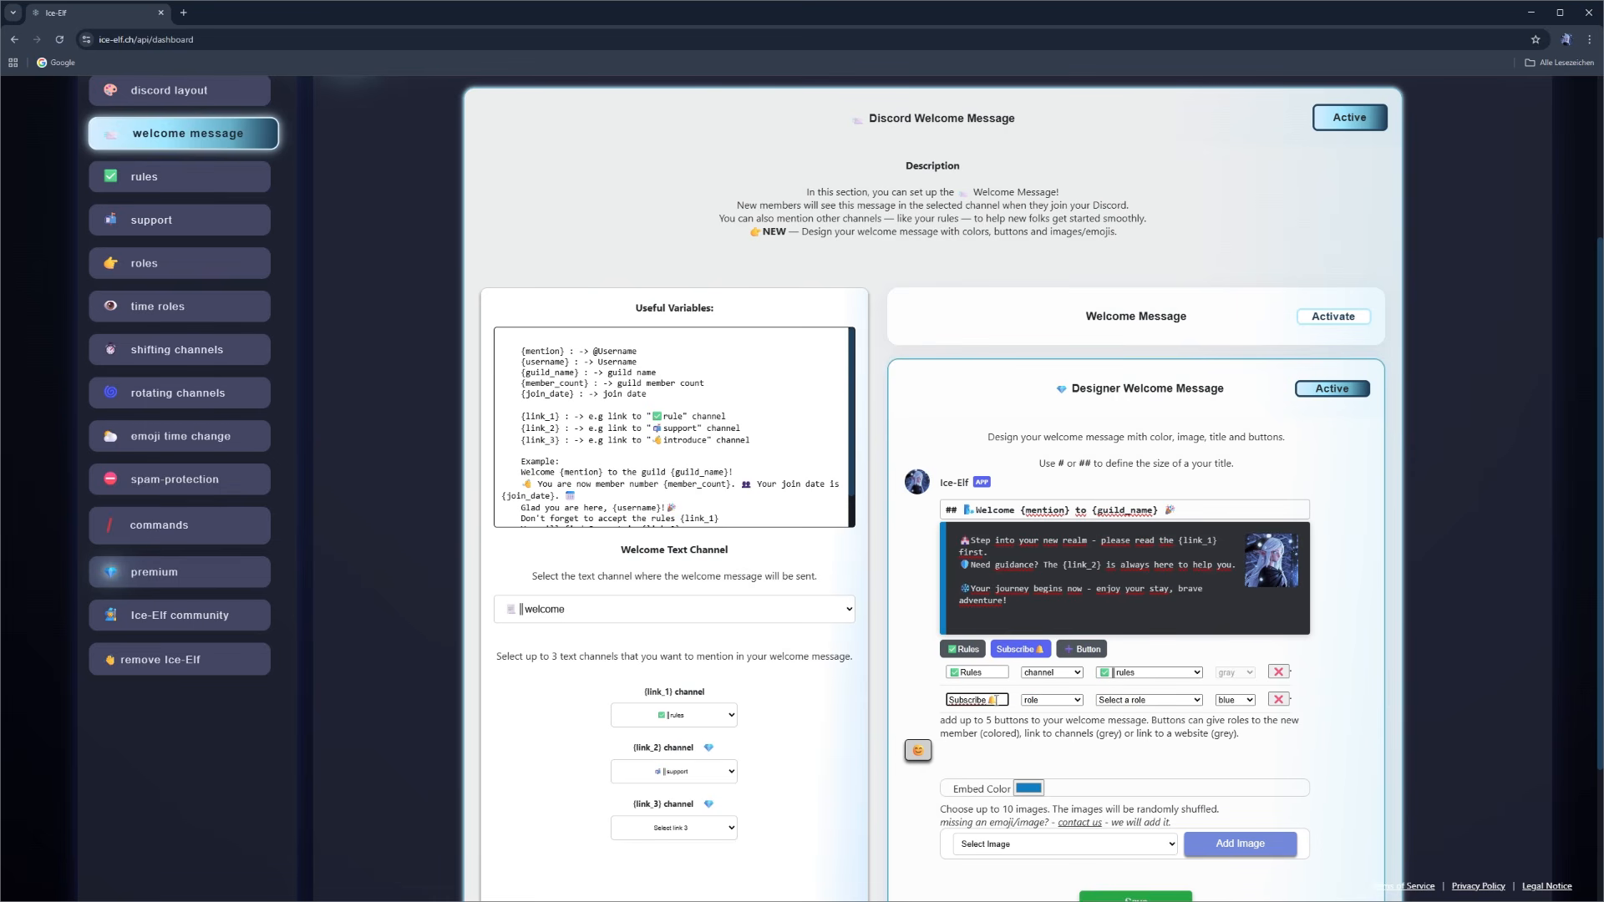
{"action": "left_click", "coordinate": [1051, 701]}
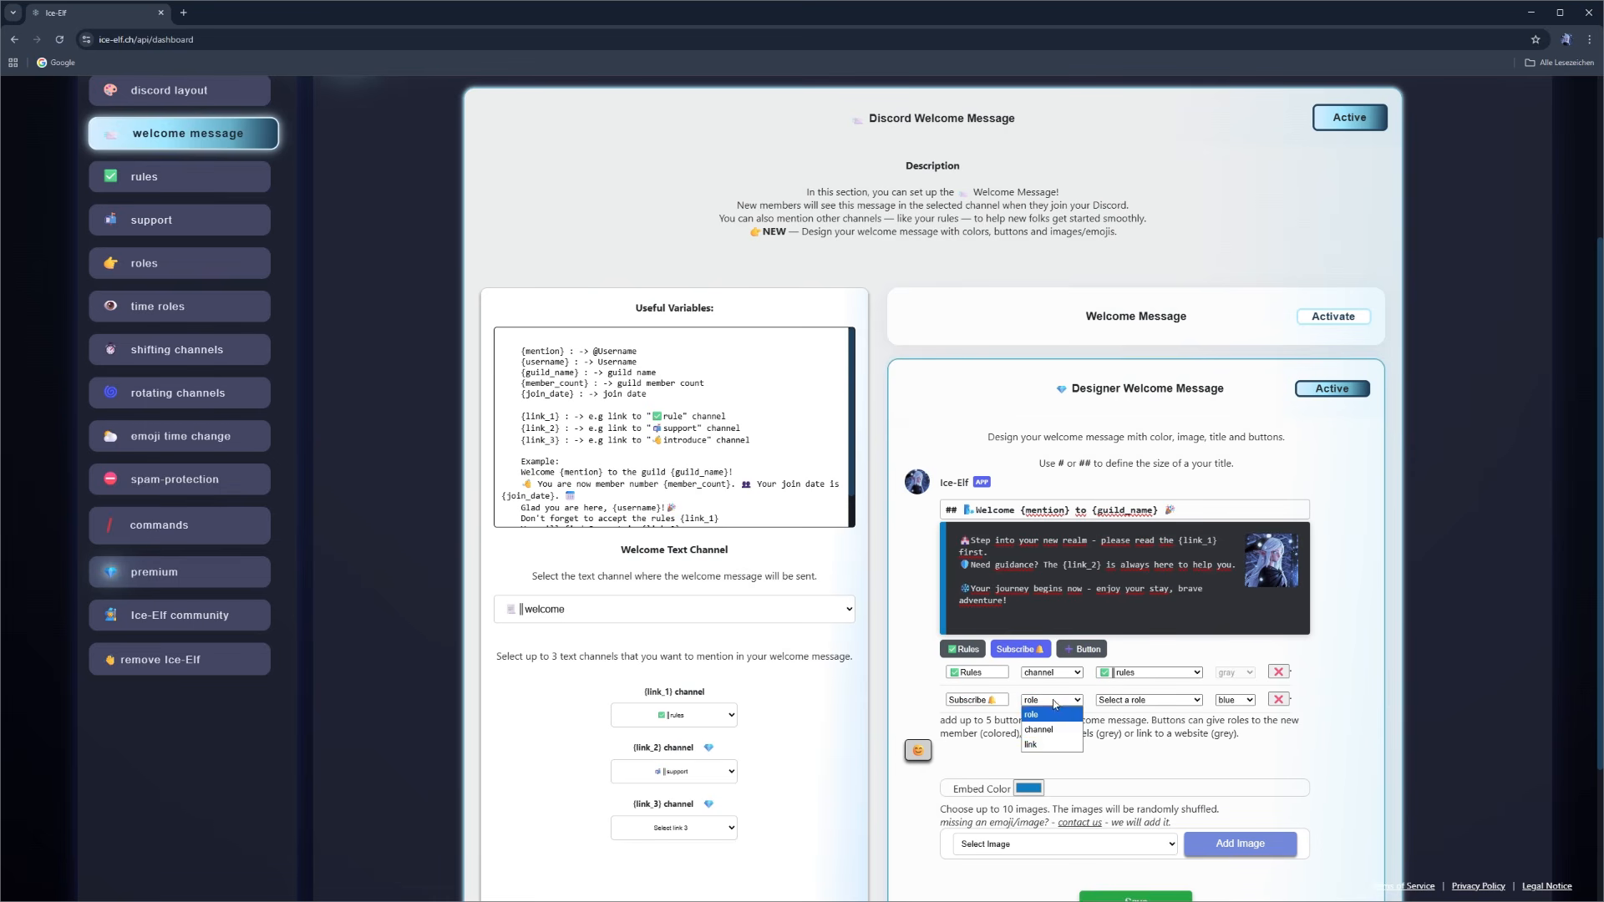
{"action": "left_click", "coordinate": [1040, 746]}
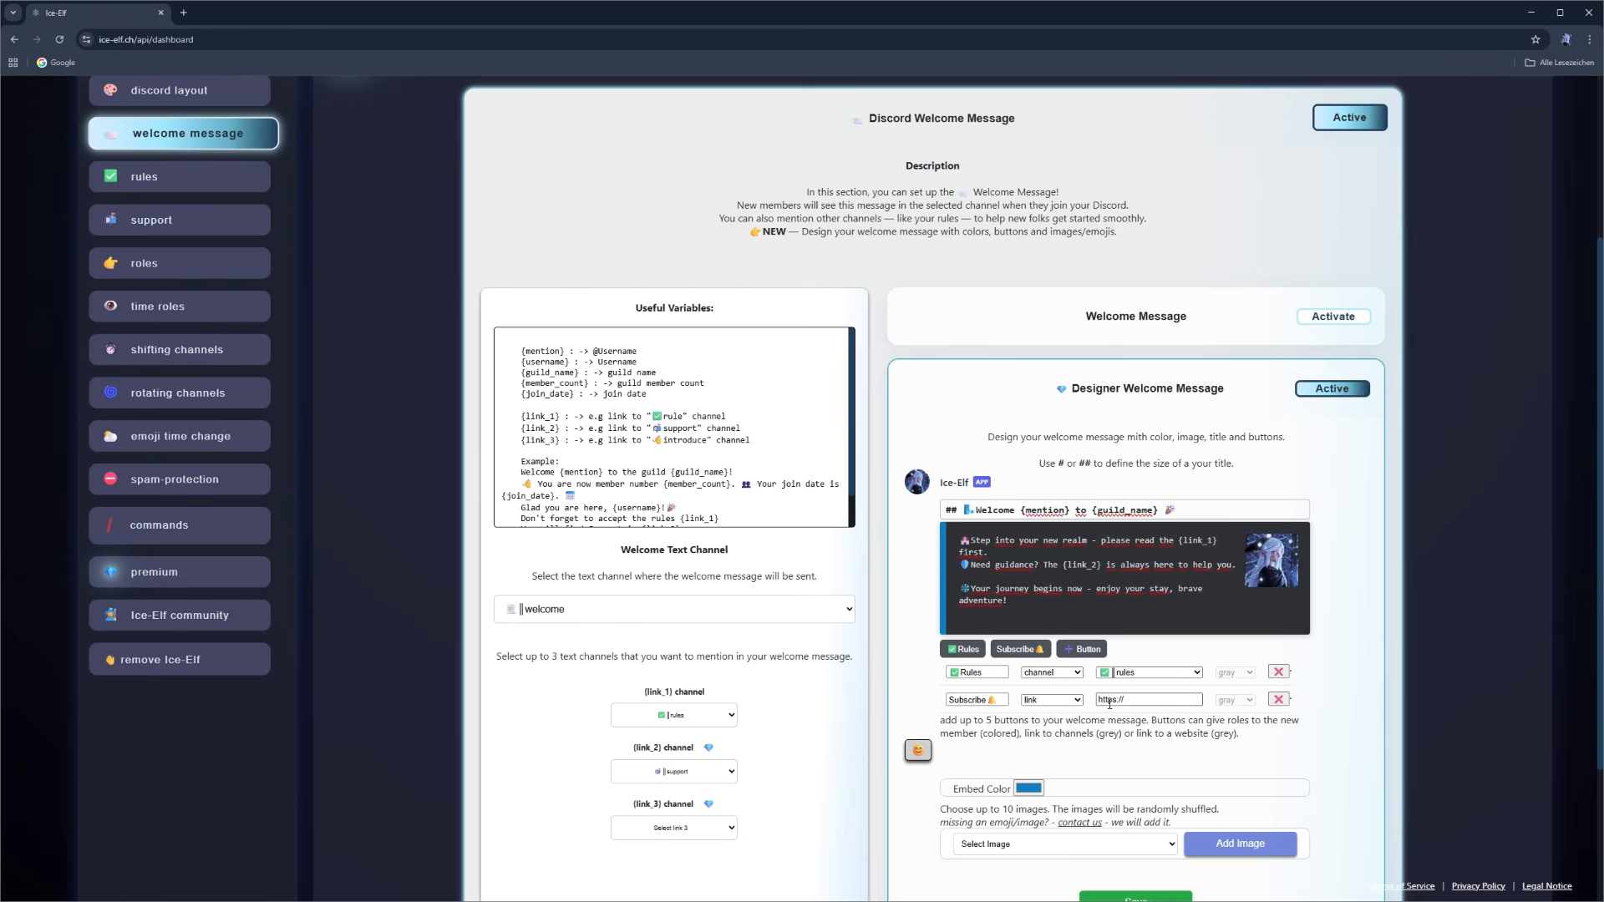
- Enter the YouTube channel URL as the Subscribe button's link address
{"action": "left_click", "coordinate": [1123, 699]}
{"action": "key", "text": "ctrl+v"}
{"action": "left_click_drag", "start_coordinate": [1161, 699], "coordinate": [1069, 707]}
{"action": "left_click", "coordinate": [1153, 701]}
{"action": "key", "text": "BackSpace"}
{"action": "key", "text": "BackSpace"}
{"action": "key", "text": "BackSpace"}
{"action": "key", "text": "BackSpace"}
{"action": "type", "text": "/"}
- Add a third button of type role that gives new members the English role
{"action": "scroll", "coordinate": [1068, 528], "scroll_direction": "down", "scroll_amount": 2}
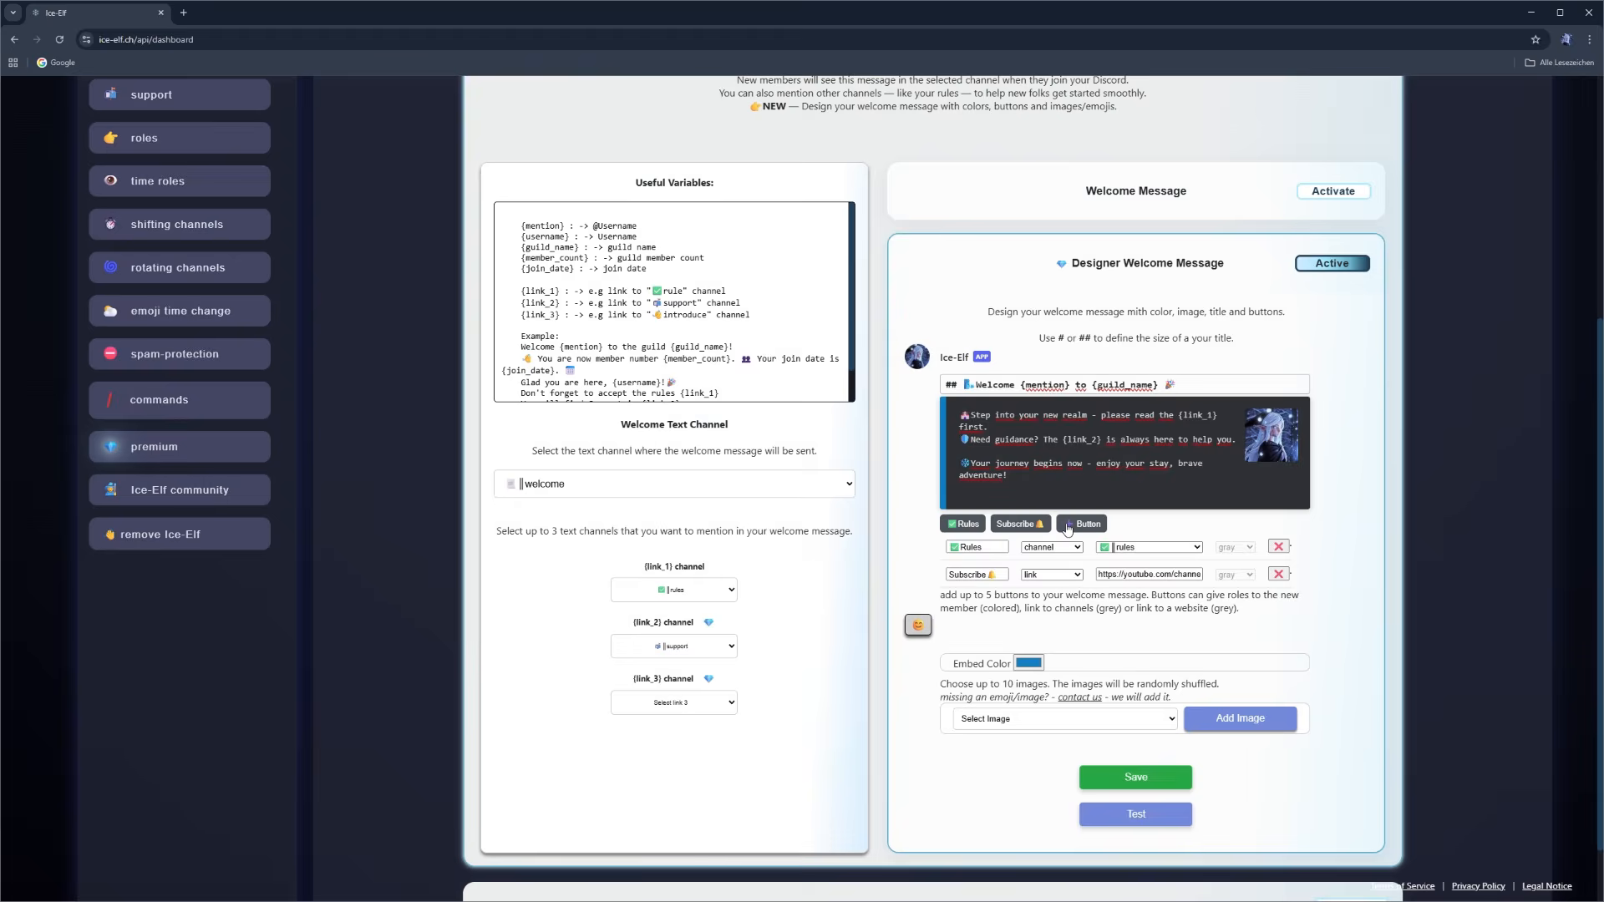
{"action": "left_click", "coordinate": [1068, 526]}
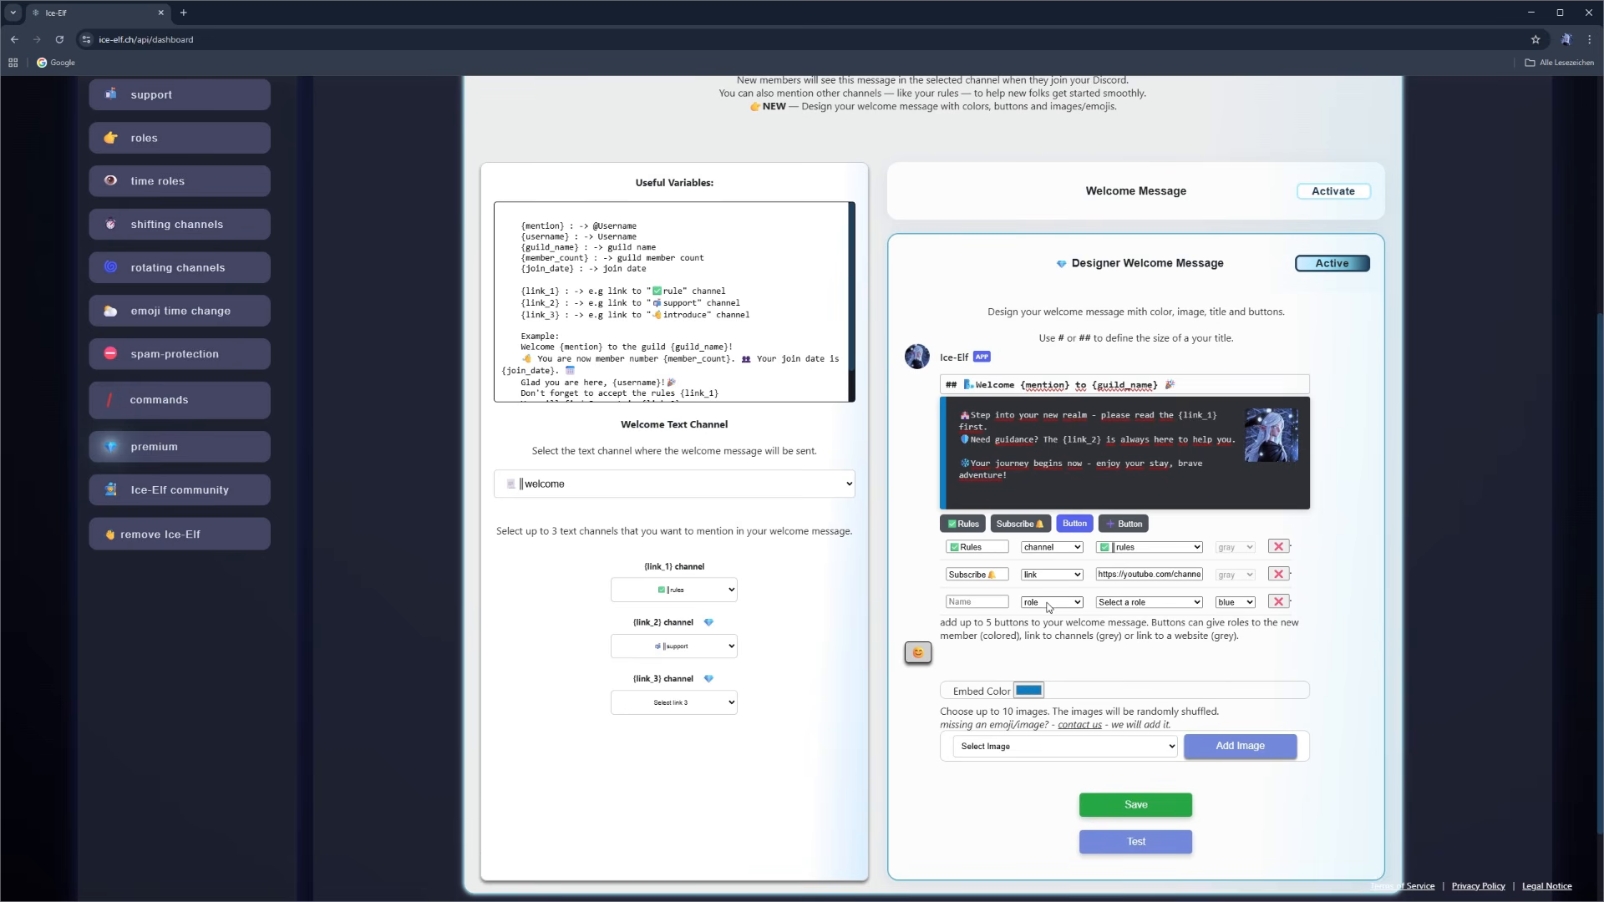
{"action": "left_click", "coordinate": [1049, 606]}
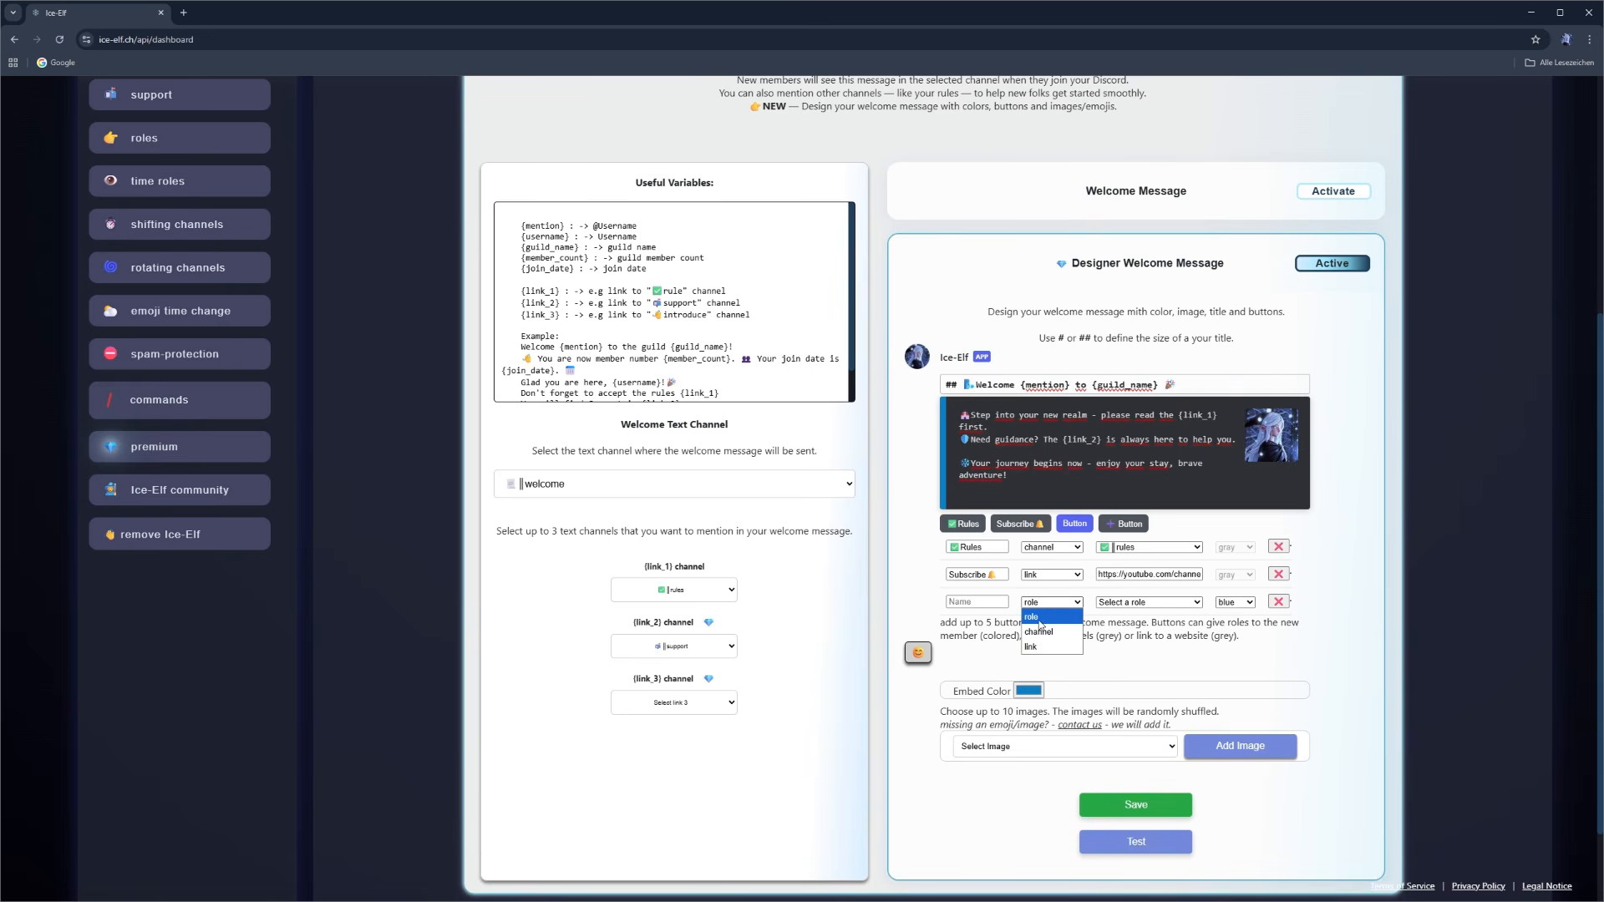
{"action": "left_click", "coordinate": [1039, 619]}
{"action": "left_click", "coordinate": [1174, 603]}
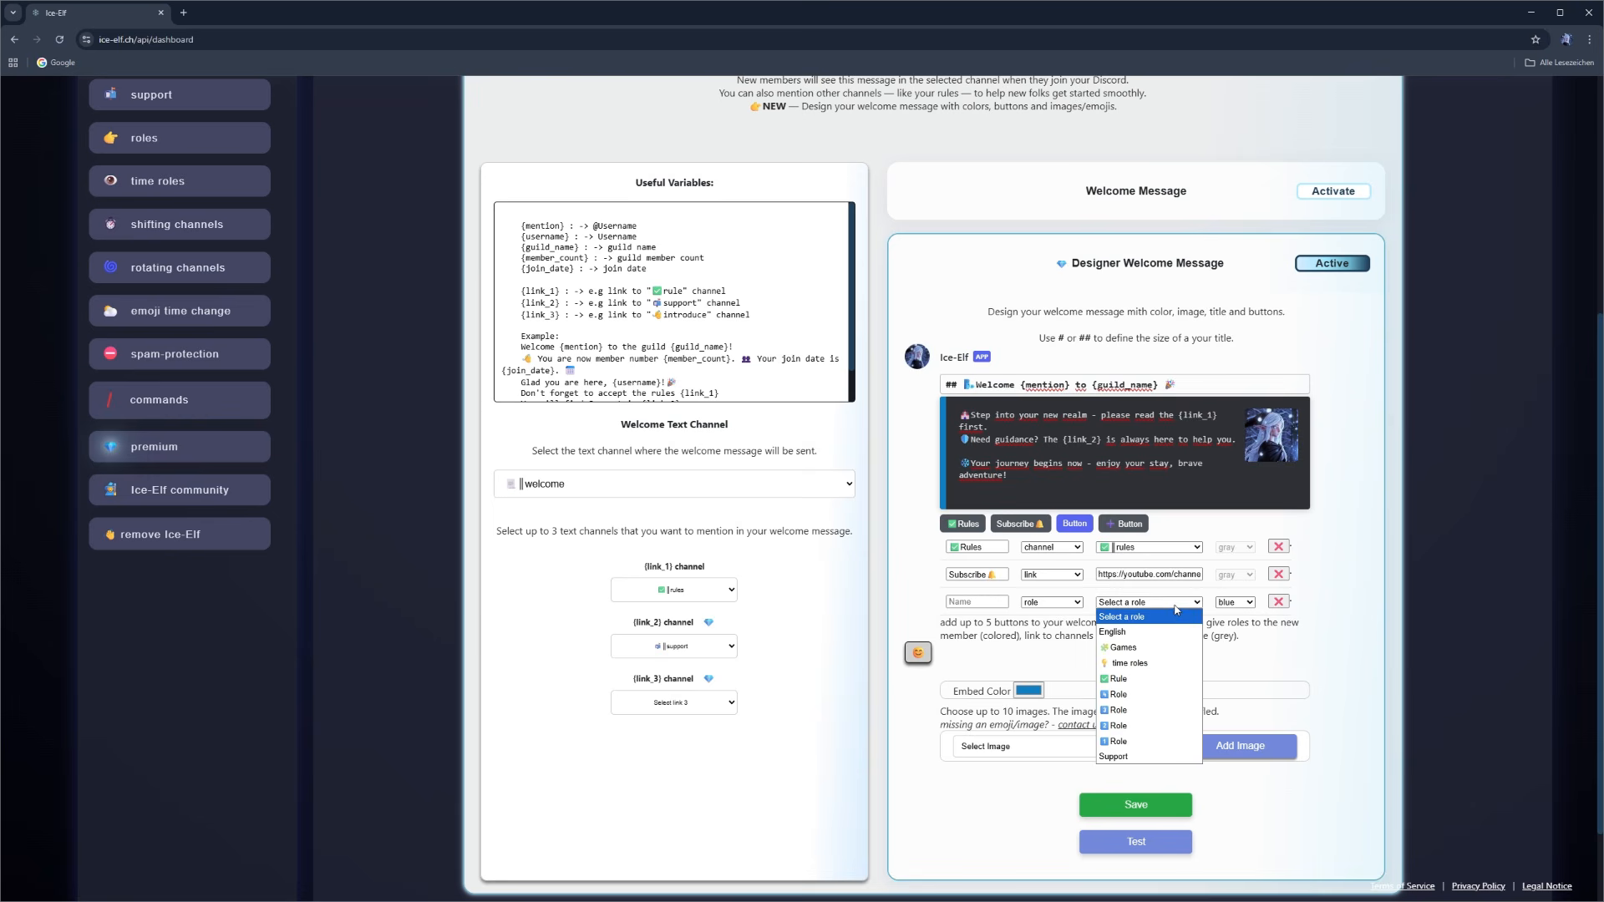
{"action": "left_click", "coordinate": [1113, 632]}
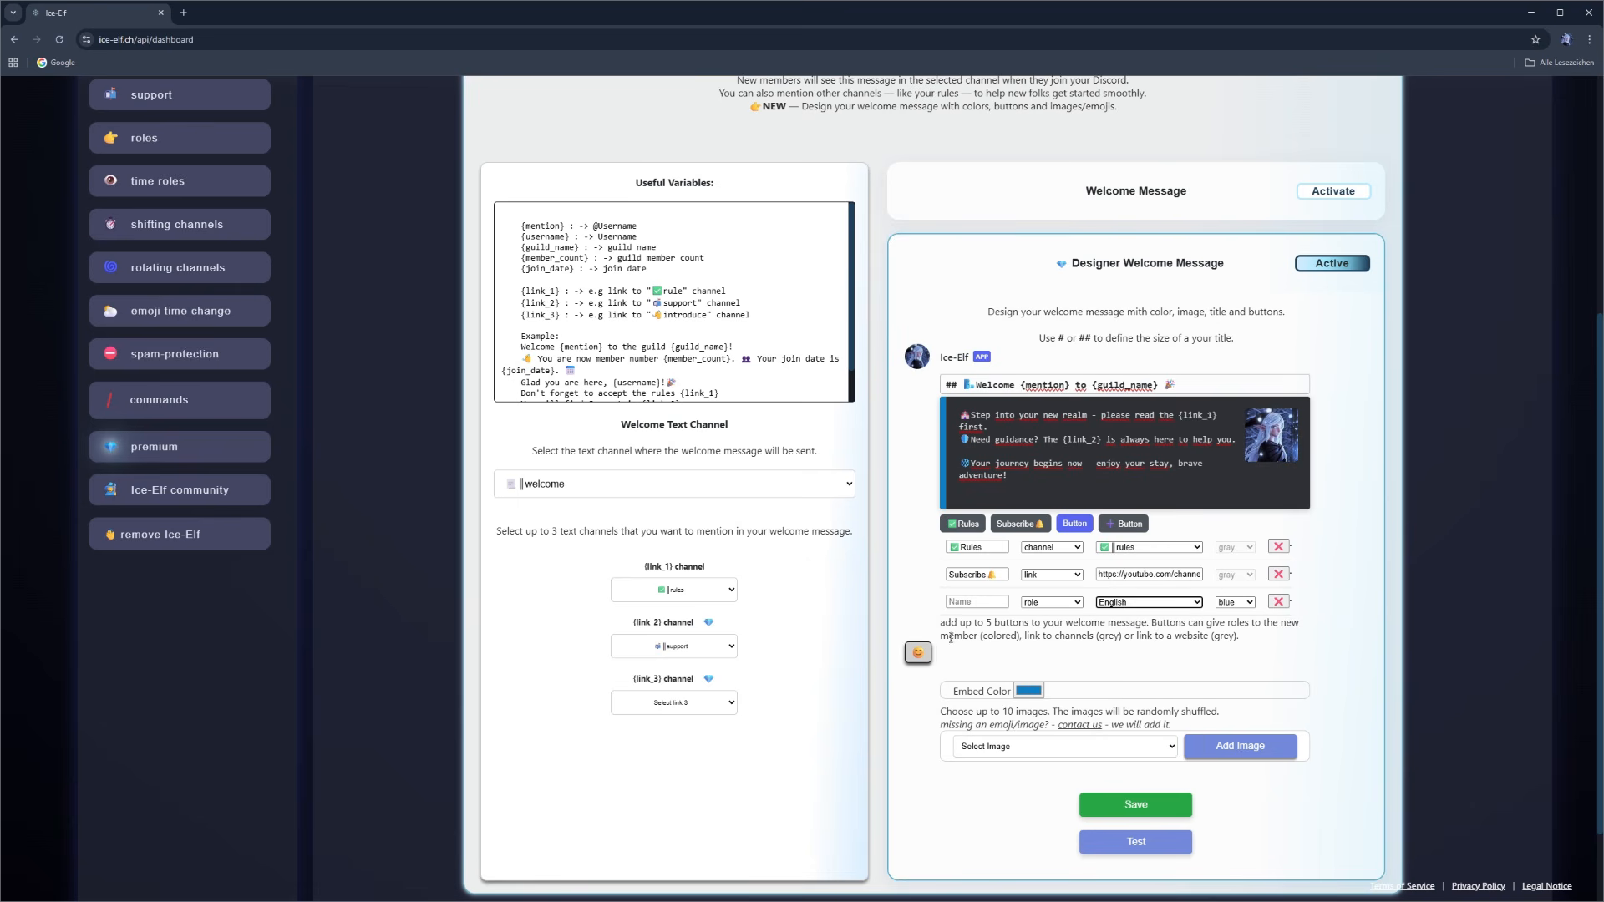
- Name the role button "us English", using the US flag emoji in front of the word
{"action": "left_click", "coordinate": [918, 655]}
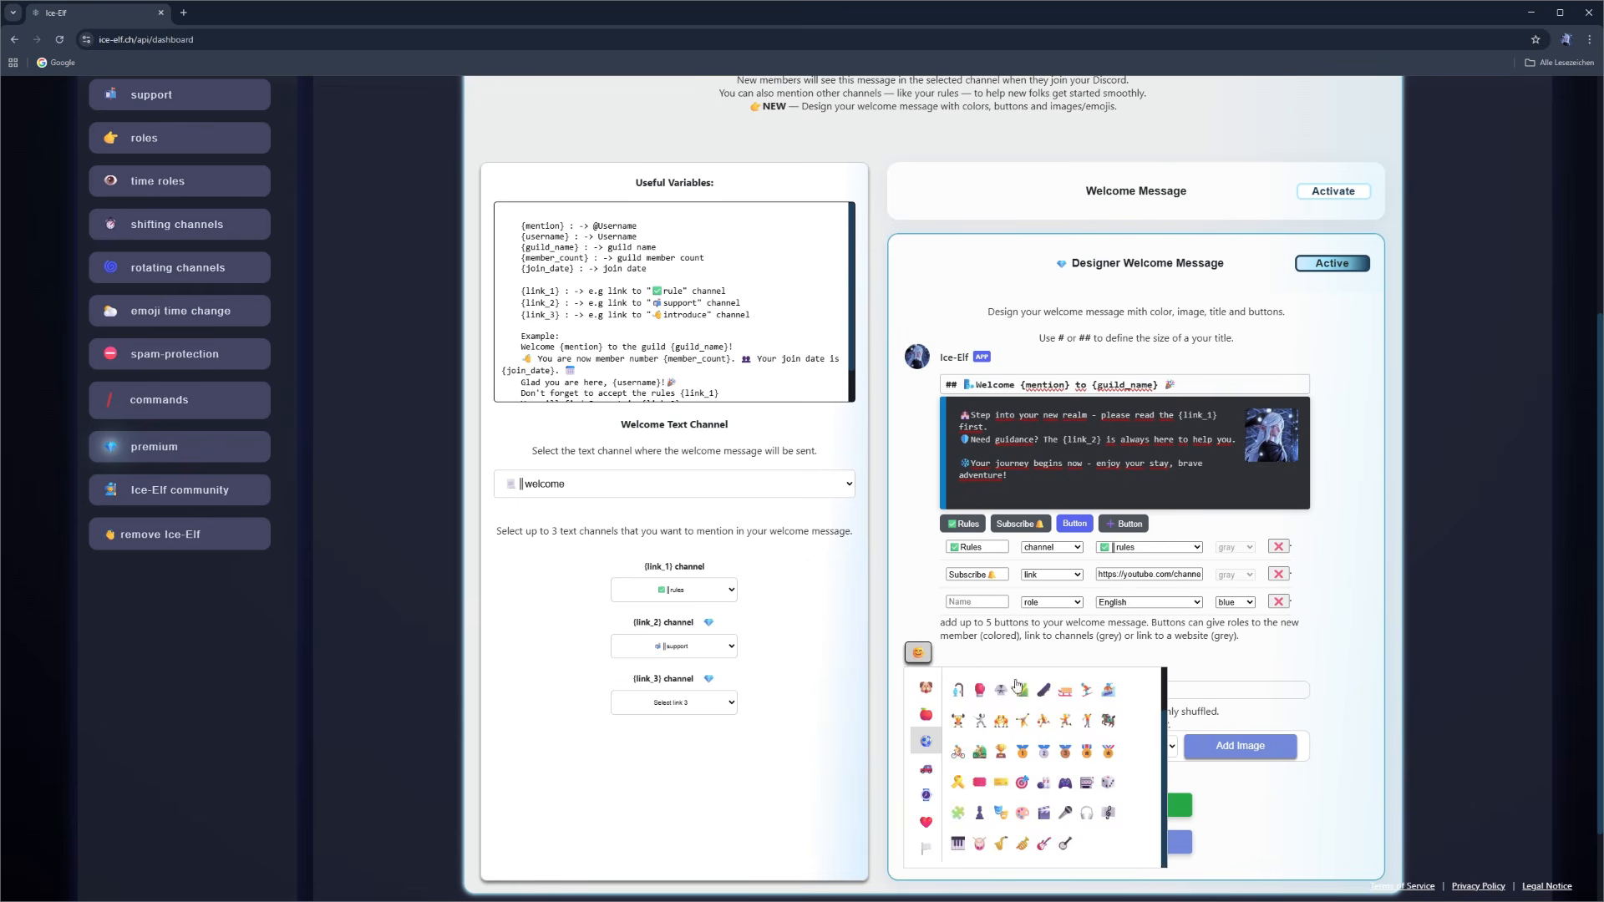
{"action": "left_click", "coordinate": [927, 851]}
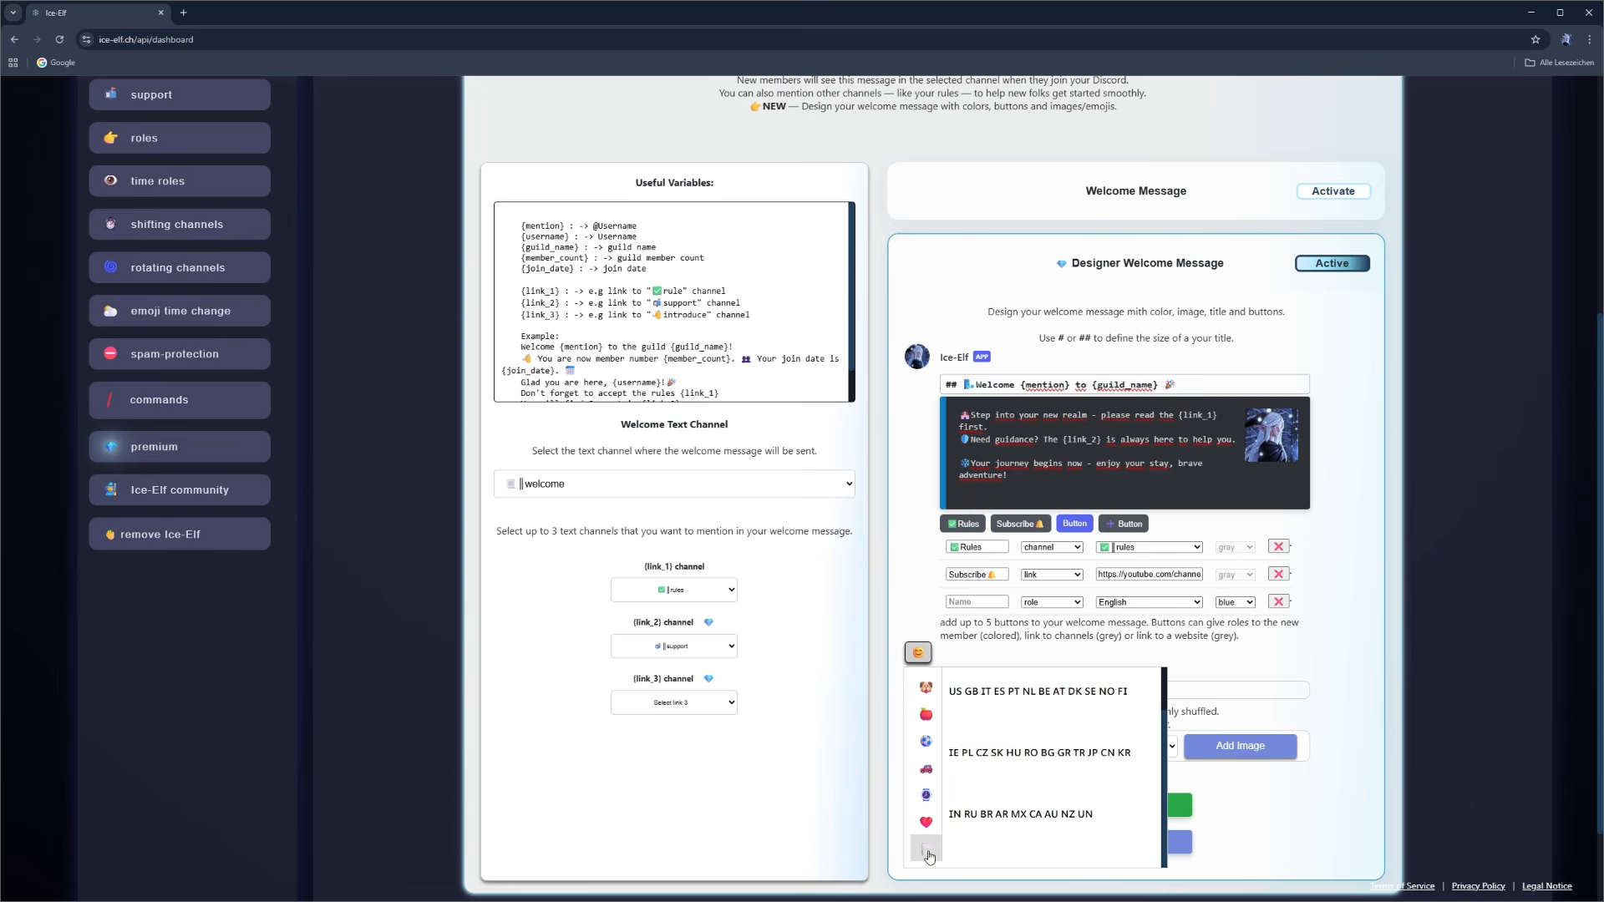
{"action": "left_click", "coordinate": [956, 691]}
{"action": "left_click", "coordinate": [978, 604]}
{"action": "type", "text": "us"}
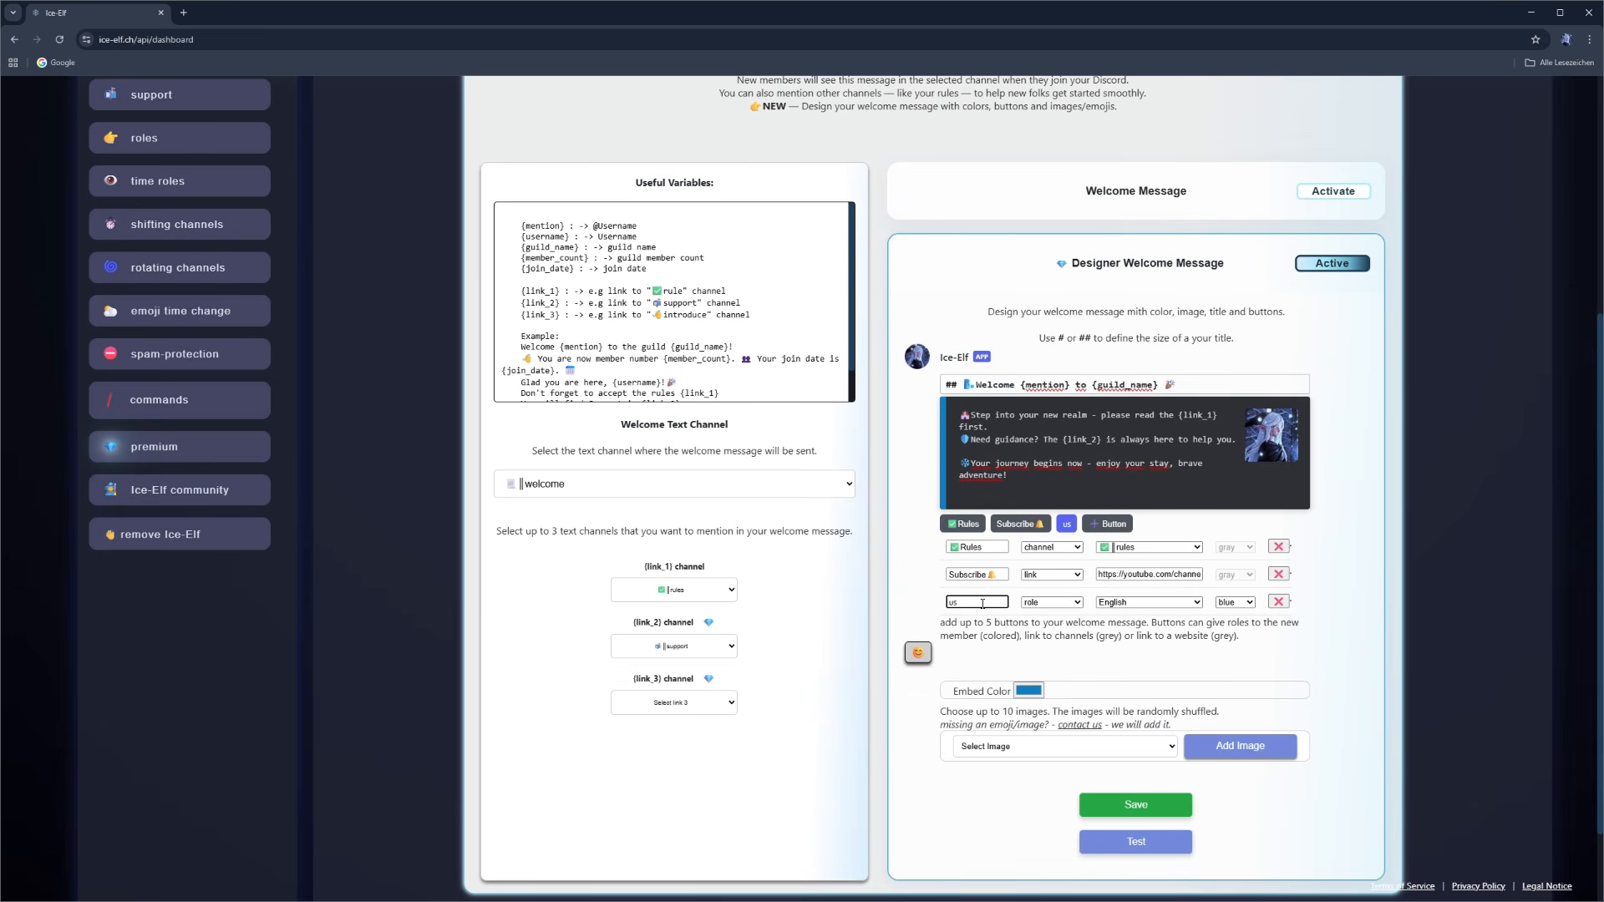
{"action": "type", "text": " English"}
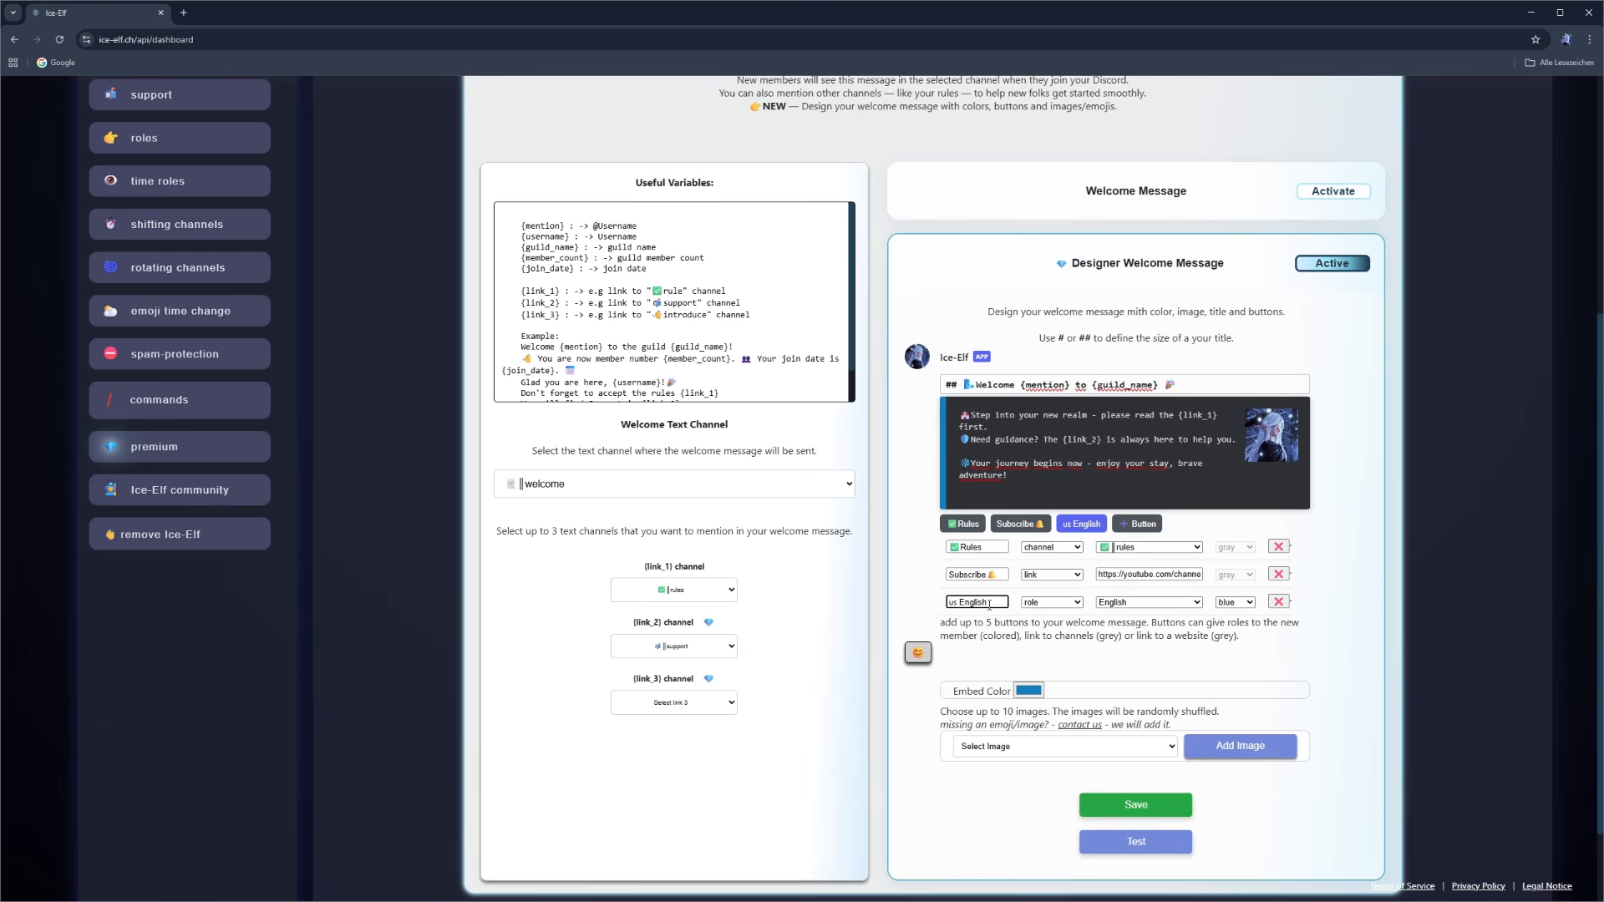
- Try gray, green and red as the English button's color, and set it back to blue
{"action": "left_click", "coordinate": [1240, 609]}
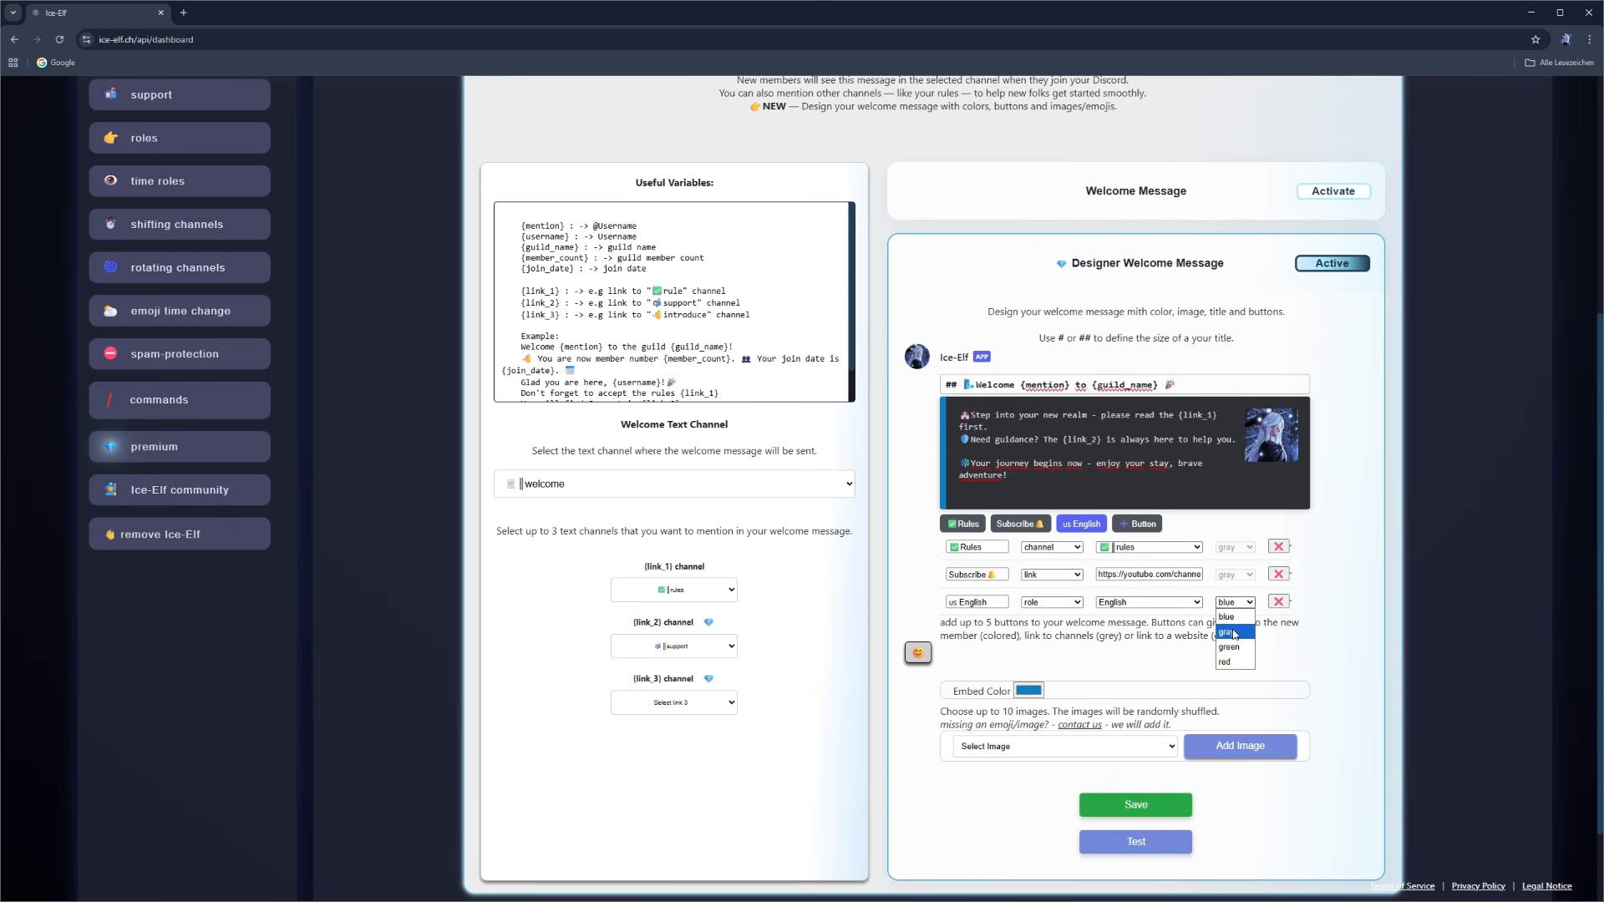
{"action": "left_click", "coordinate": [1235, 632]}
{"action": "left_click", "coordinate": [1235, 603]}
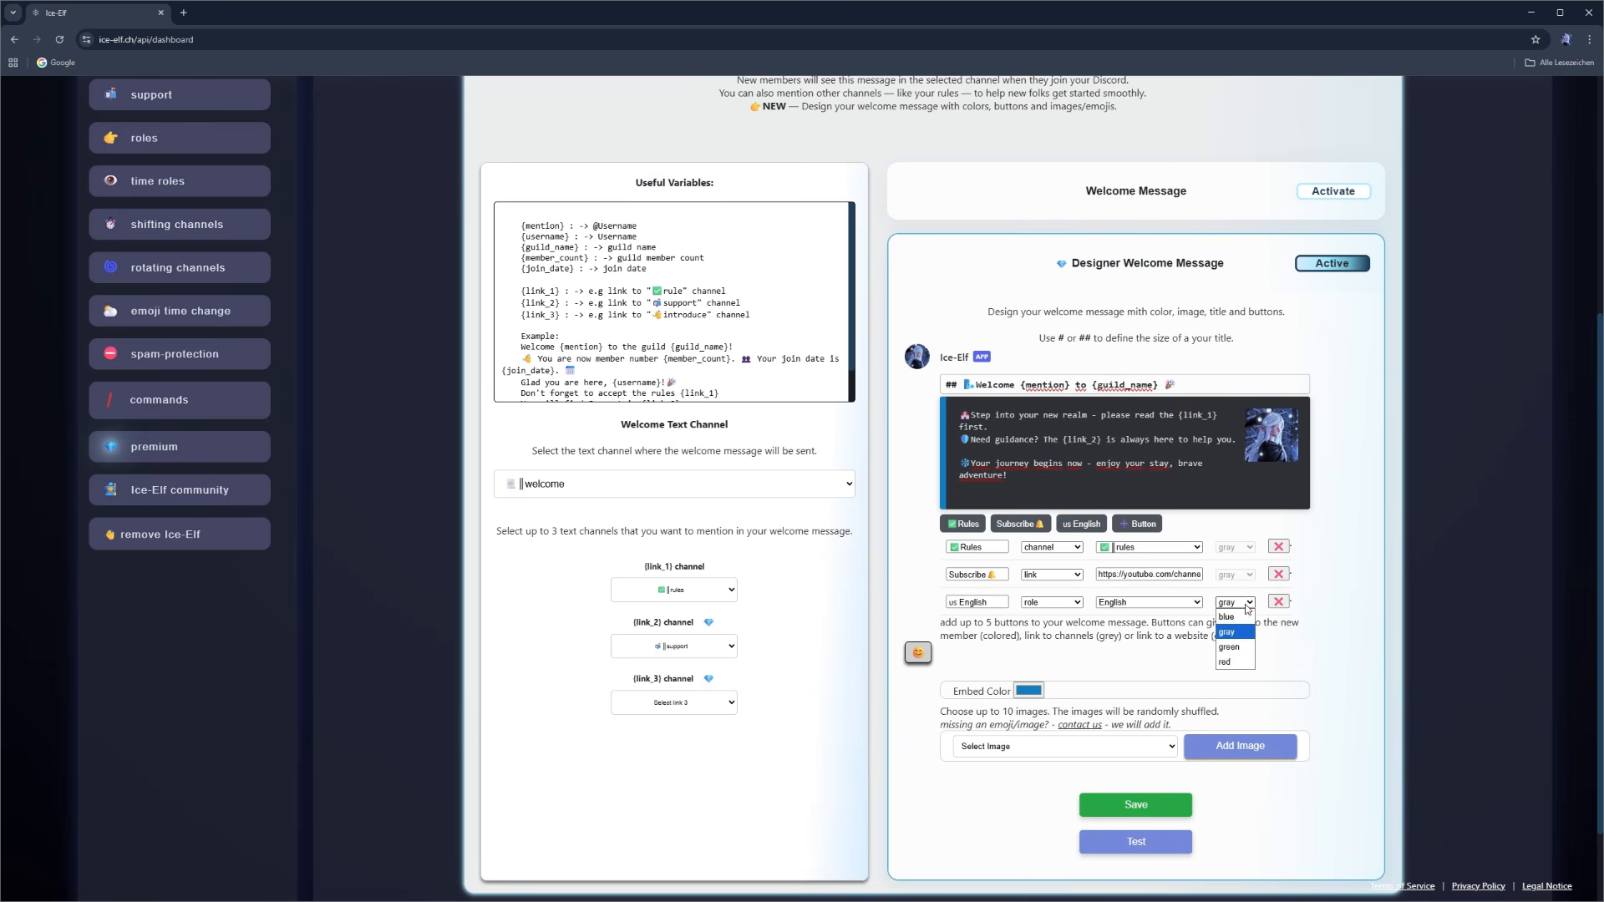
{"action": "left_click", "coordinate": [1237, 647]}
{"action": "left_click", "coordinate": [1236, 602]}
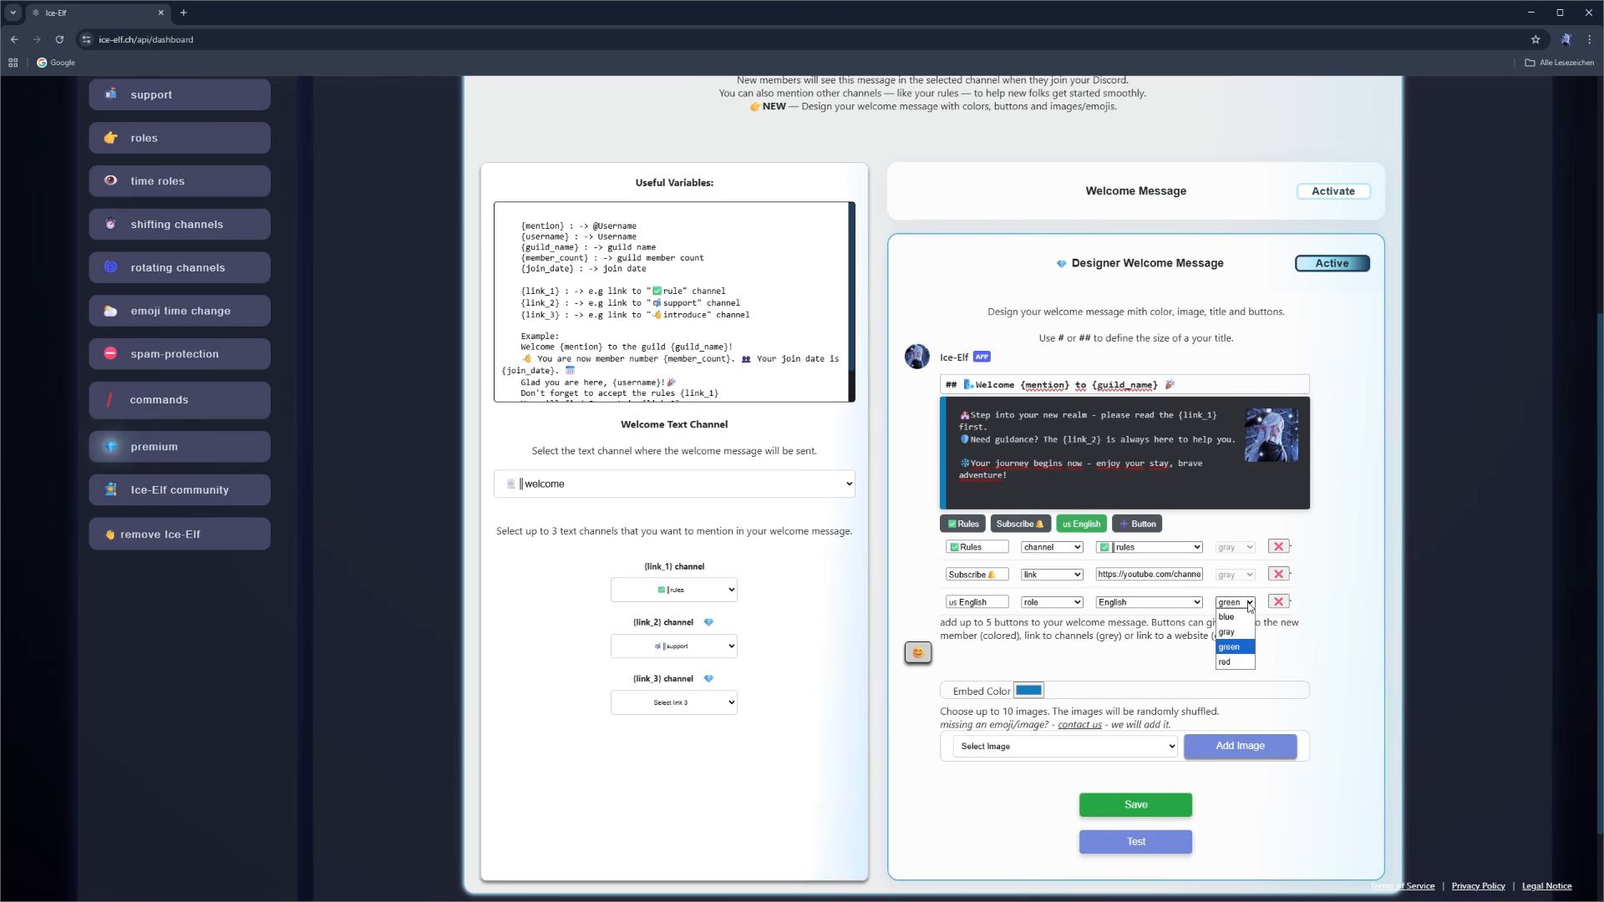
{"action": "left_click", "coordinate": [1232, 663]}
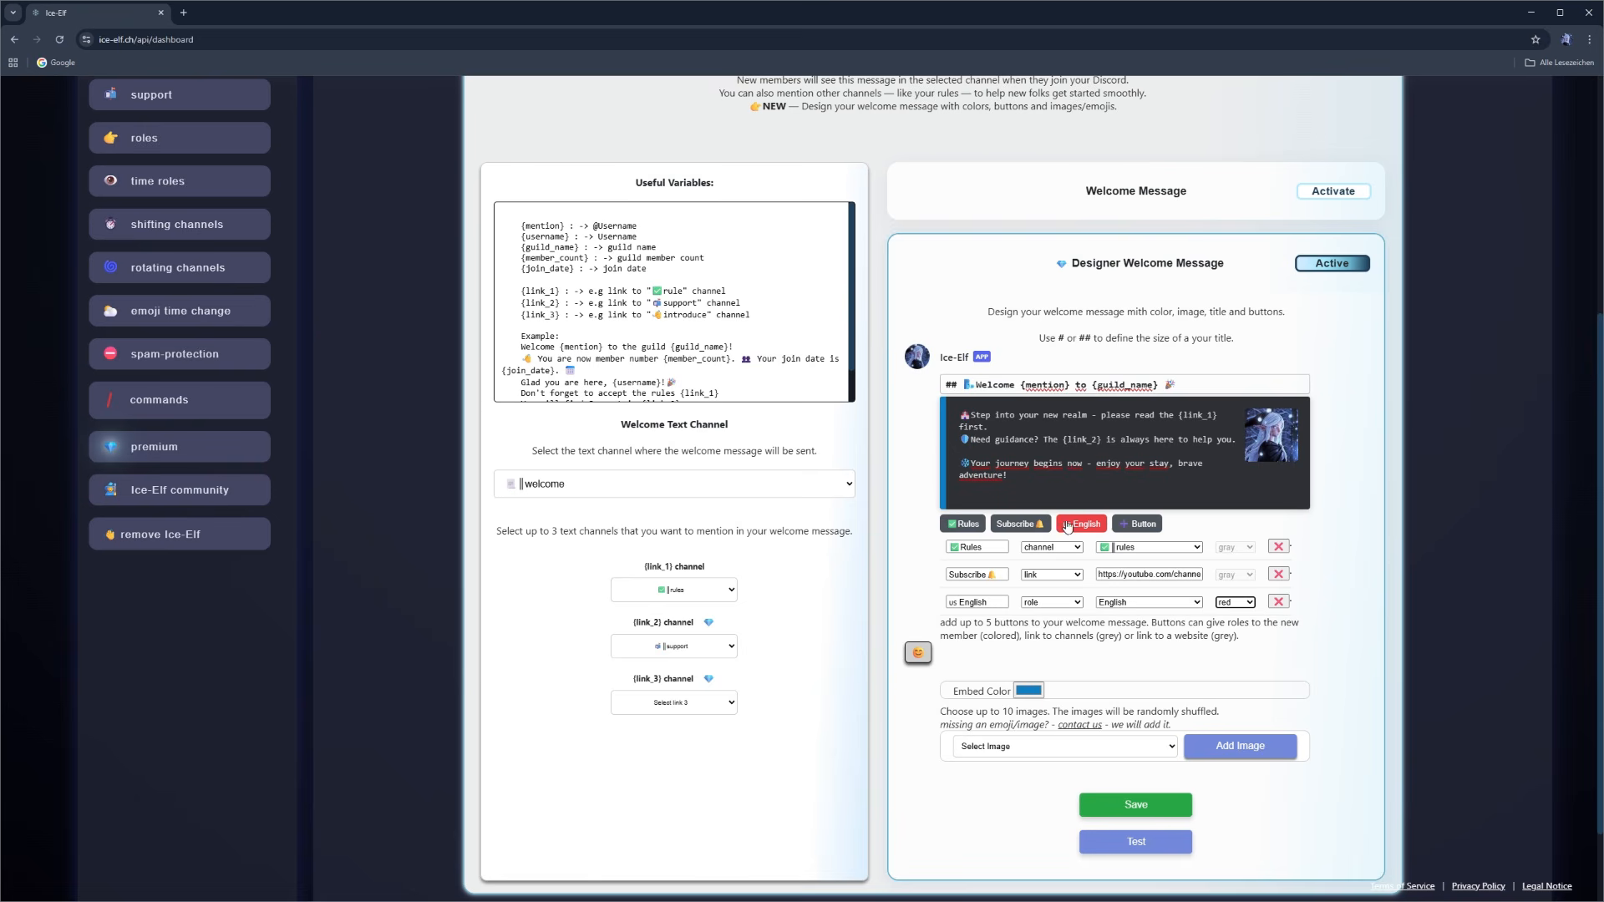
{"action": "left_click", "coordinate": [1222, 600]}
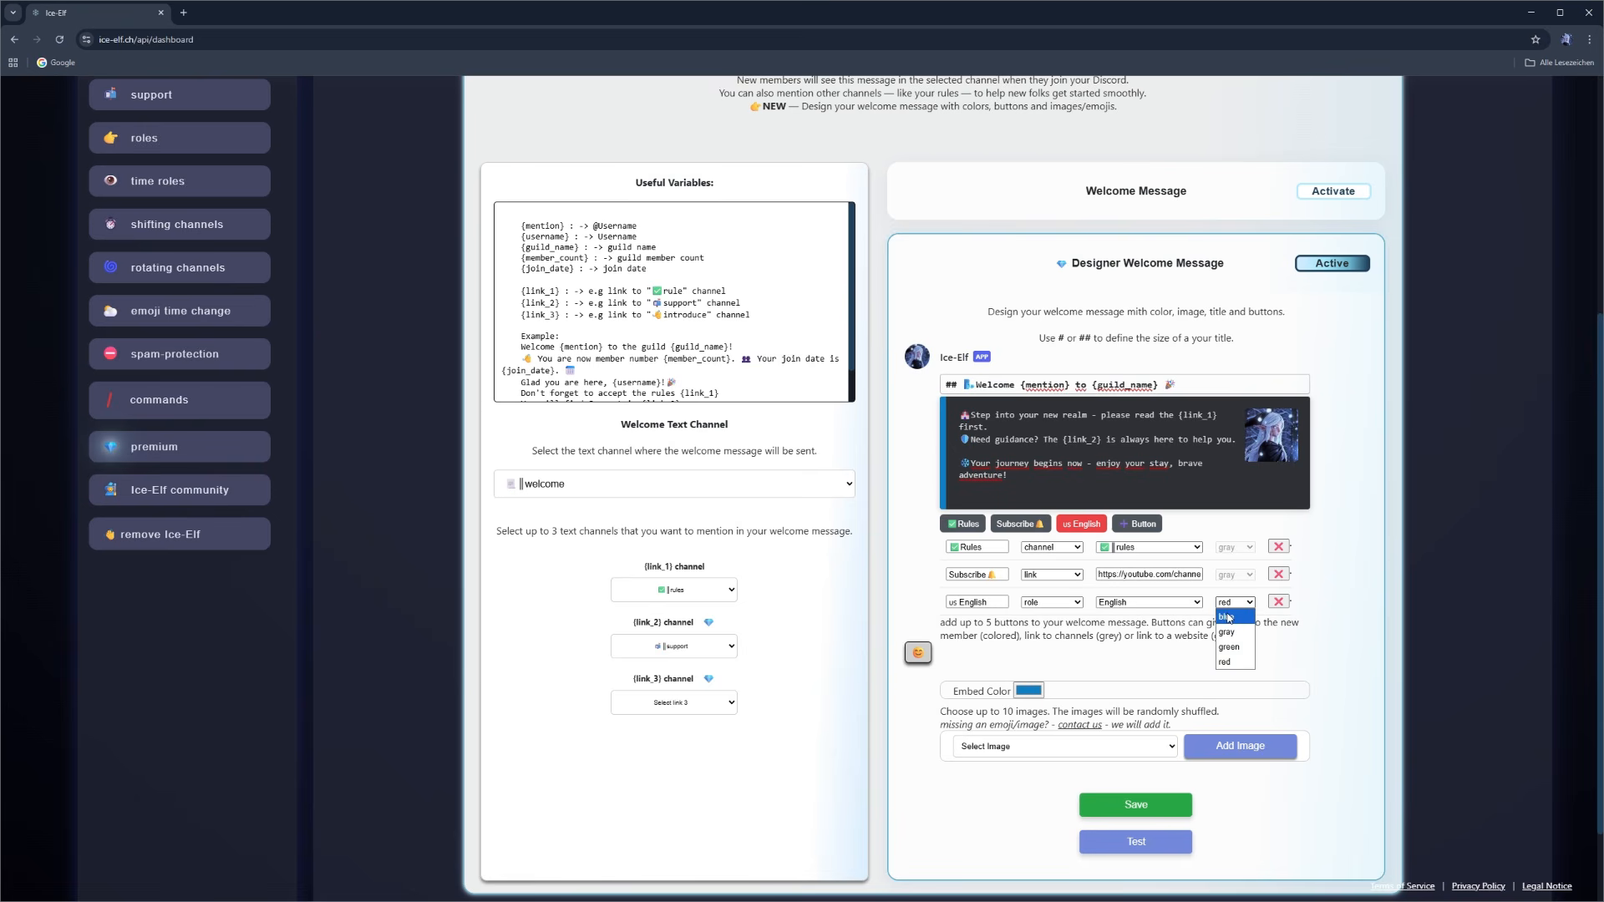
{"action": "left_click", "coordinate": [1228, 619]}
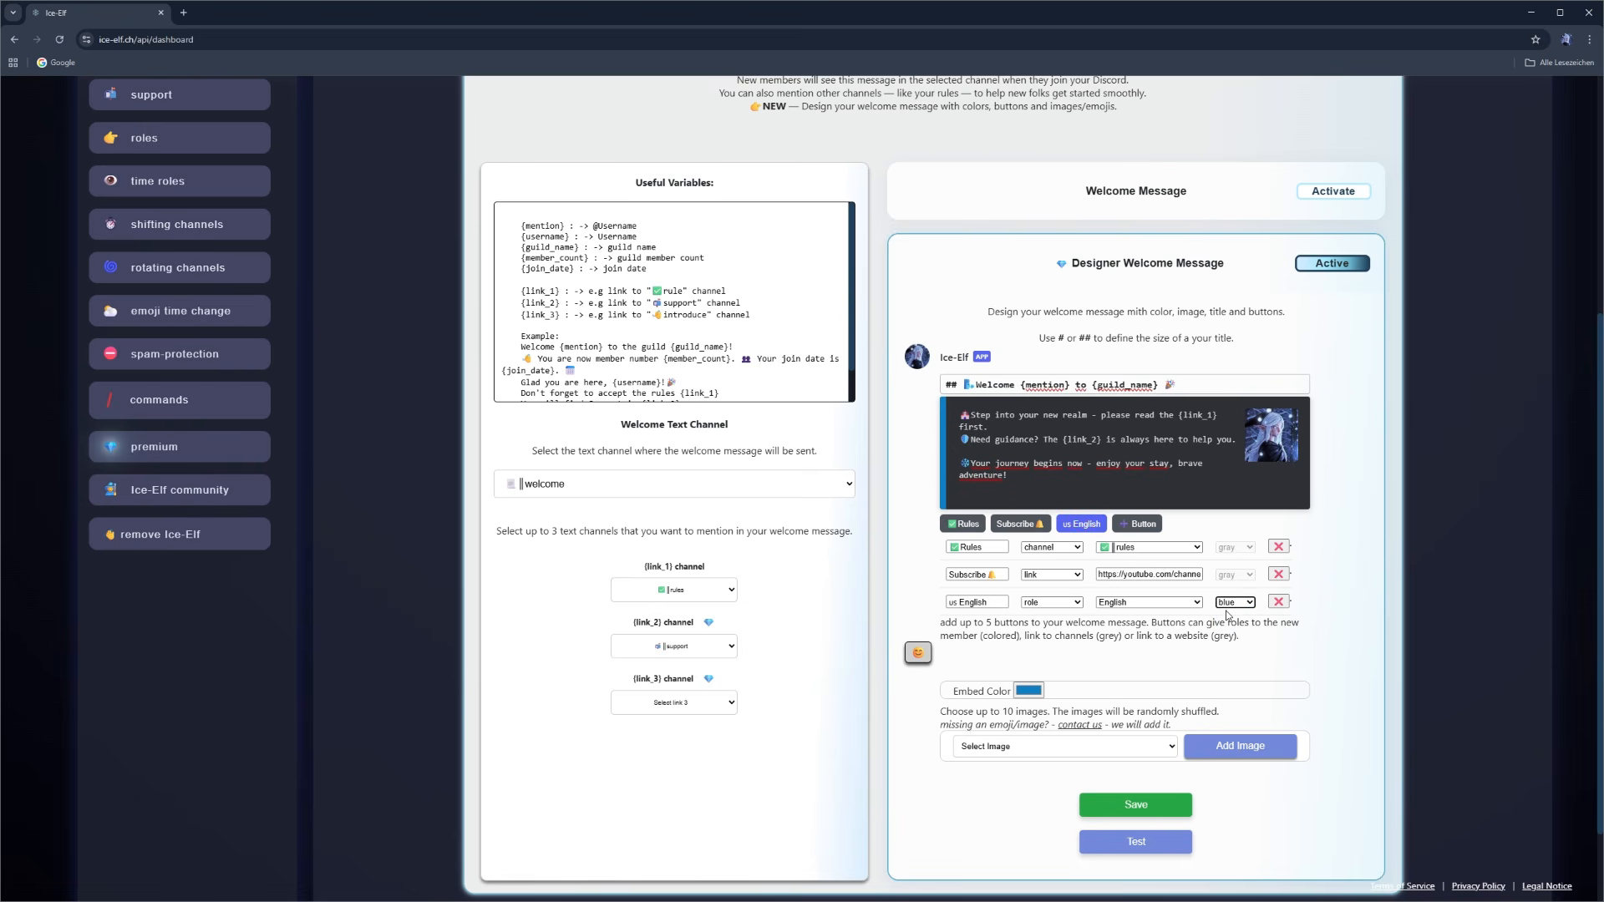
- Add a fourth button for the Games role, name it "Games" with the role's emoji in front, and color it green
{"action": "left_click", "coordinate": [1126, 526]}
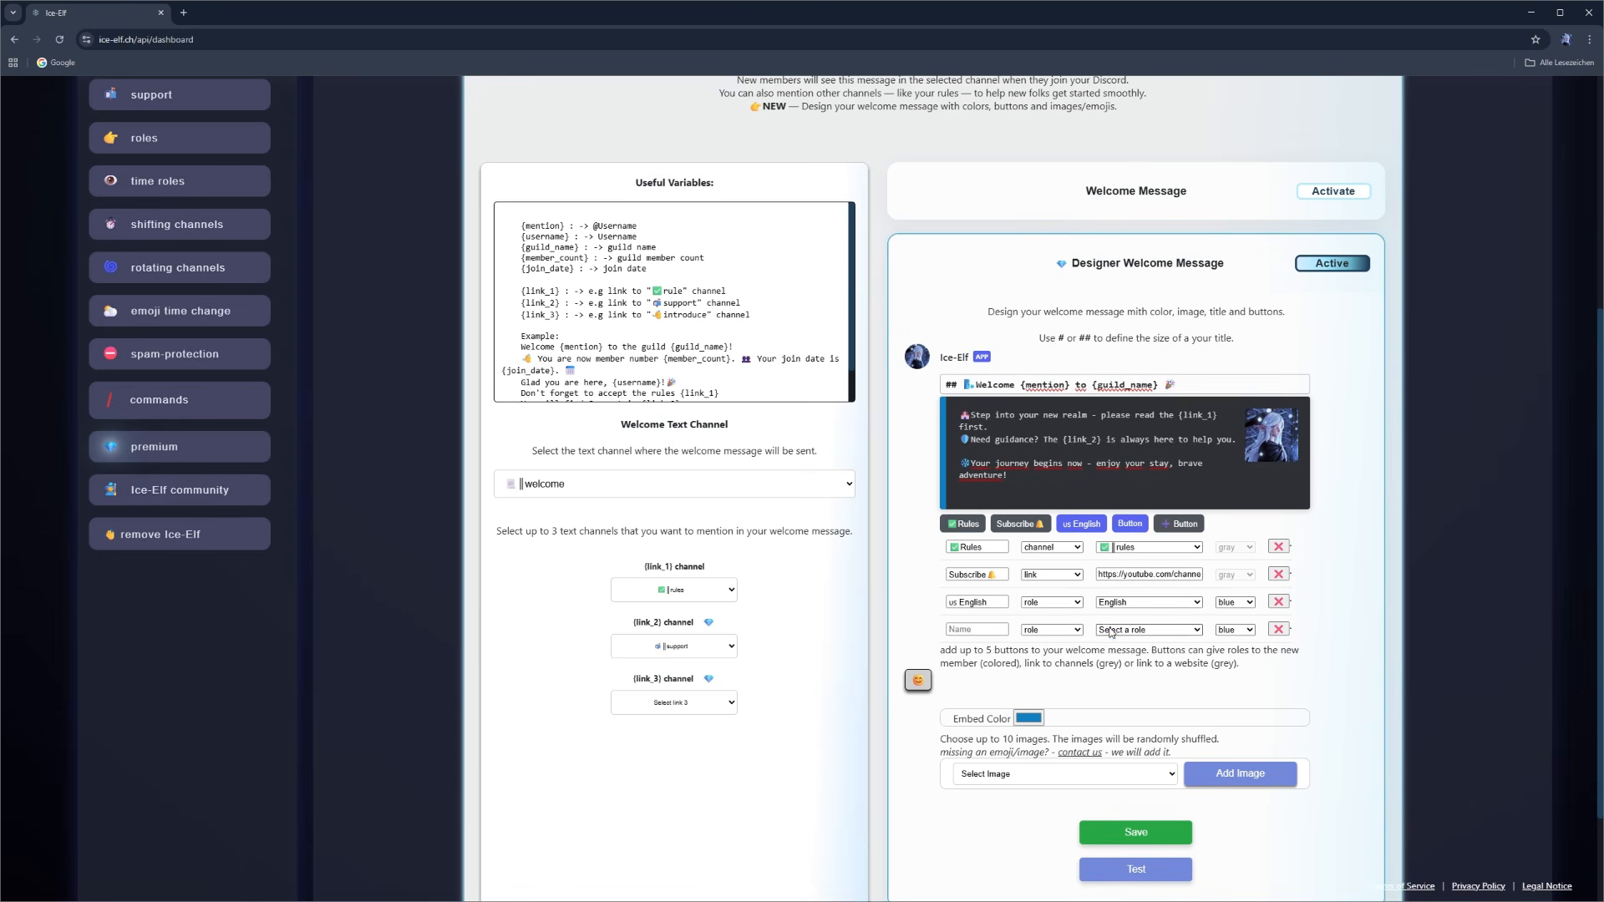
{"action": "left_click", "coordinate": [1150, 631]}
{"action": "left_click", "coordinate": [1146, 676]}
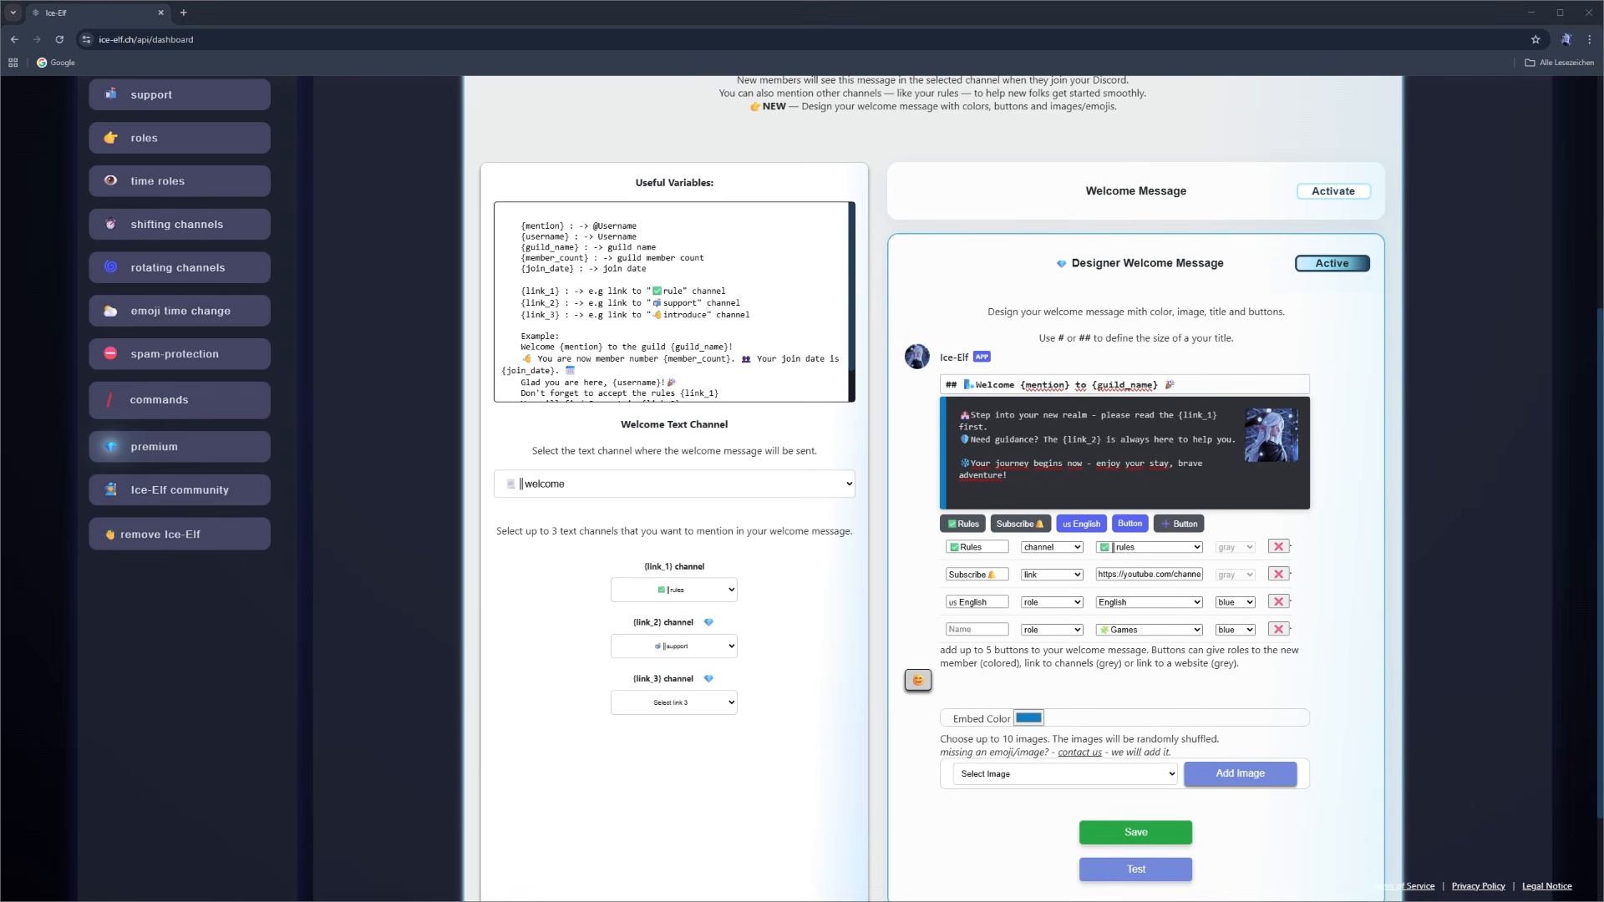
{"action": "left_click", "coordinate": [994, 631]}
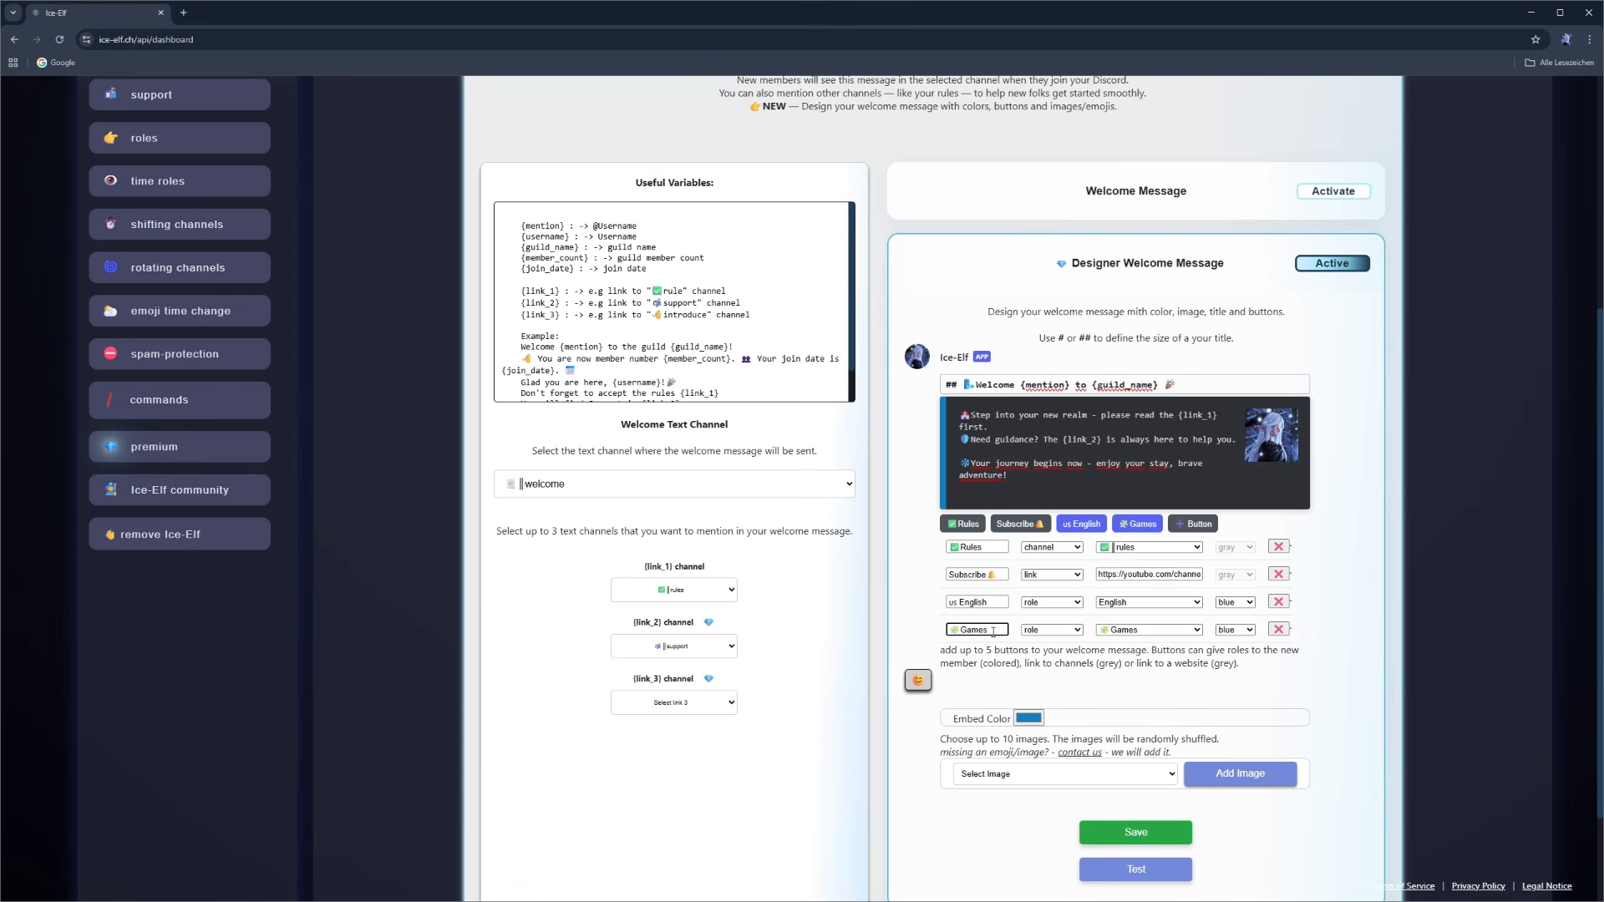
{"action": "left_click", "coordinate": [1230, 633]}
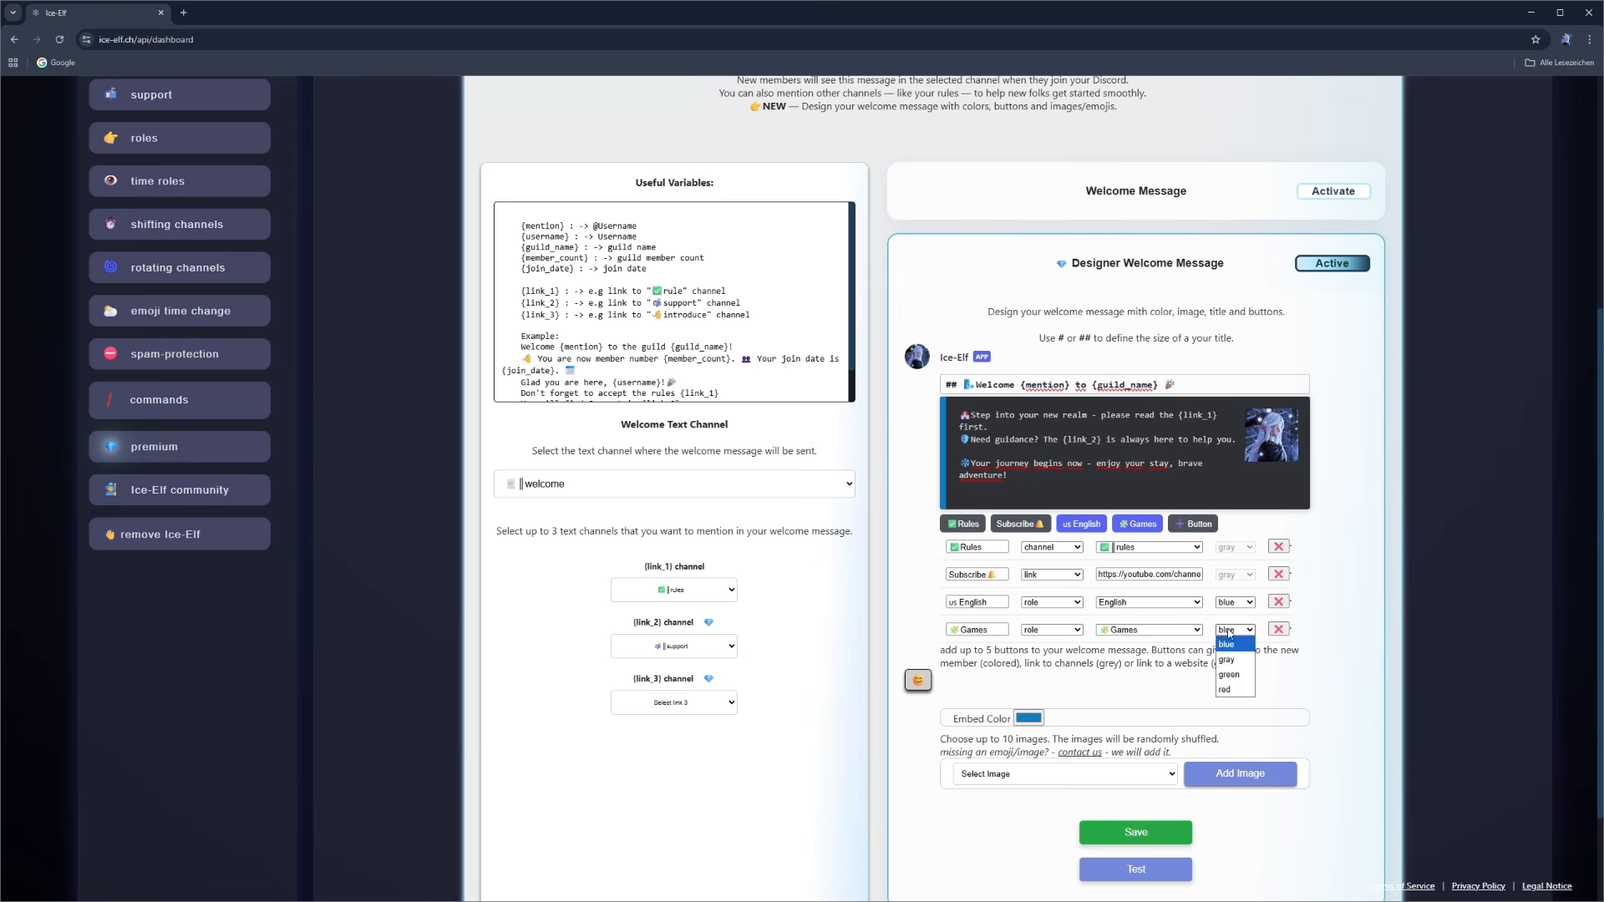
{"action": "left_click", "coordinate": [1234, 676]}
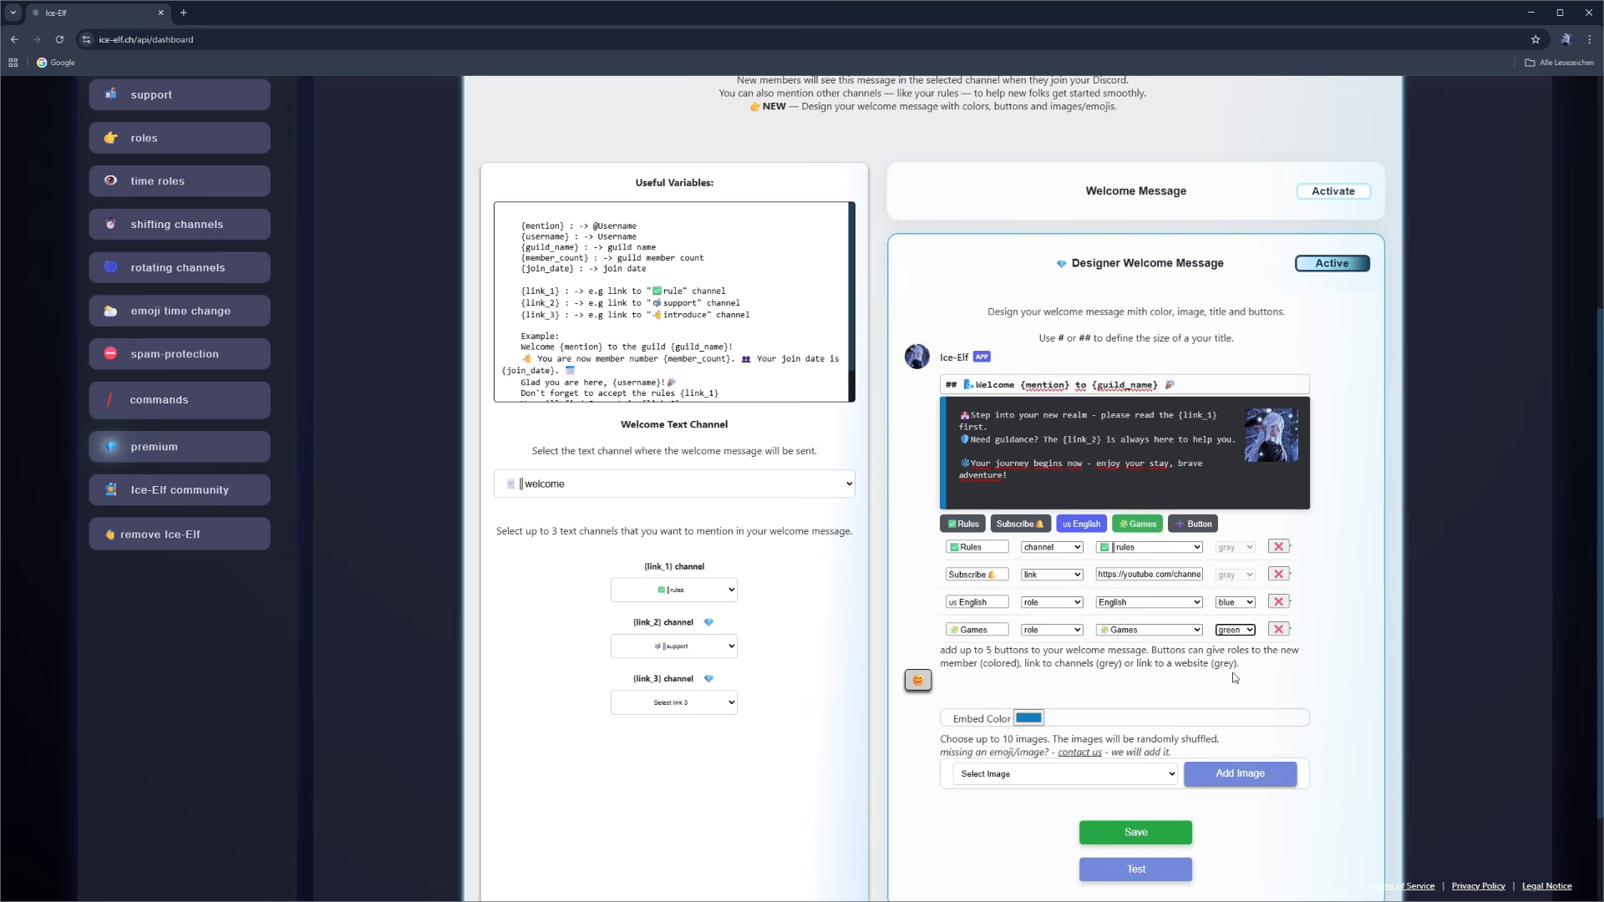
- Try purple shades for the embed color, and set it to blue with RGB 22, 123, 218
{"action": "left_click", "coordinate": [1034, 720]}
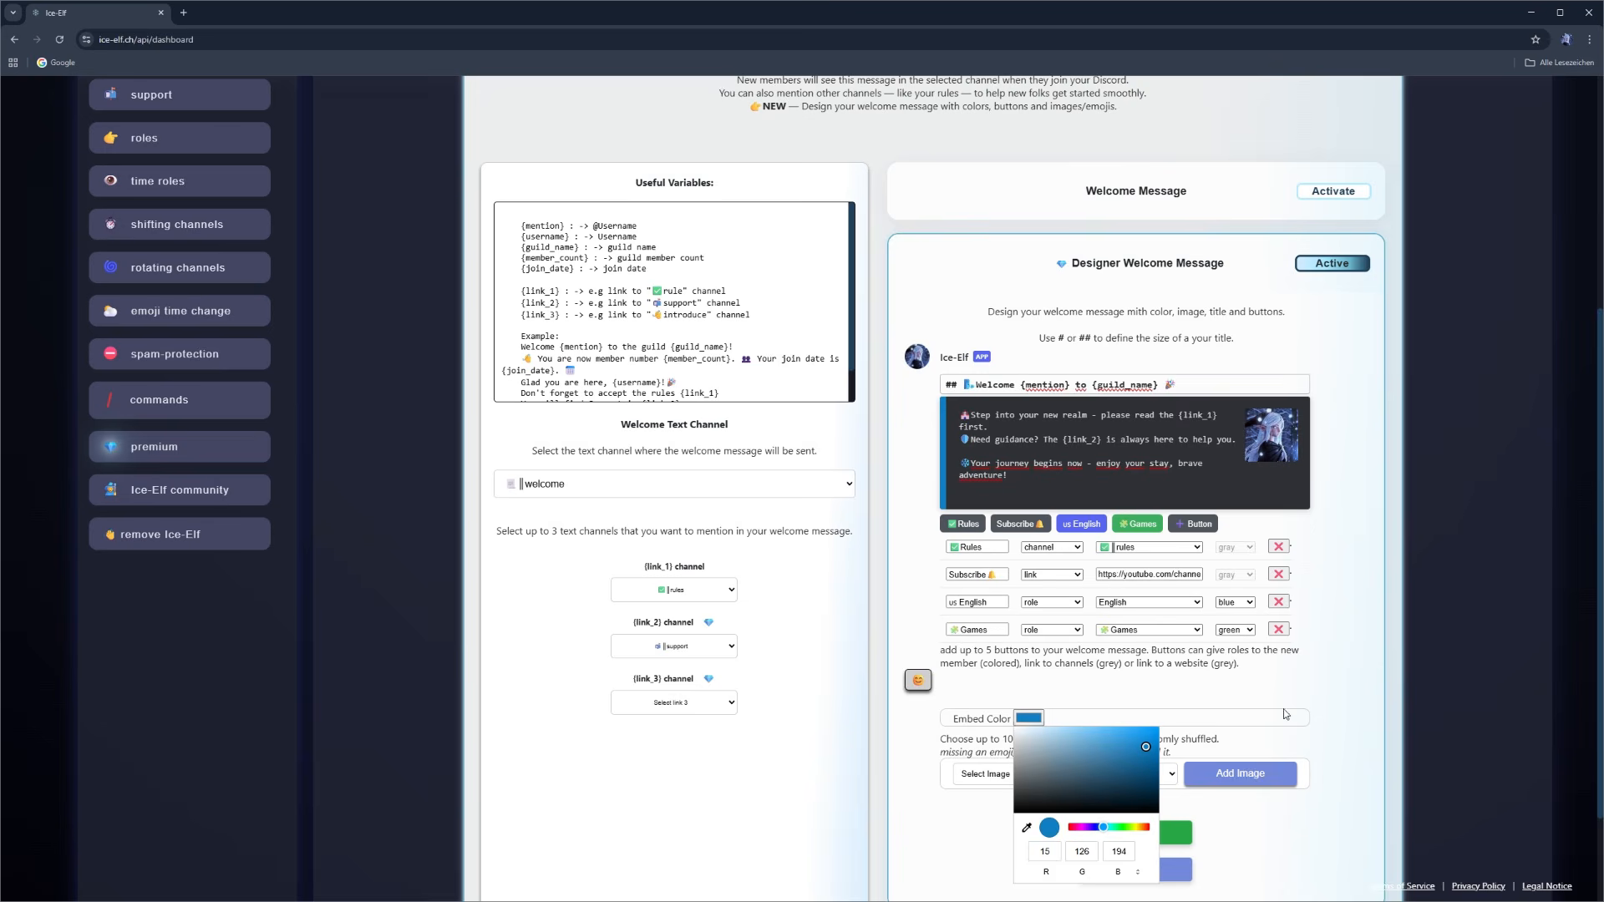
{"action": "scroll", "coordinate": [1036, 719], "scroll_direction": "down", "scroll_amount": 2}
{"action": "left_click", "coordinate": [1037, 590]}
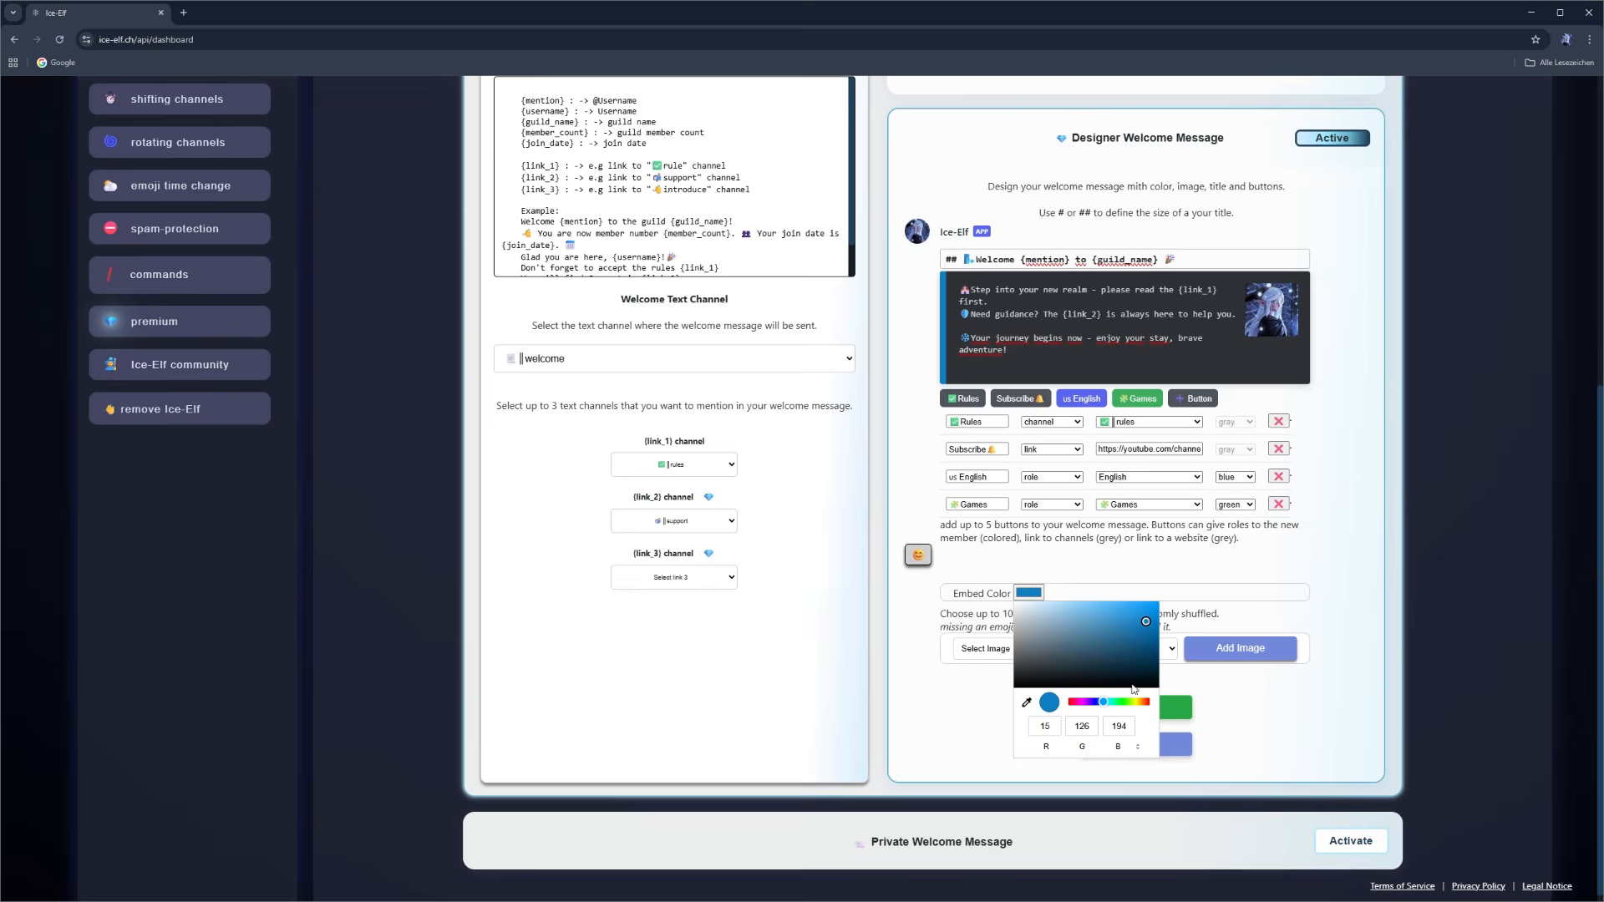
{"action": "left_click", "coordinate": [1089, 703]}
{"action": "left_click", "coordinate": [1141, 620]}
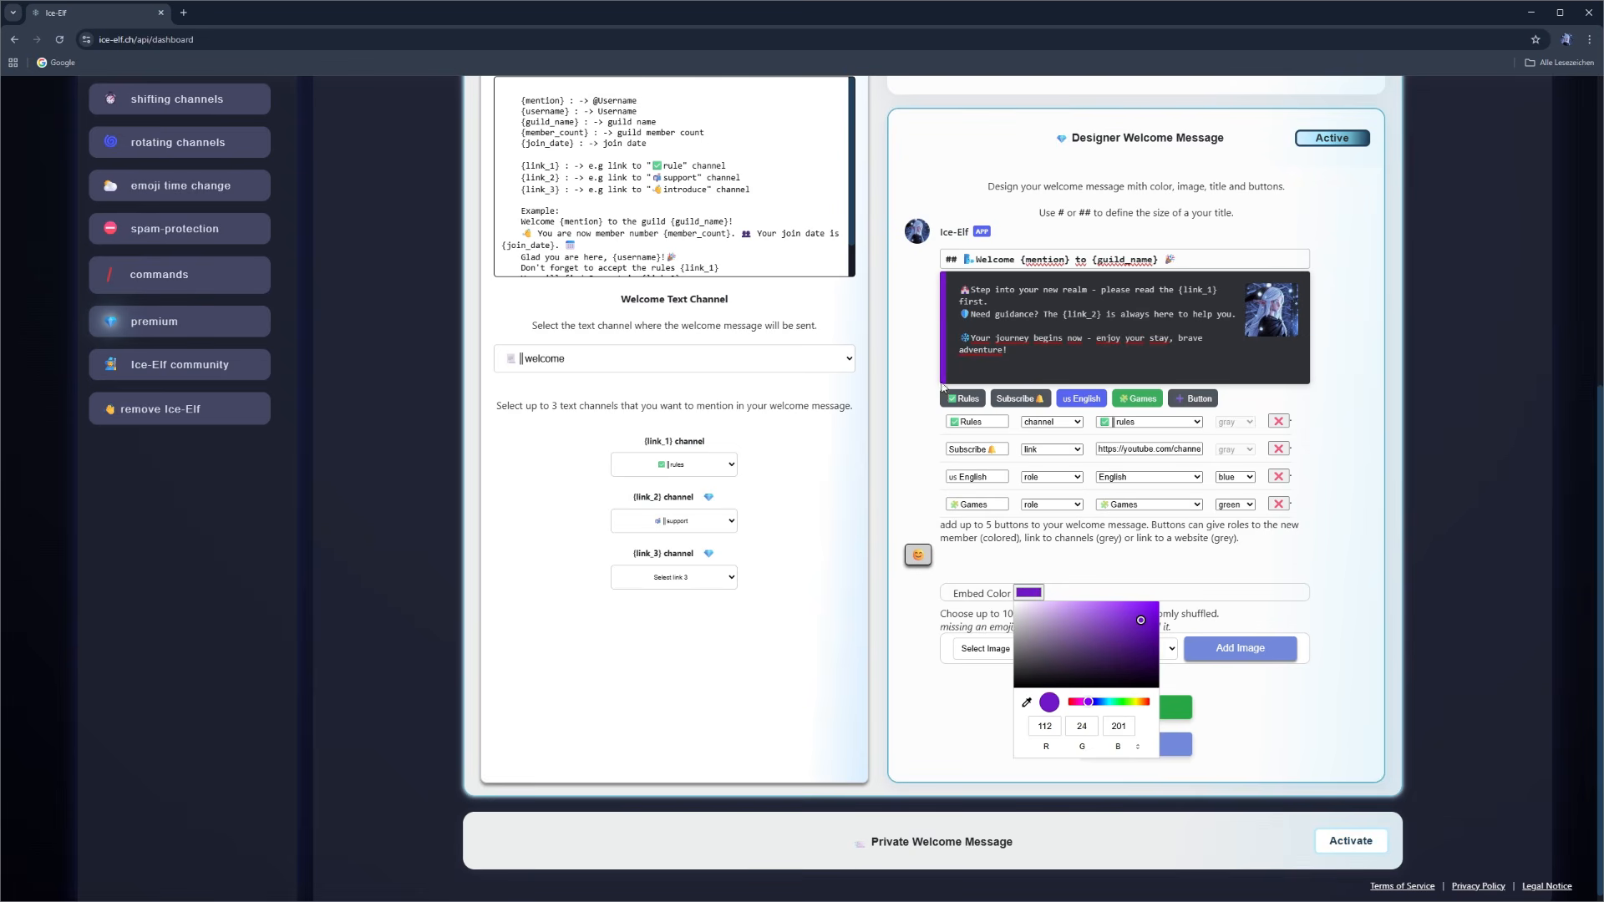
{"action": "left_click_drag", "start_coordinate": [1083, 638], "coordinate": [1105, 628]}
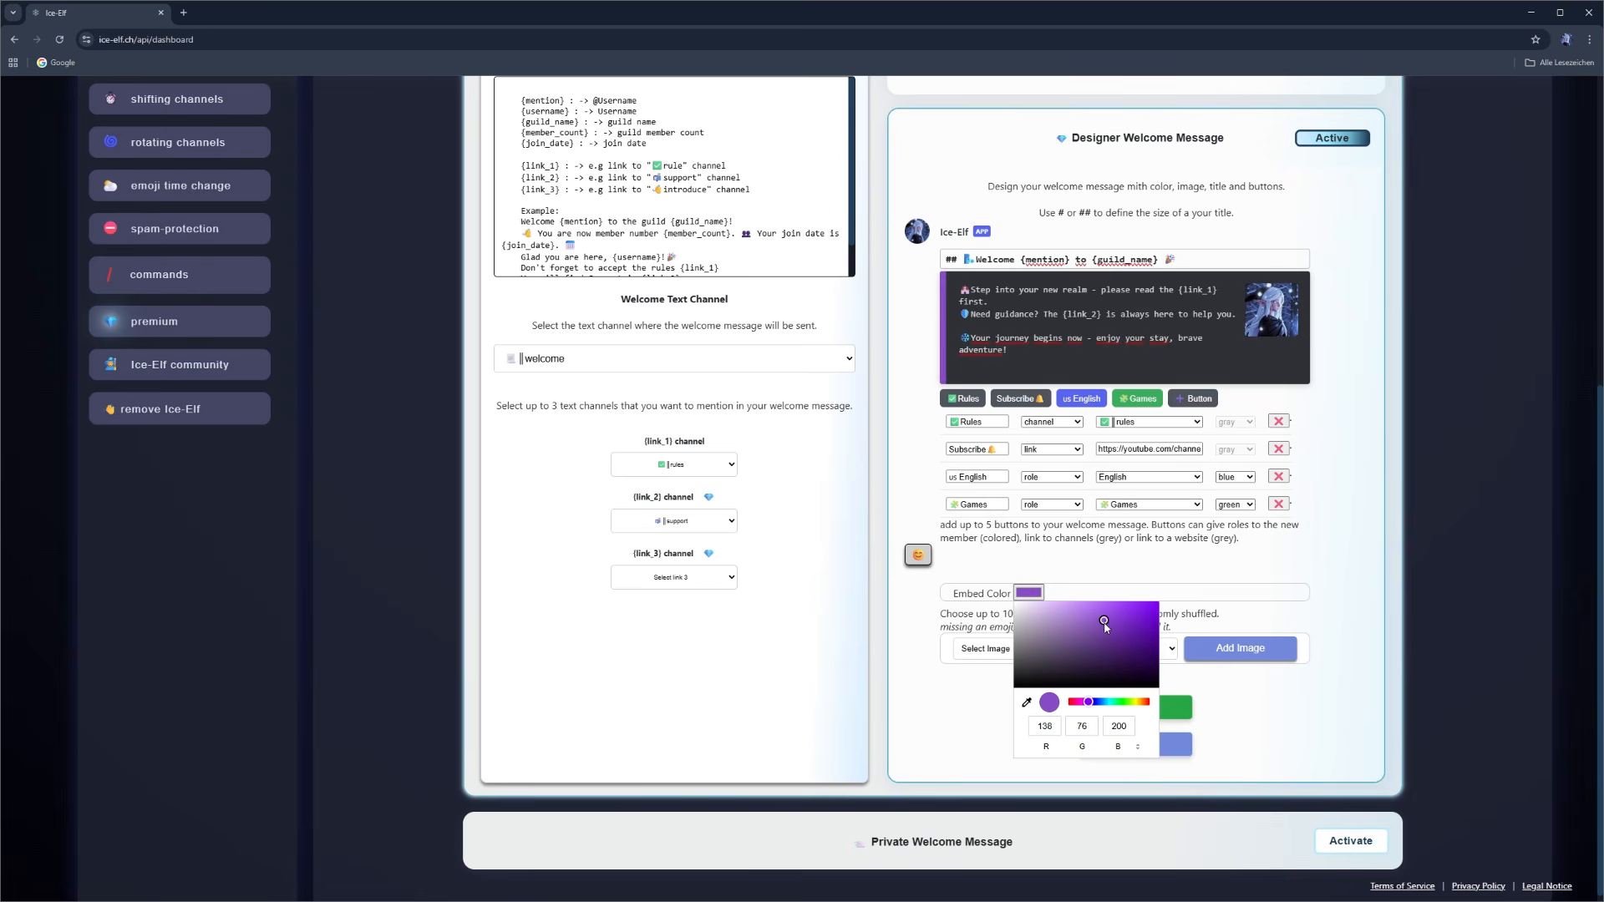
{"action": "left_click", "coordinate": [1102, 703]}
{"action": "left_click", "coordinate": [1130, 634]}
{"action": "left_click", "coordinate": [1147, 620]}
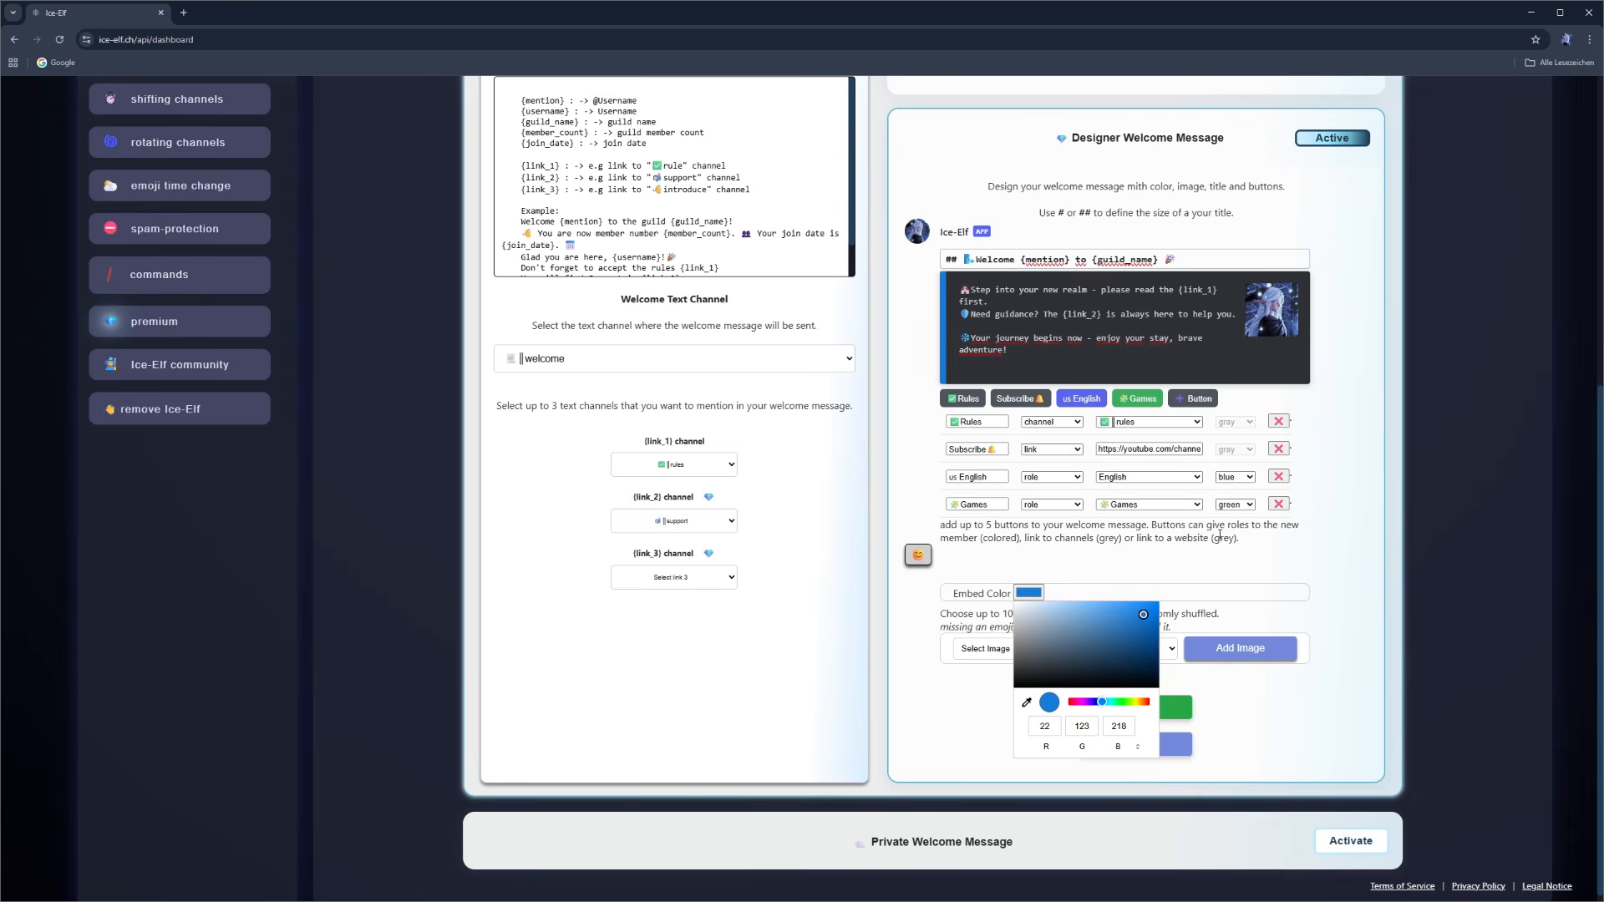
{"action": "left_click", "coordinate": [1055, 595]}
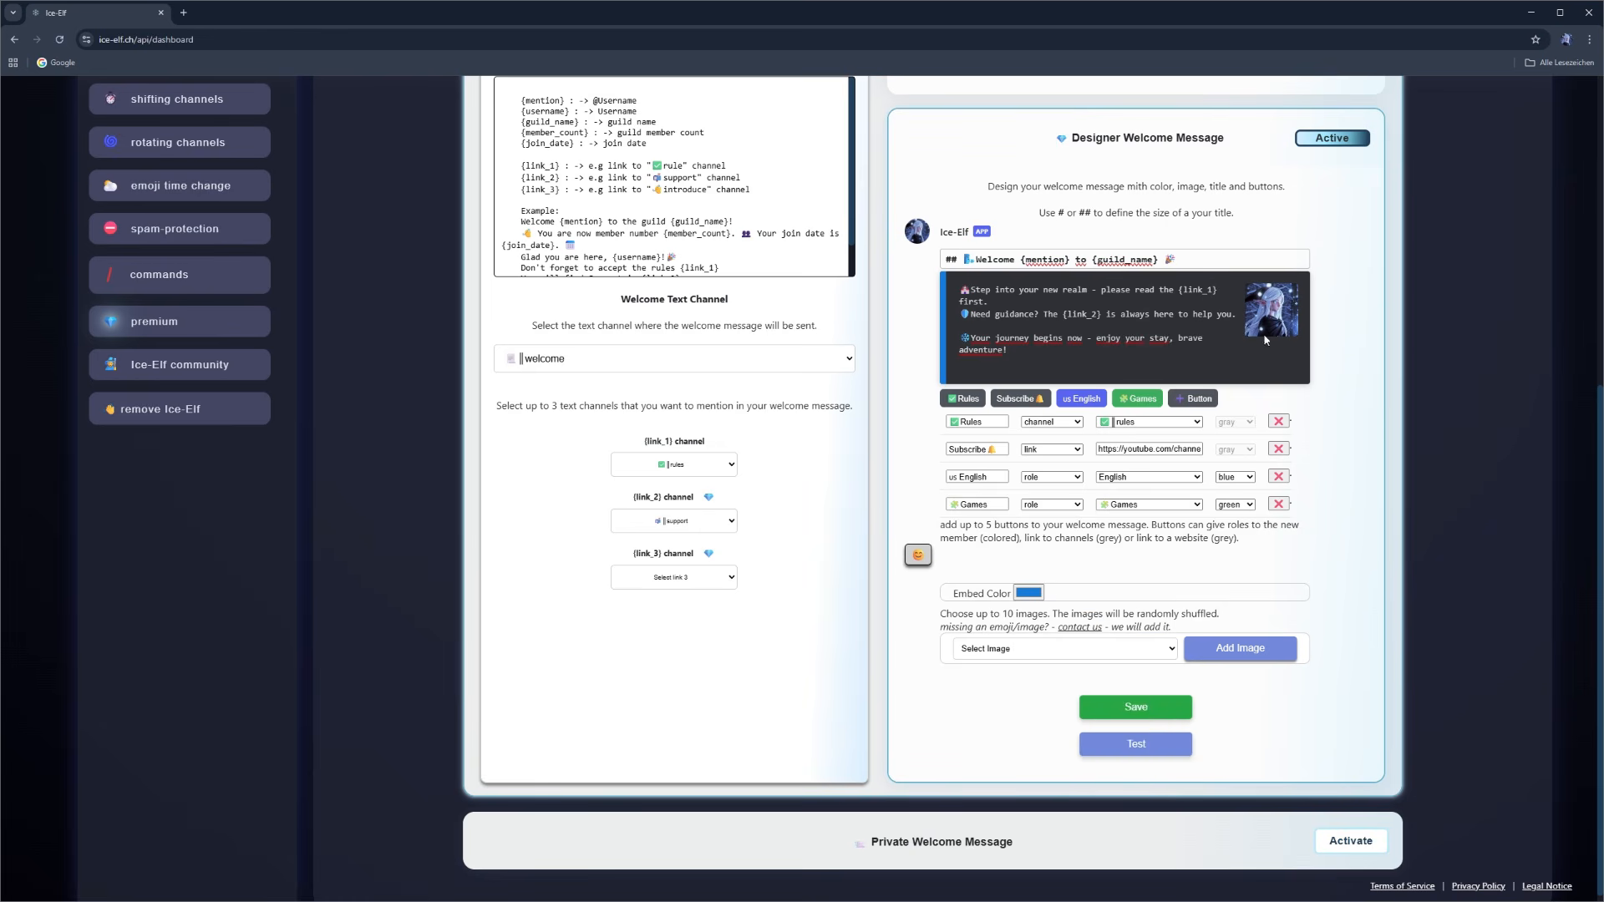
- Preview the Server Icon as the embed image, and add the waving hand emoji to the message's images
{"action": "left_click", "coordinate": [1060, 649]}
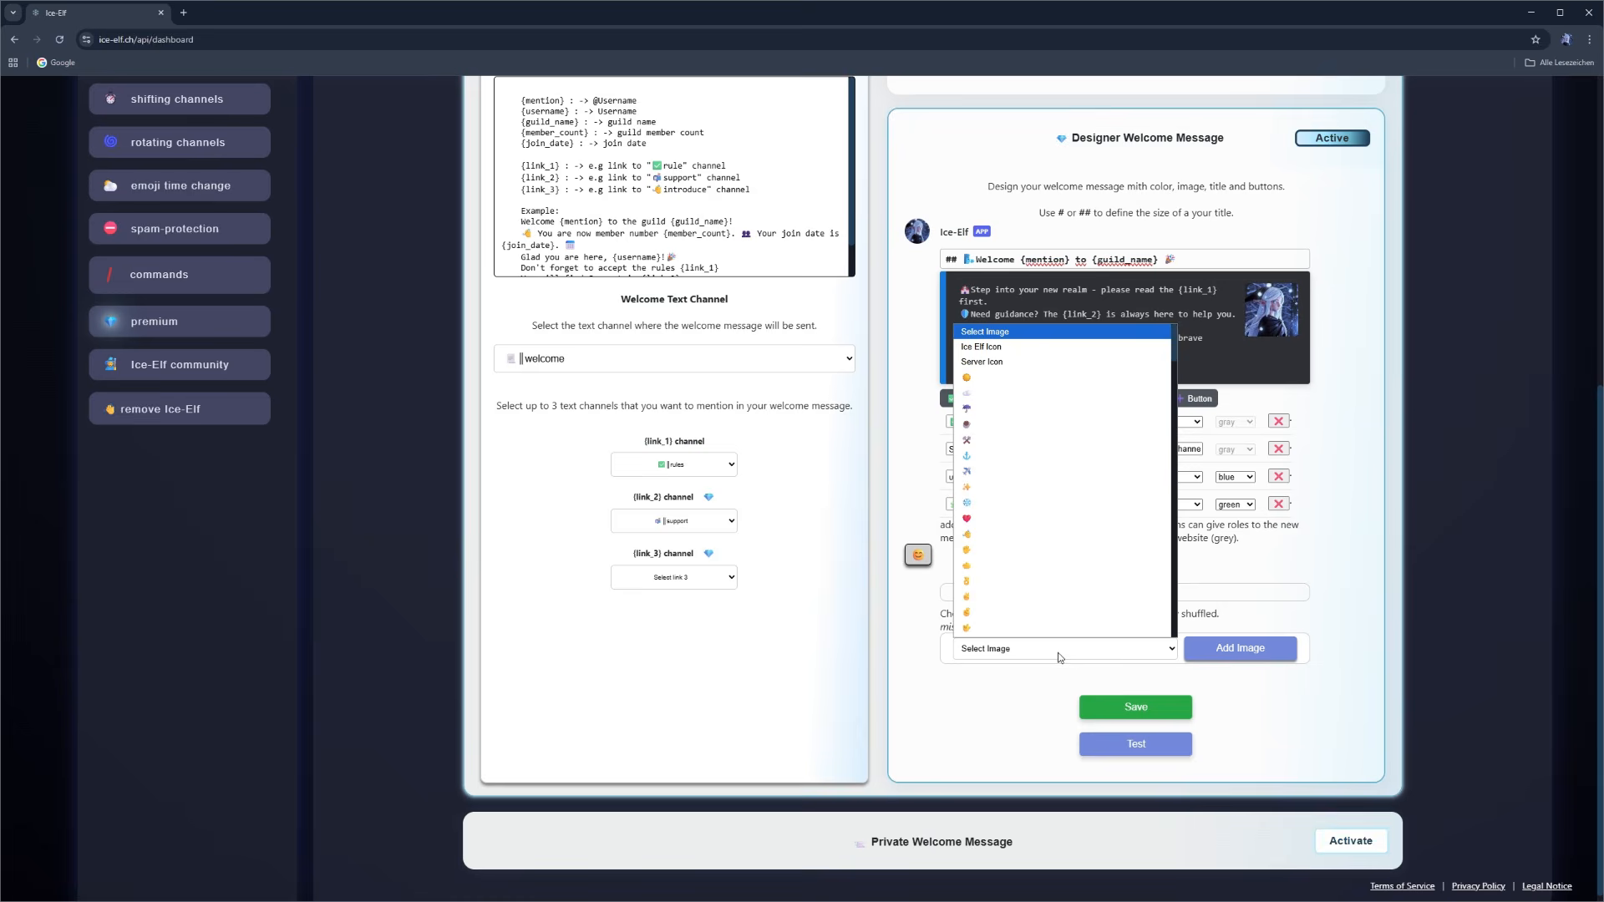
{"action": "left_click", "coordinate": [988, 362]}
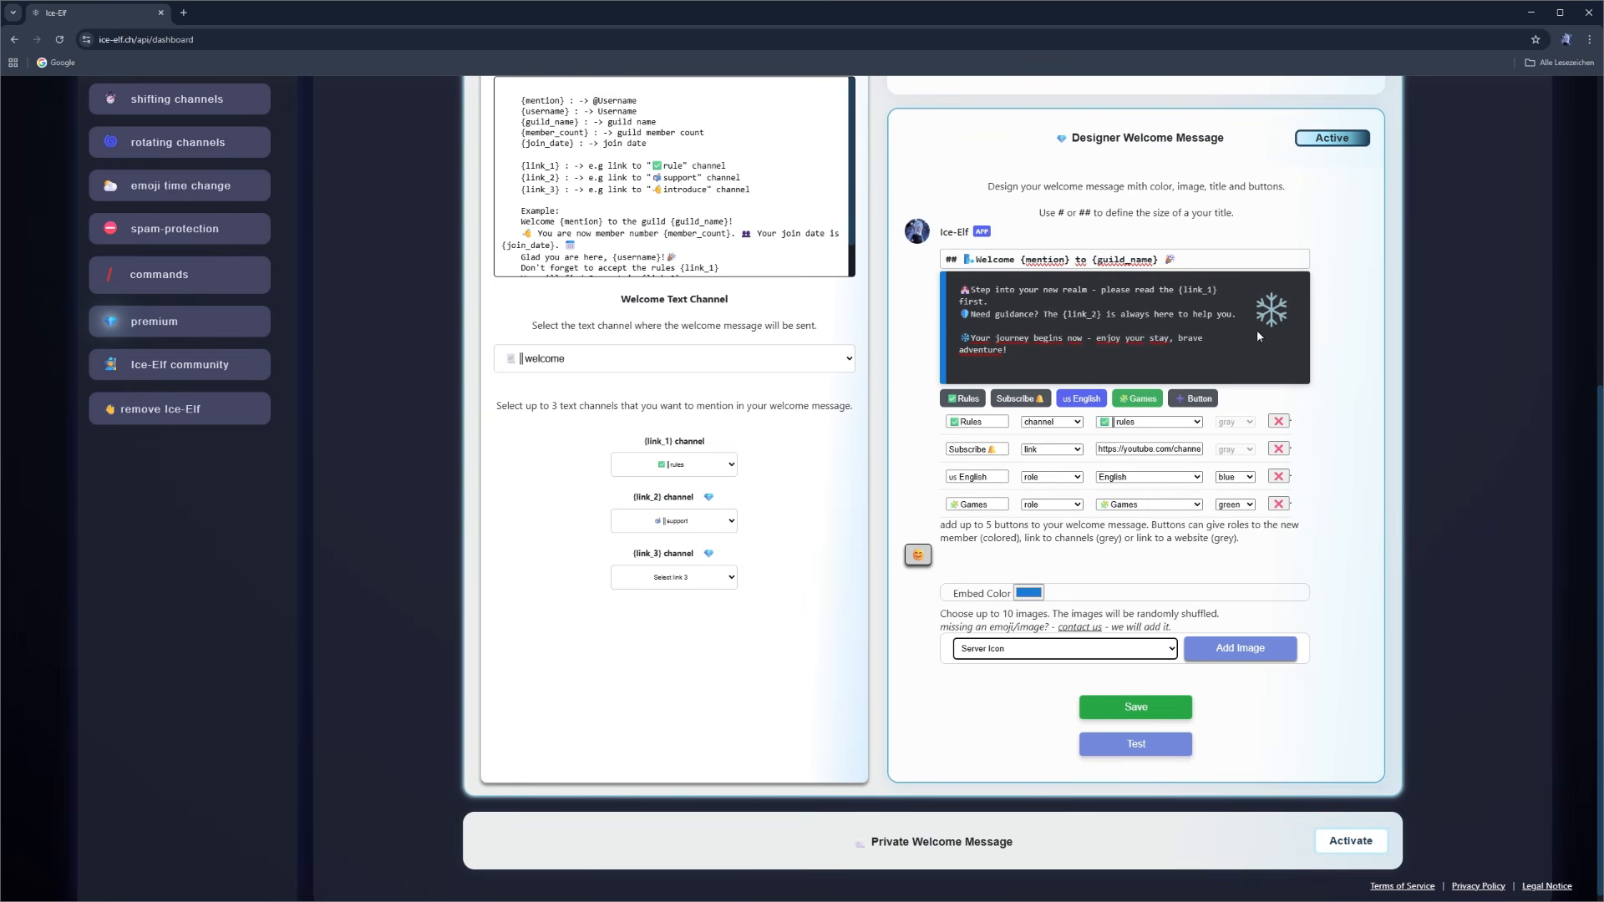
{"action": "left_click", "coordinate": [1123, 650]}
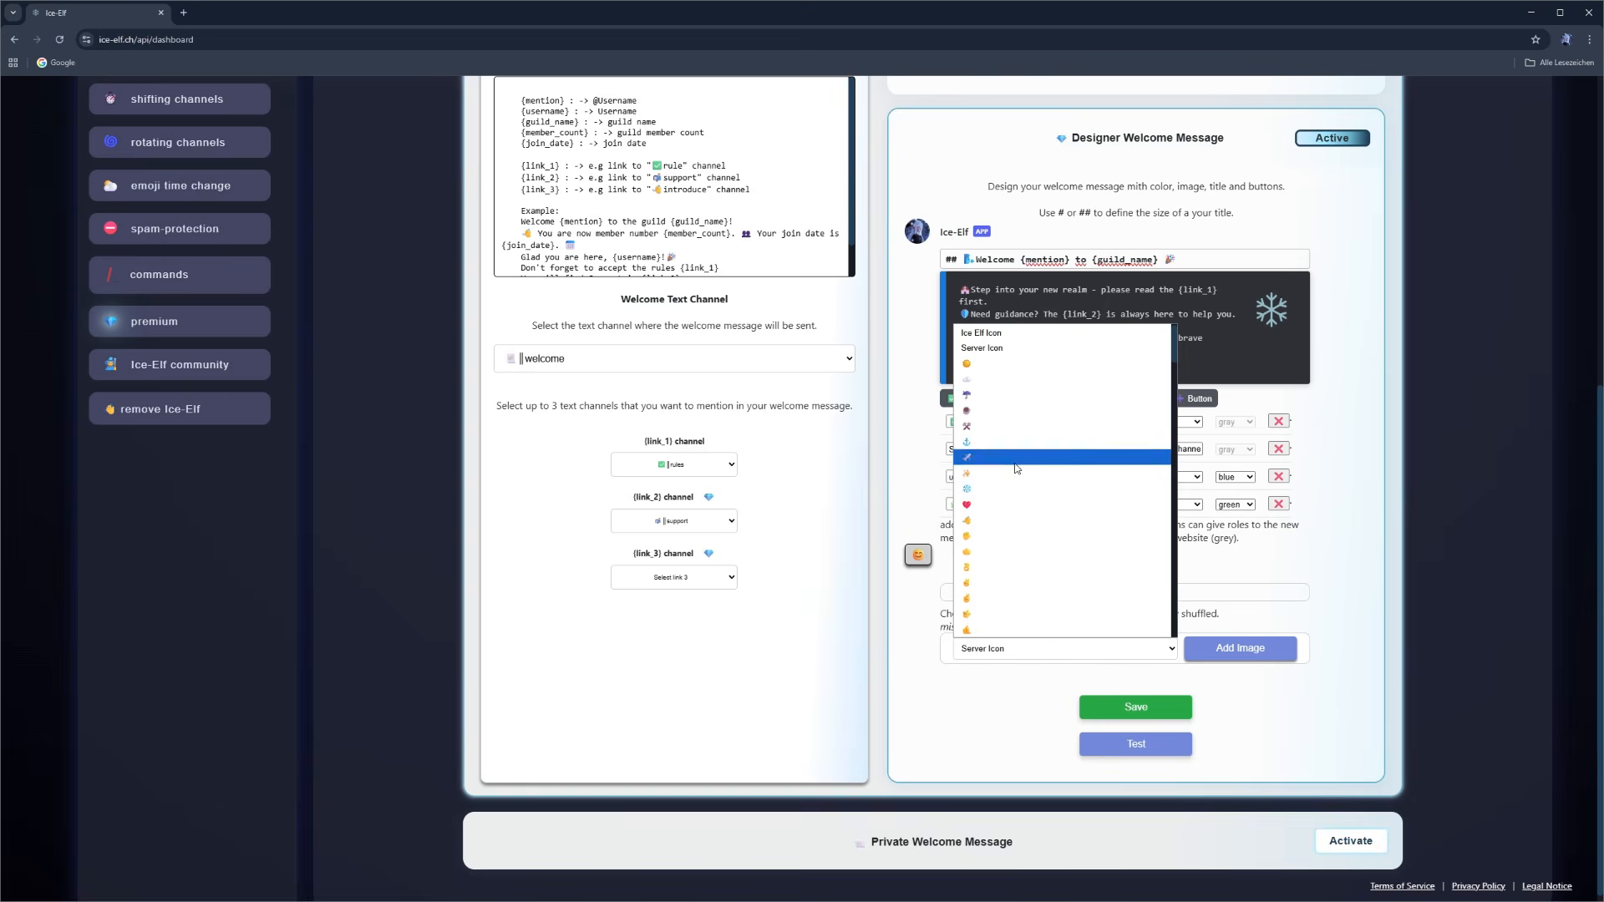
{"action": "left_click", "coordinate": [1001, 520]}
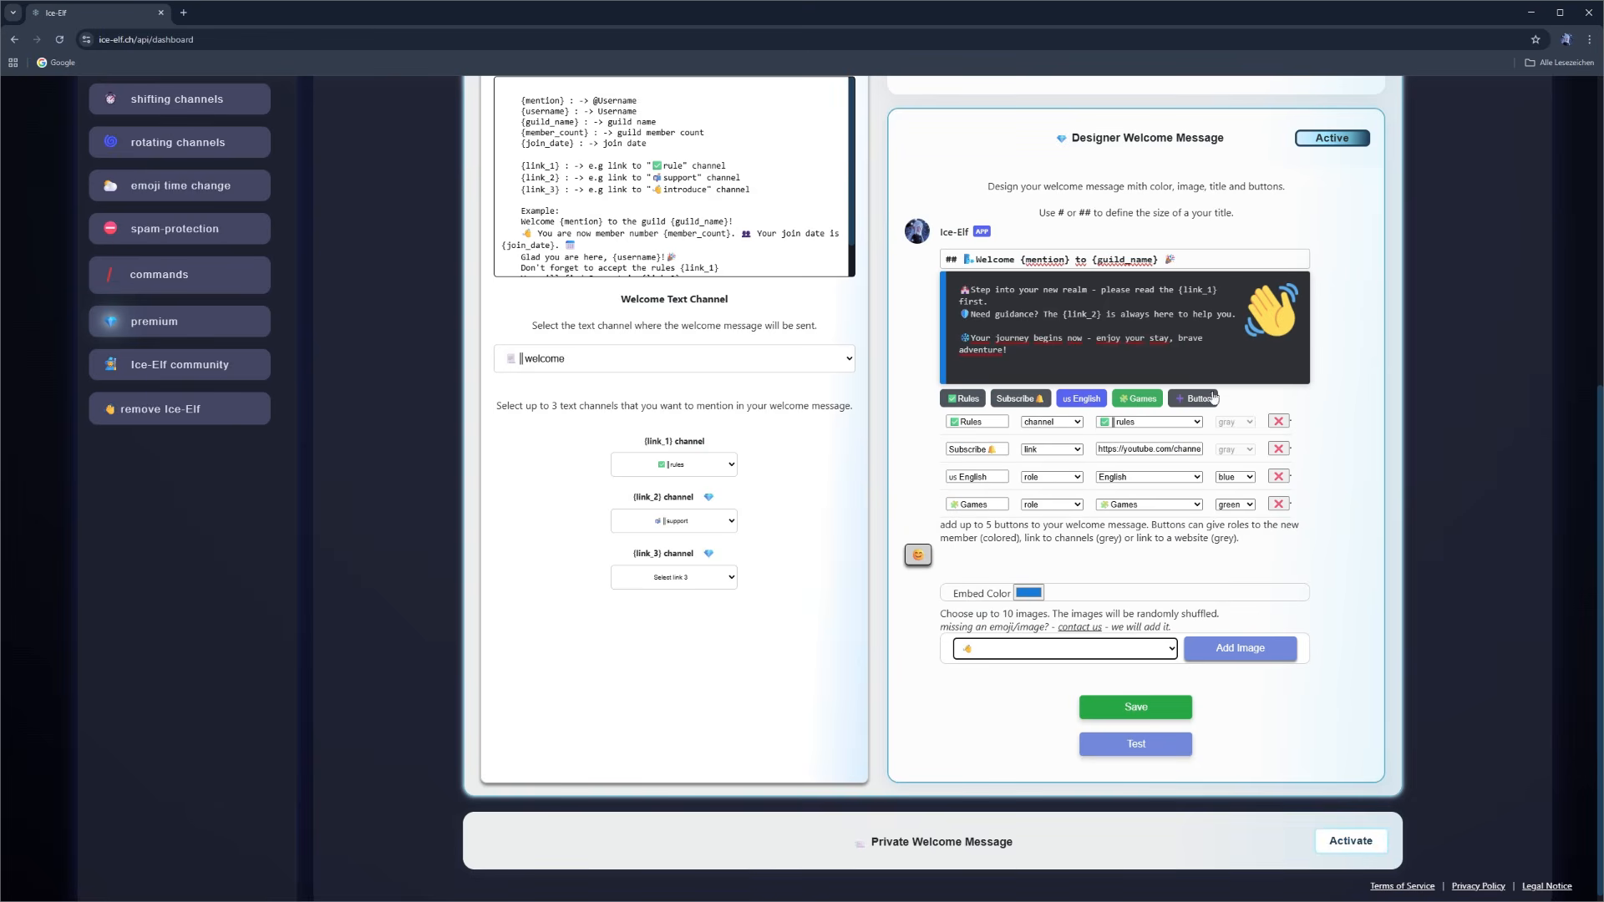
{"action": "left_click", "coordinate": [1241, 649]}
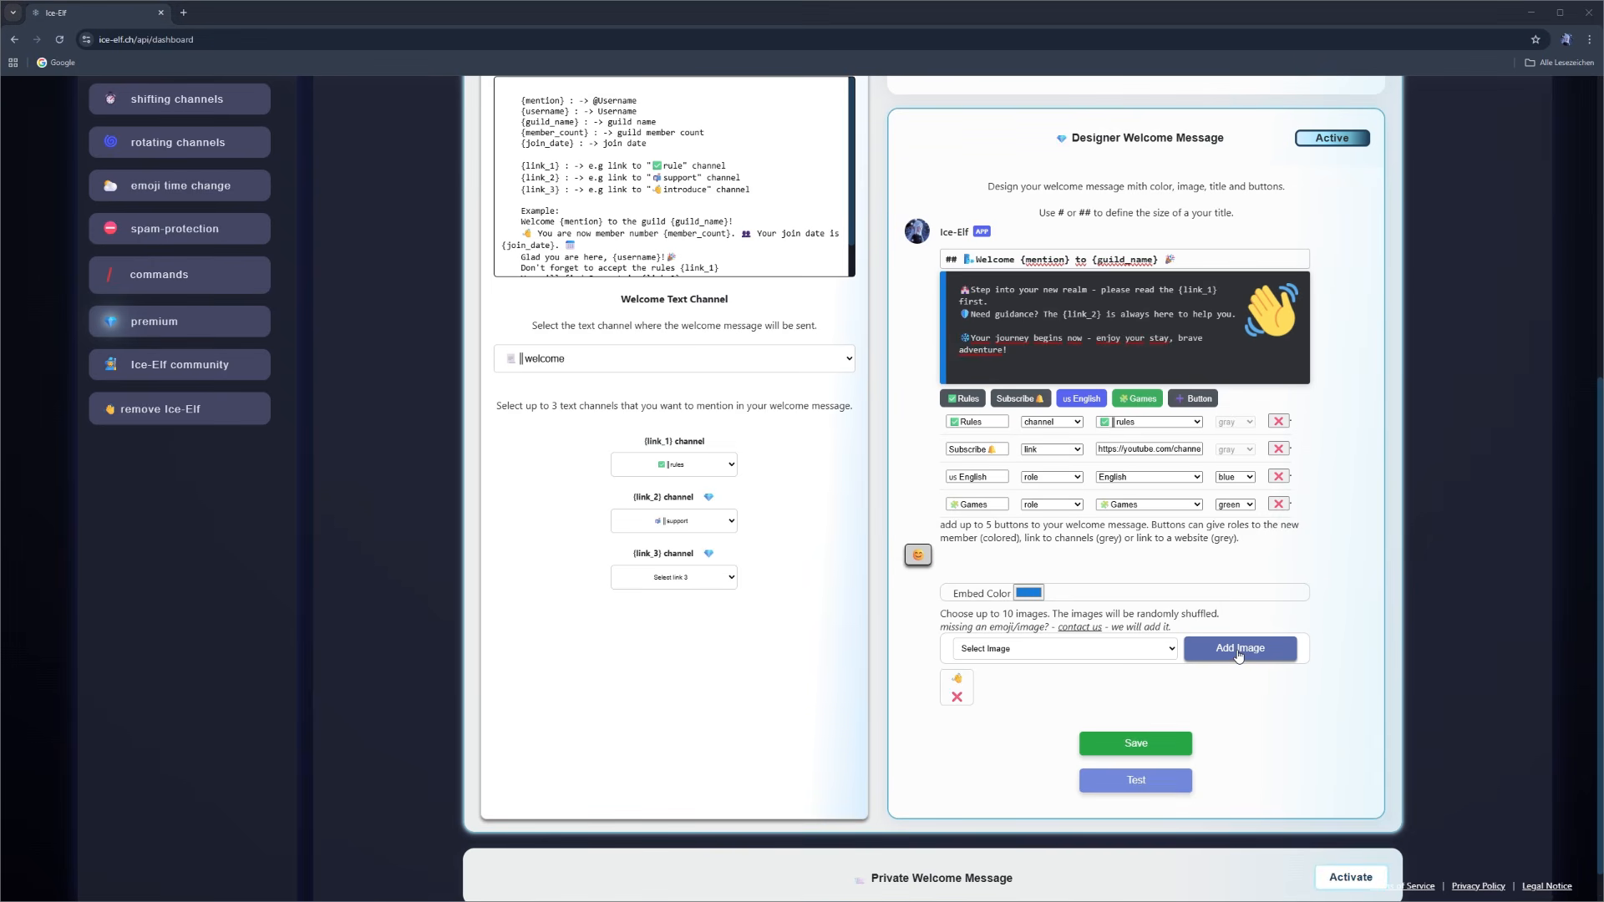
- Add the Ice Elf Icon and the Server Icon to the message's shuffled images
{"action": "left_click", "coordinate": [1078, 649]}
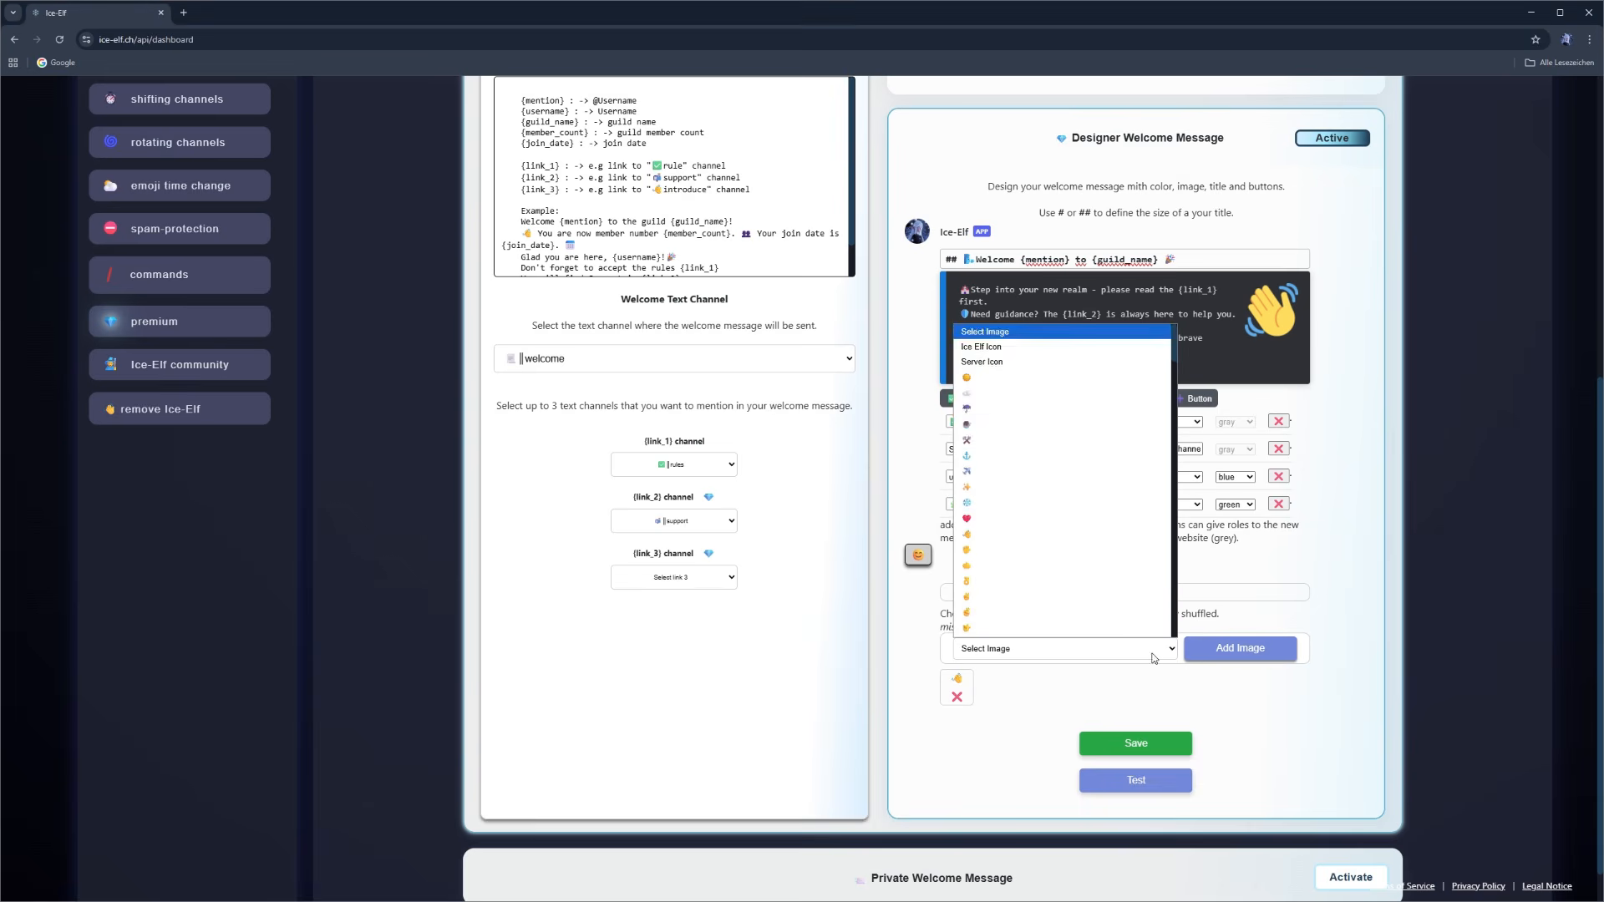
{"action": "left_click", "coordinate": [1012, 338]}
{"action": "left_click", "coordinate": [1228, 660]}
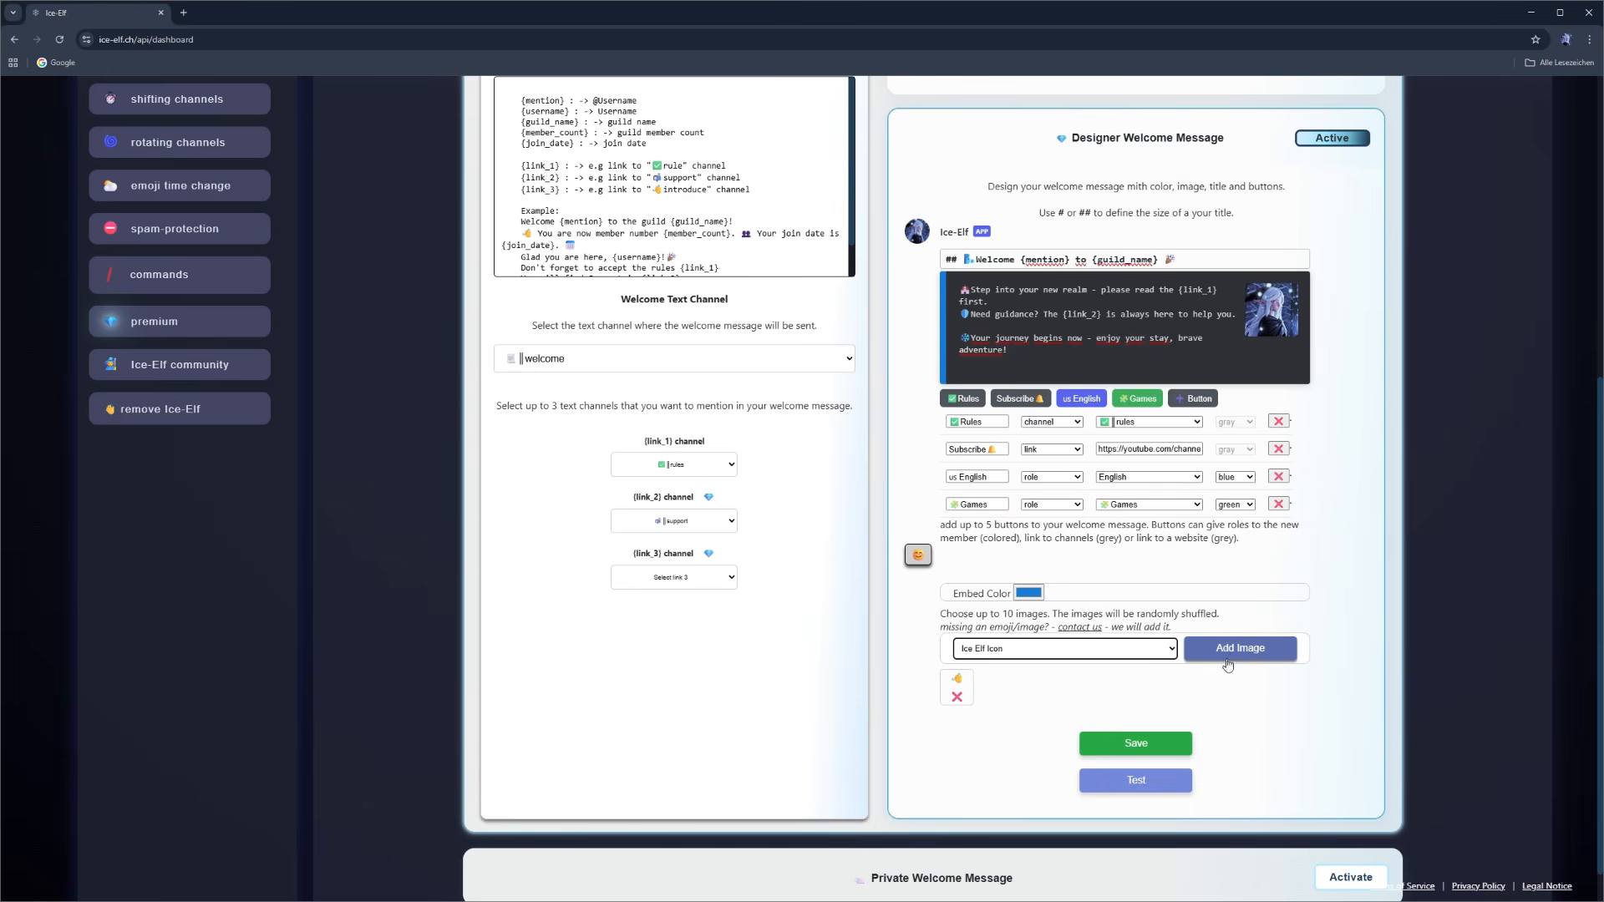
{"action": "left_click", "coordinate": [1143, 651]}
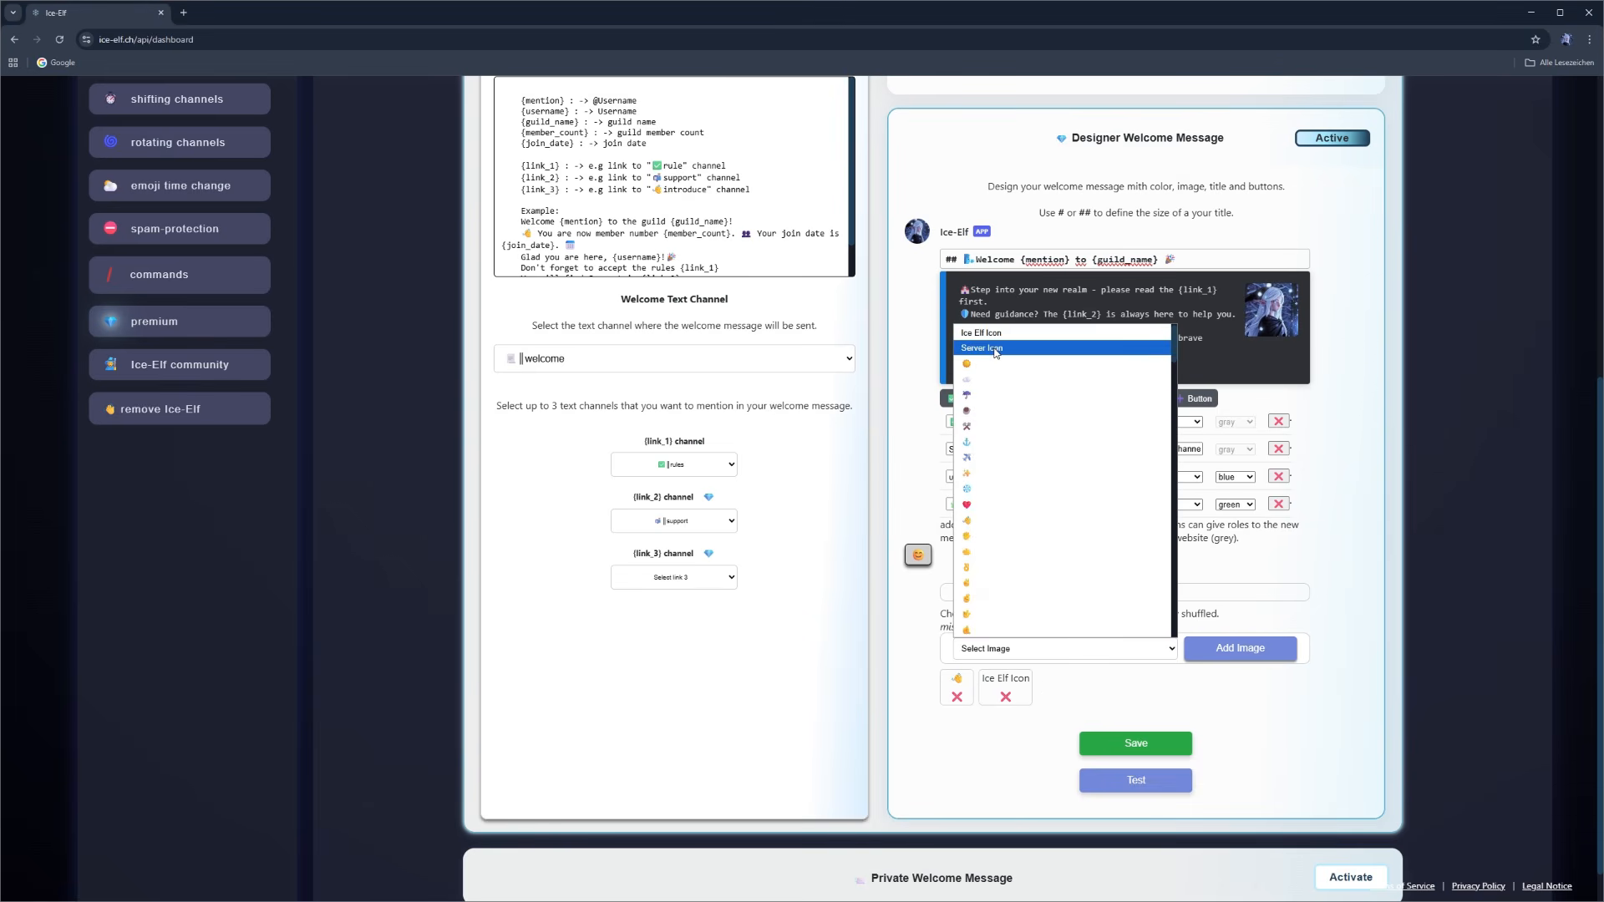
{"action": "left_click", "coordinate": [996, 352]}
{"action": "left_click", "coordinate": [1230, 656]}
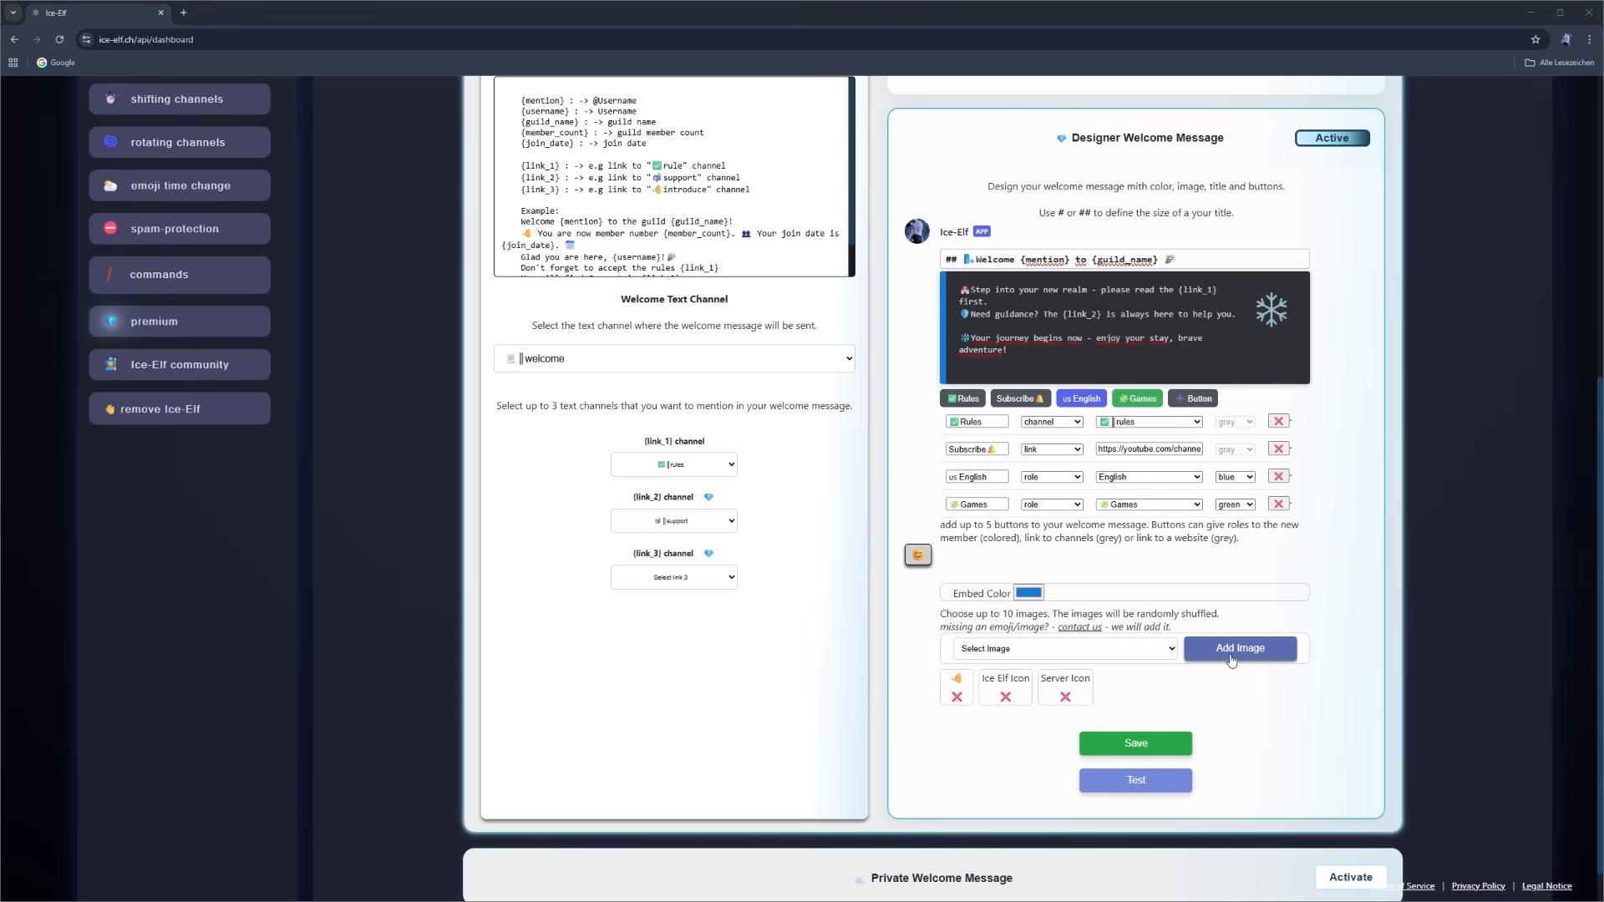
- Add the dizzy star and cold face emojis to the designer welcome message's shuffled images
{"action": "left_click", "coordinate": [1172, 653]}
{"action": "scroll", "coordinate": [1078, 498], "scroll_direction": "down", "scroll_amount": 5}
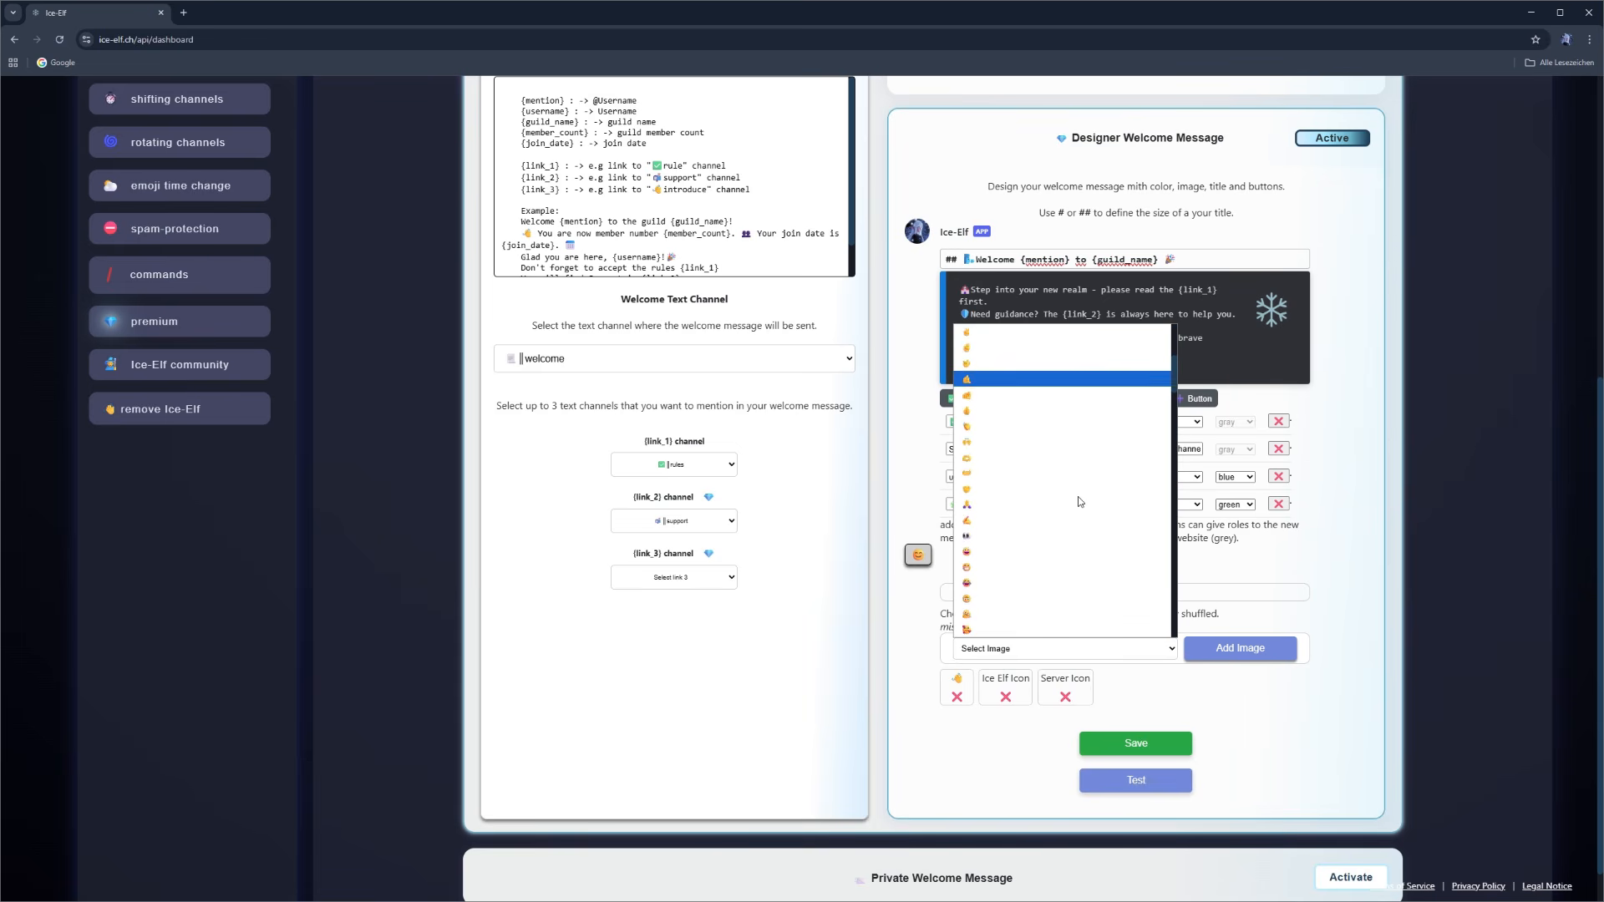
{"action": "left_click", "coordinate": [1078, 630]}
{"action": "left_click", "coordinate": [1250, 654]}
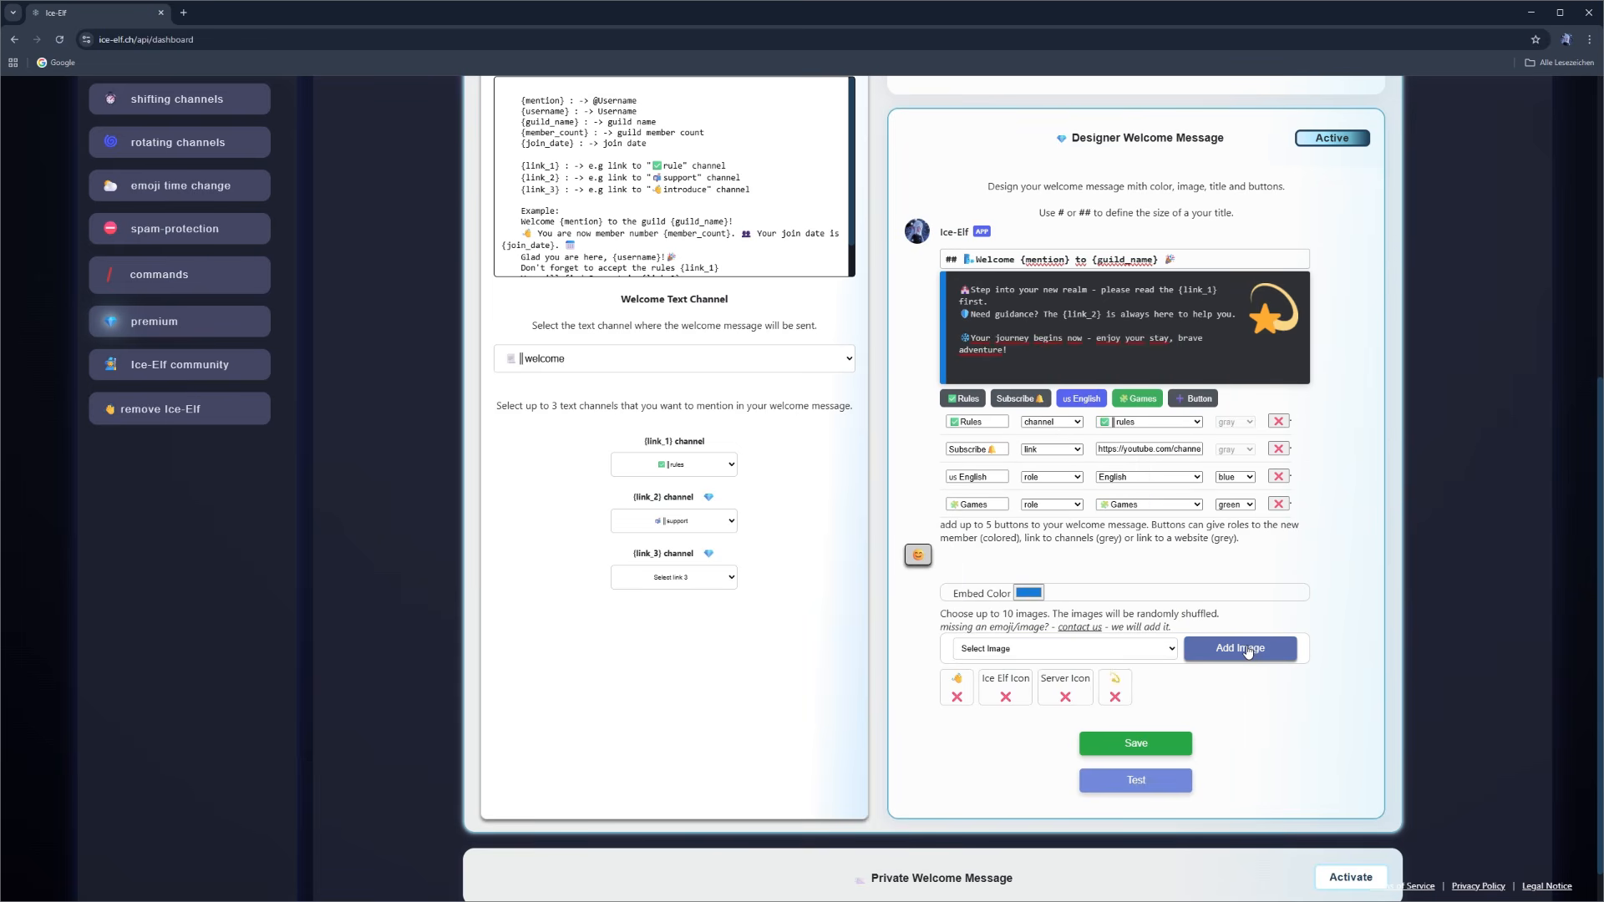
{"action": "left_click", "coordinate": [1157, 651]}
{"action": "scroll", "coordinate": [1053, 511], "scroll_direction": "down", "scroll_amount": 5}
{"action": "left_click", "coordinate": [1059, 505]}
{"action": "left_click", "coordinate": [1241, 648]}
- Add the ice cube and lightning bolt emojis to the designer welcome message's shuffled images
{"action": "left_click", "coordinate": [1157, 651]}
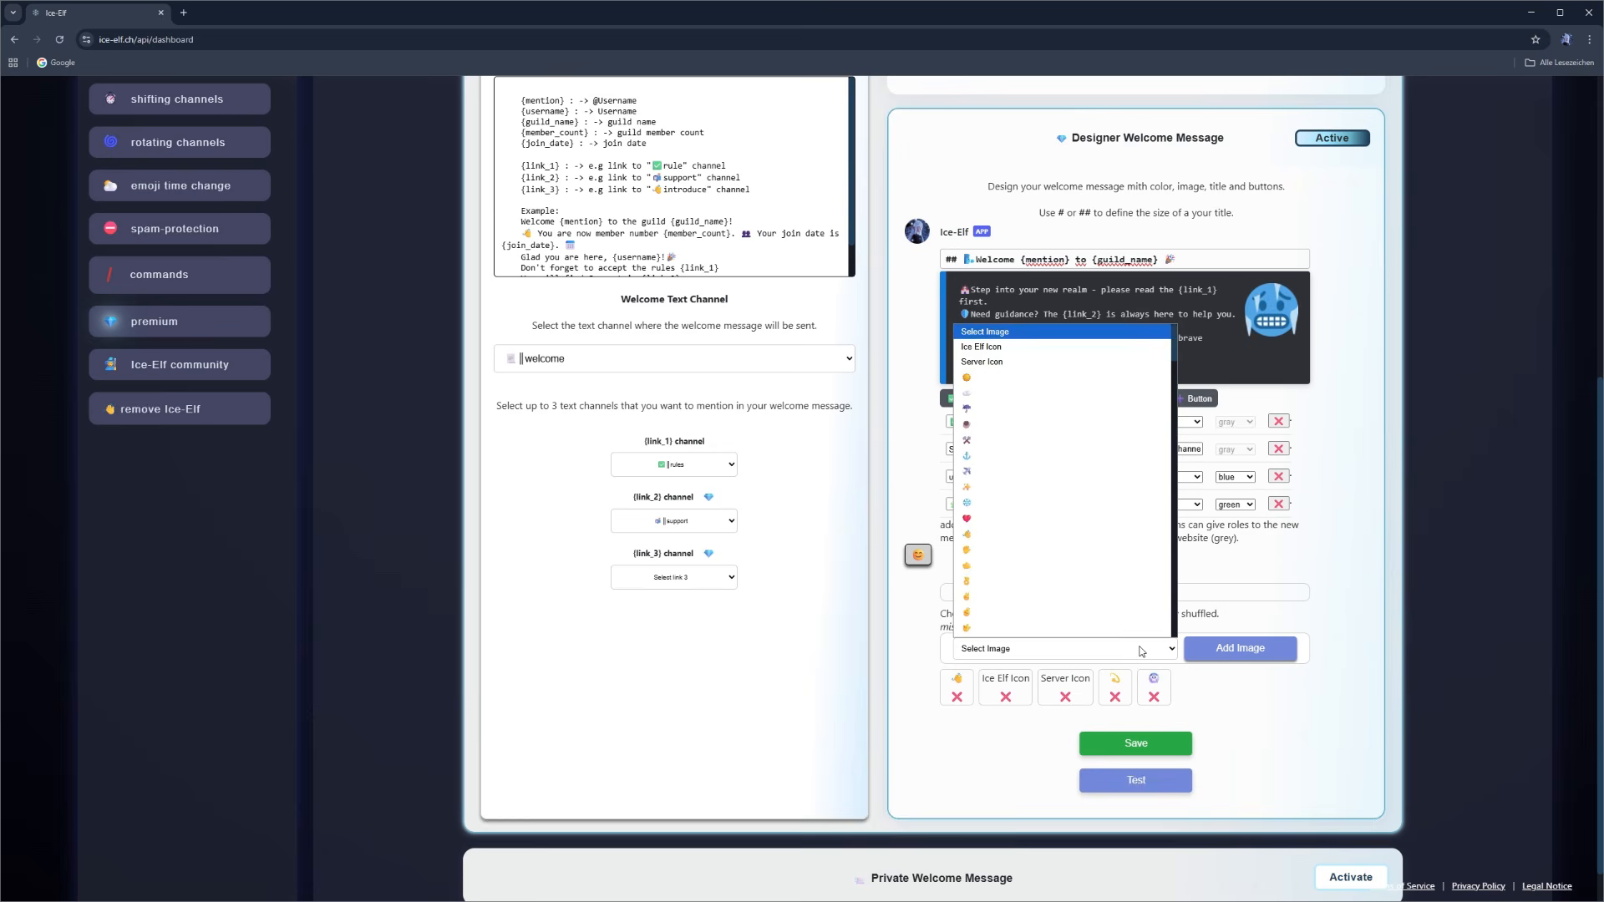
{"action": "scroll", "coordinate": [1040, 552], "scroll_direction": "down", "scroll_amount": 5}
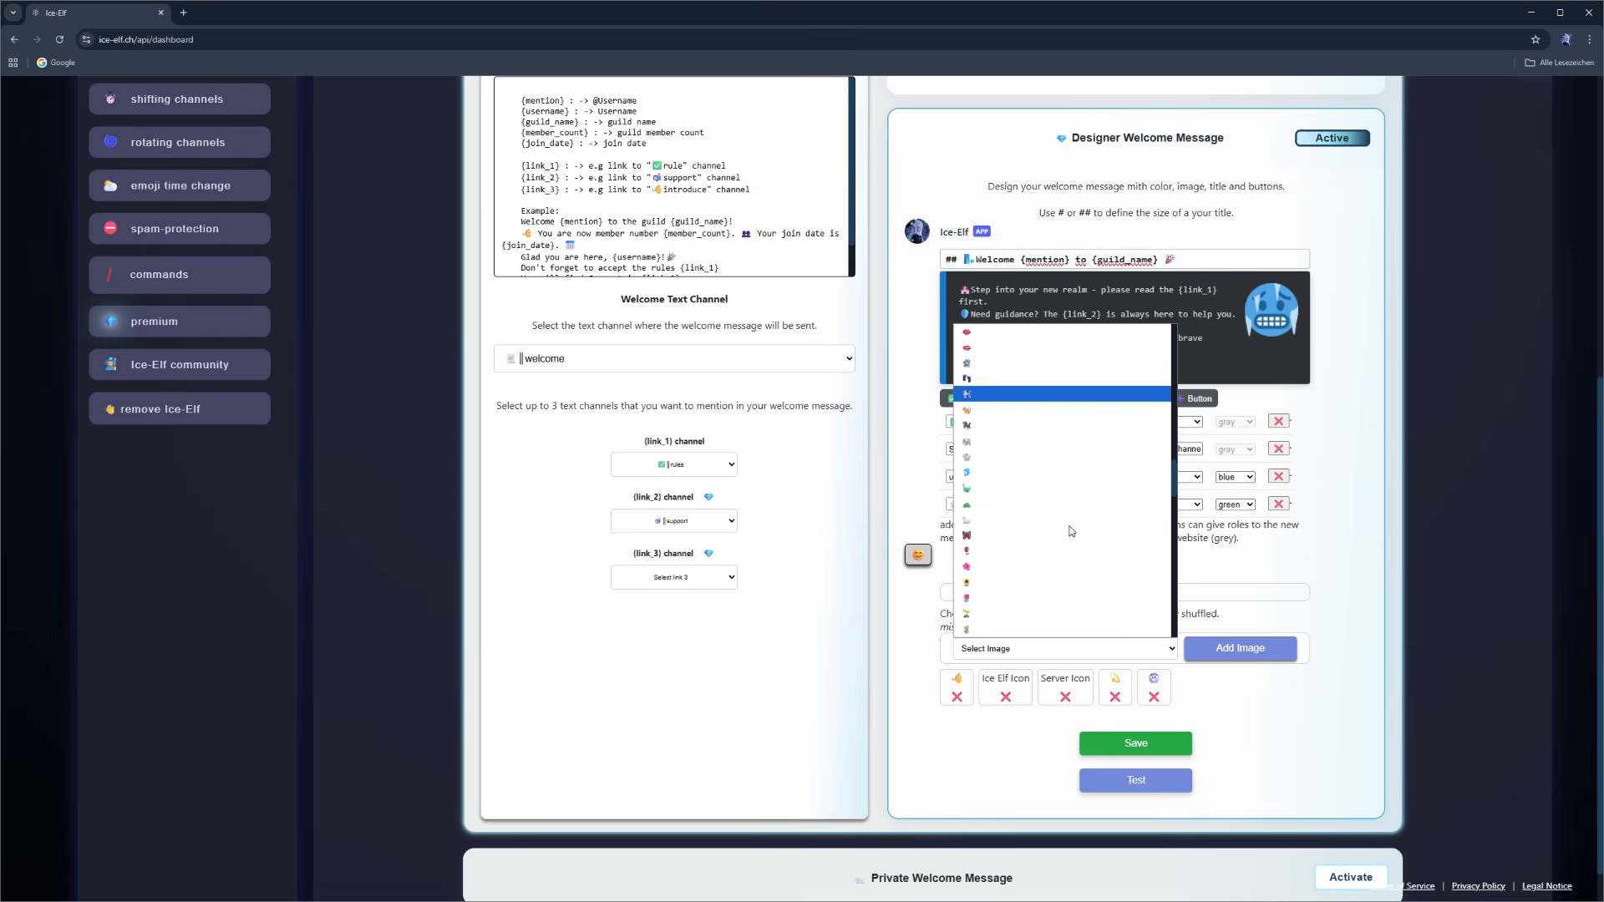
{"action": "left_click", "coordinate": [1057, 535]}
{"action": "left_click", "coordinate": [1240, 648]}
{"action": "left_click", "coordinate": [1136, 644]}
{"action": "scroll", "coordinate": [1052, 580], "scroll_direction": "down", "scroll_amount": 10}
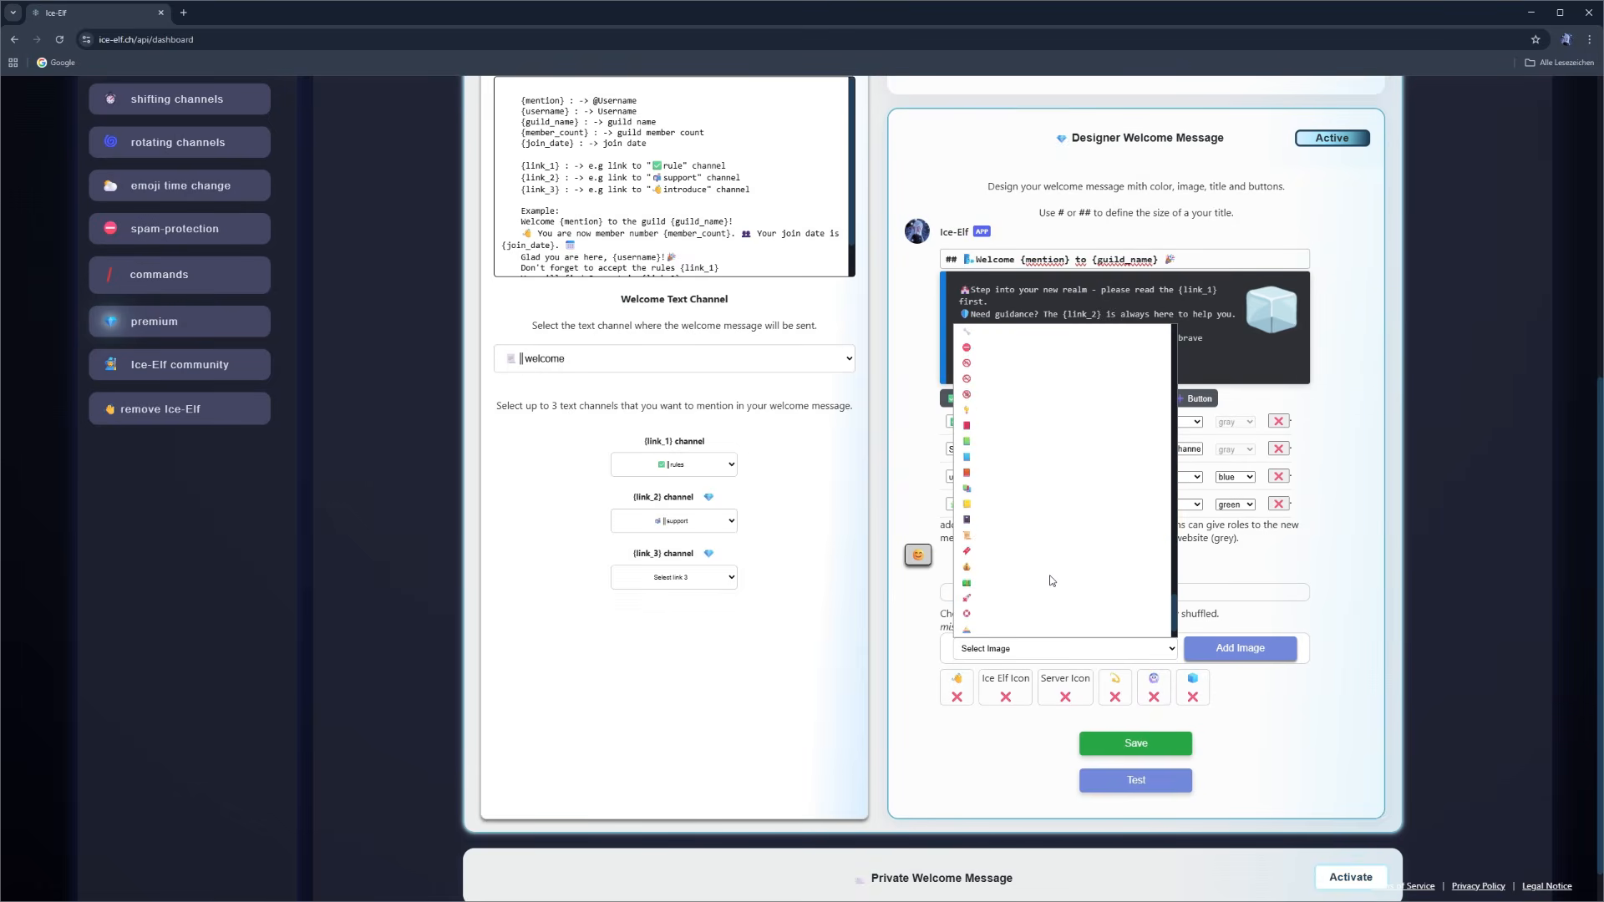
{"action": "scroll", "coordinate": [1074, 442], "scroll_direction": "up", "scroll_amount": 4}
{"action": "left_click", "coordinate": [1026, 379]}
{"action": "left_click", "coordinate": [1240, 648]}
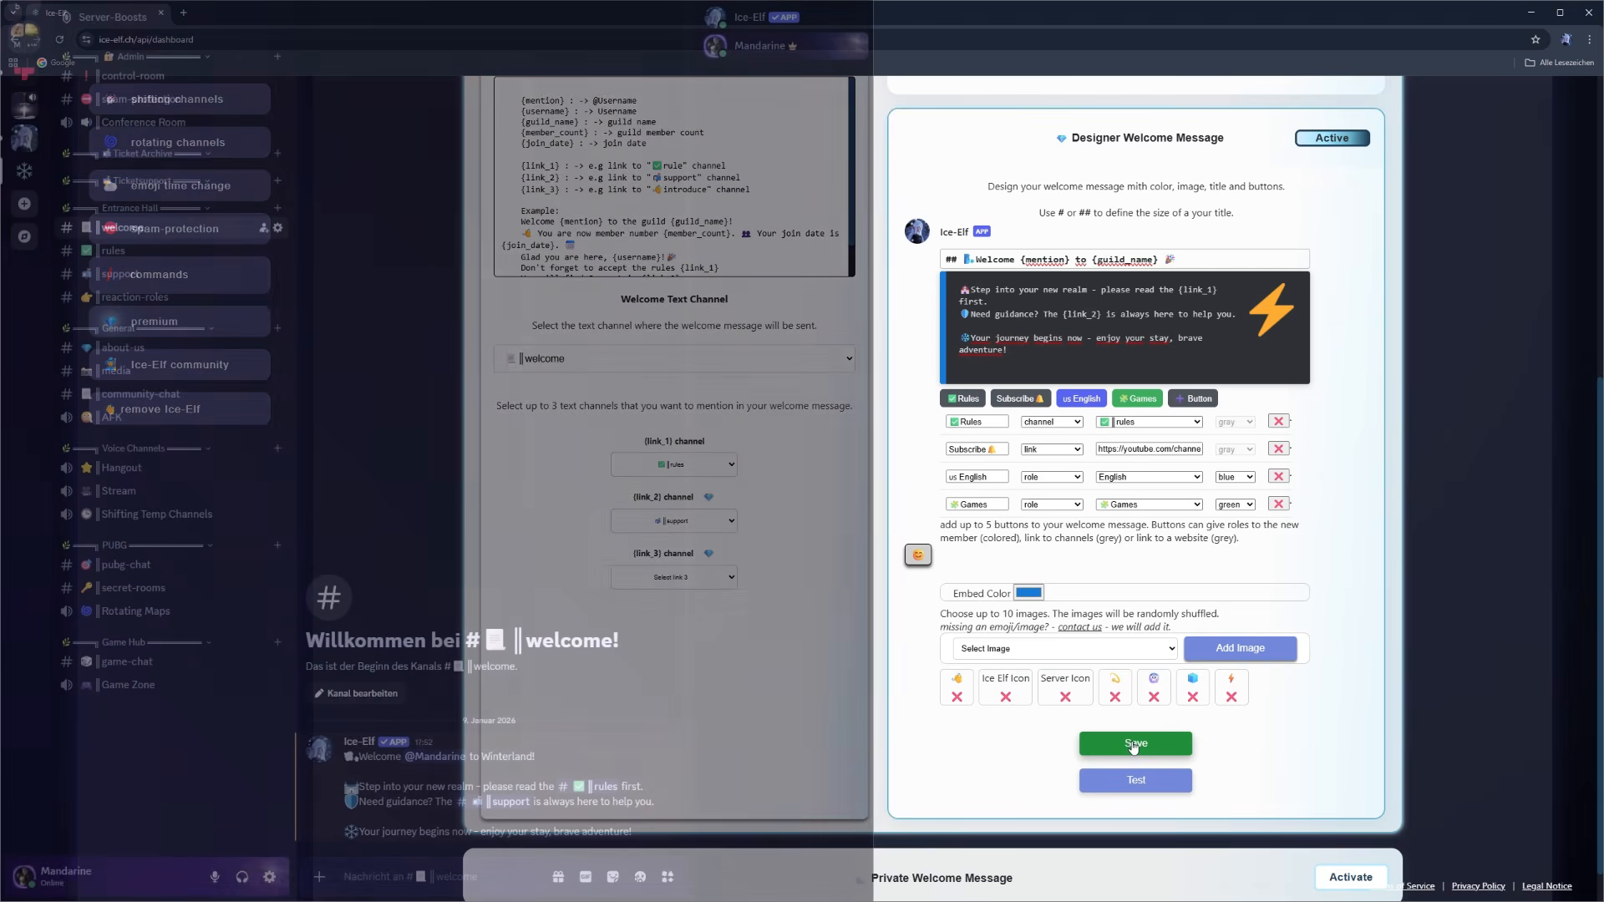
- Save the designer welcome message and send a test of it to the Discord server
{"action": "left_click", "coordinate": [1136, 745]}
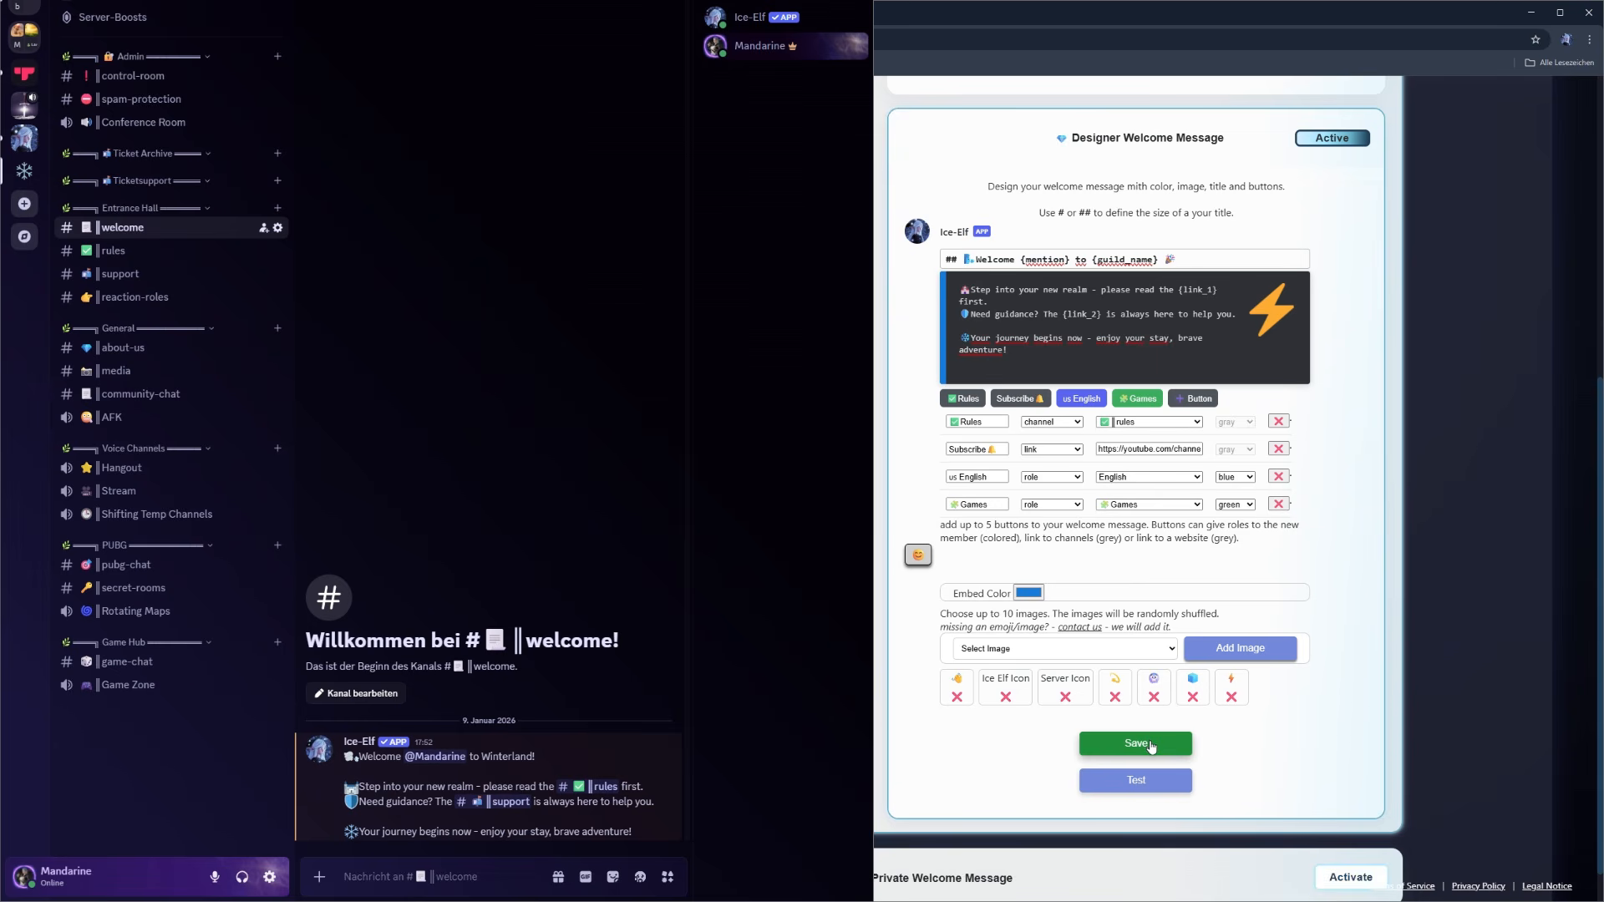
{"action": "left_click", "coordinate": [1145, 789]}
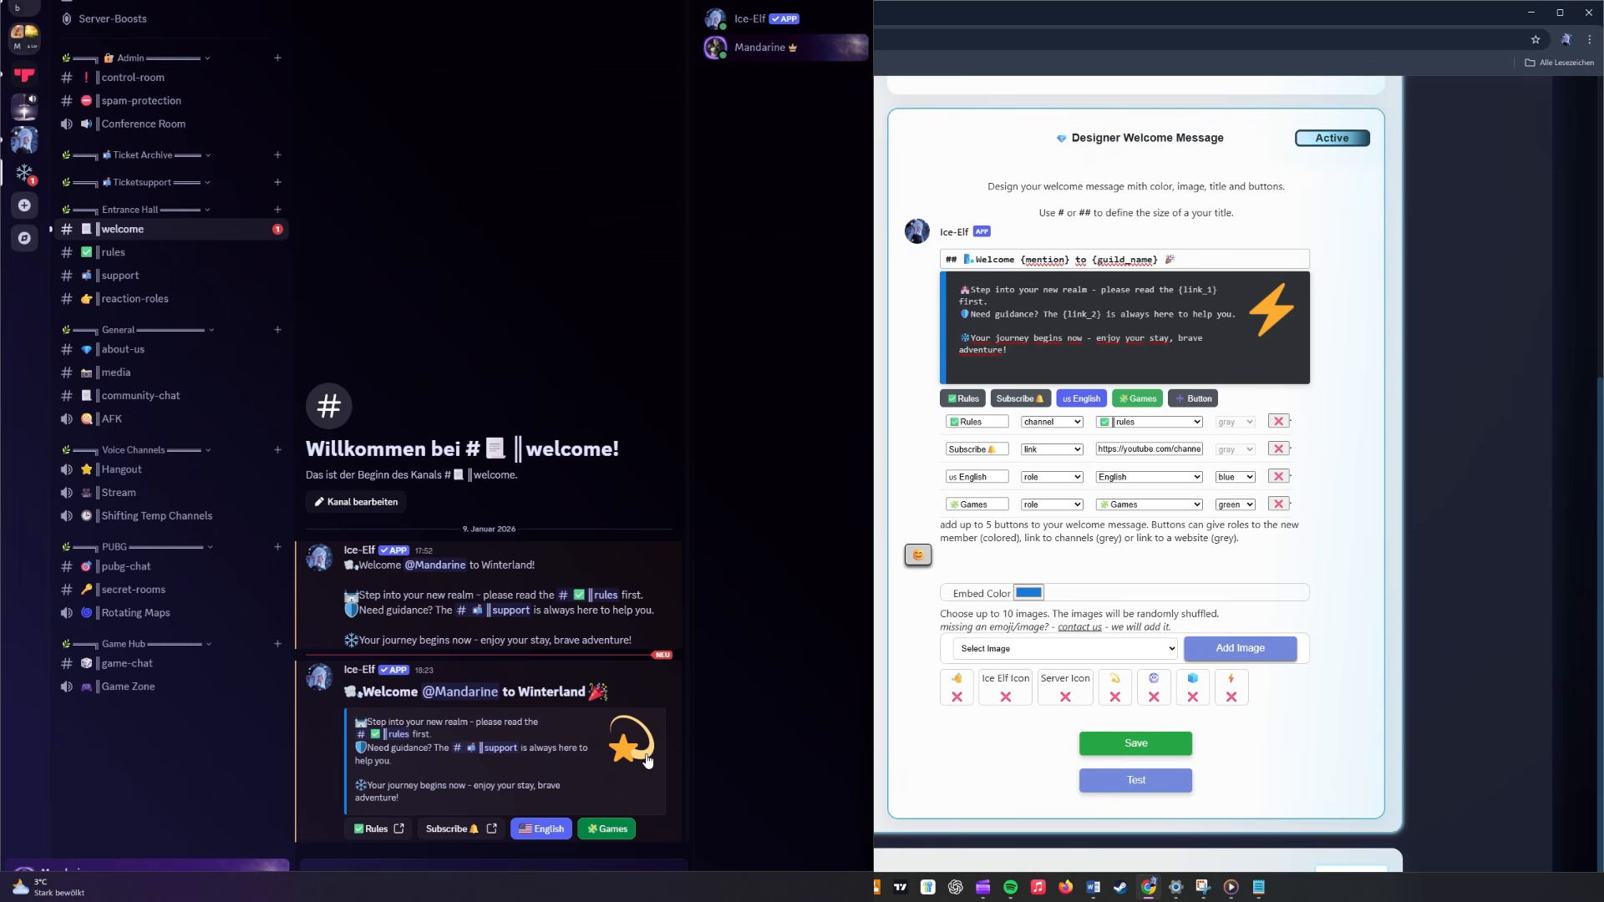
- Try the Rules and Subscribe buttons of the test message in Discord, returning to the welcome channel without visiting the YouTube page
{"action": "left_click", "coordinate": [373, 829]}
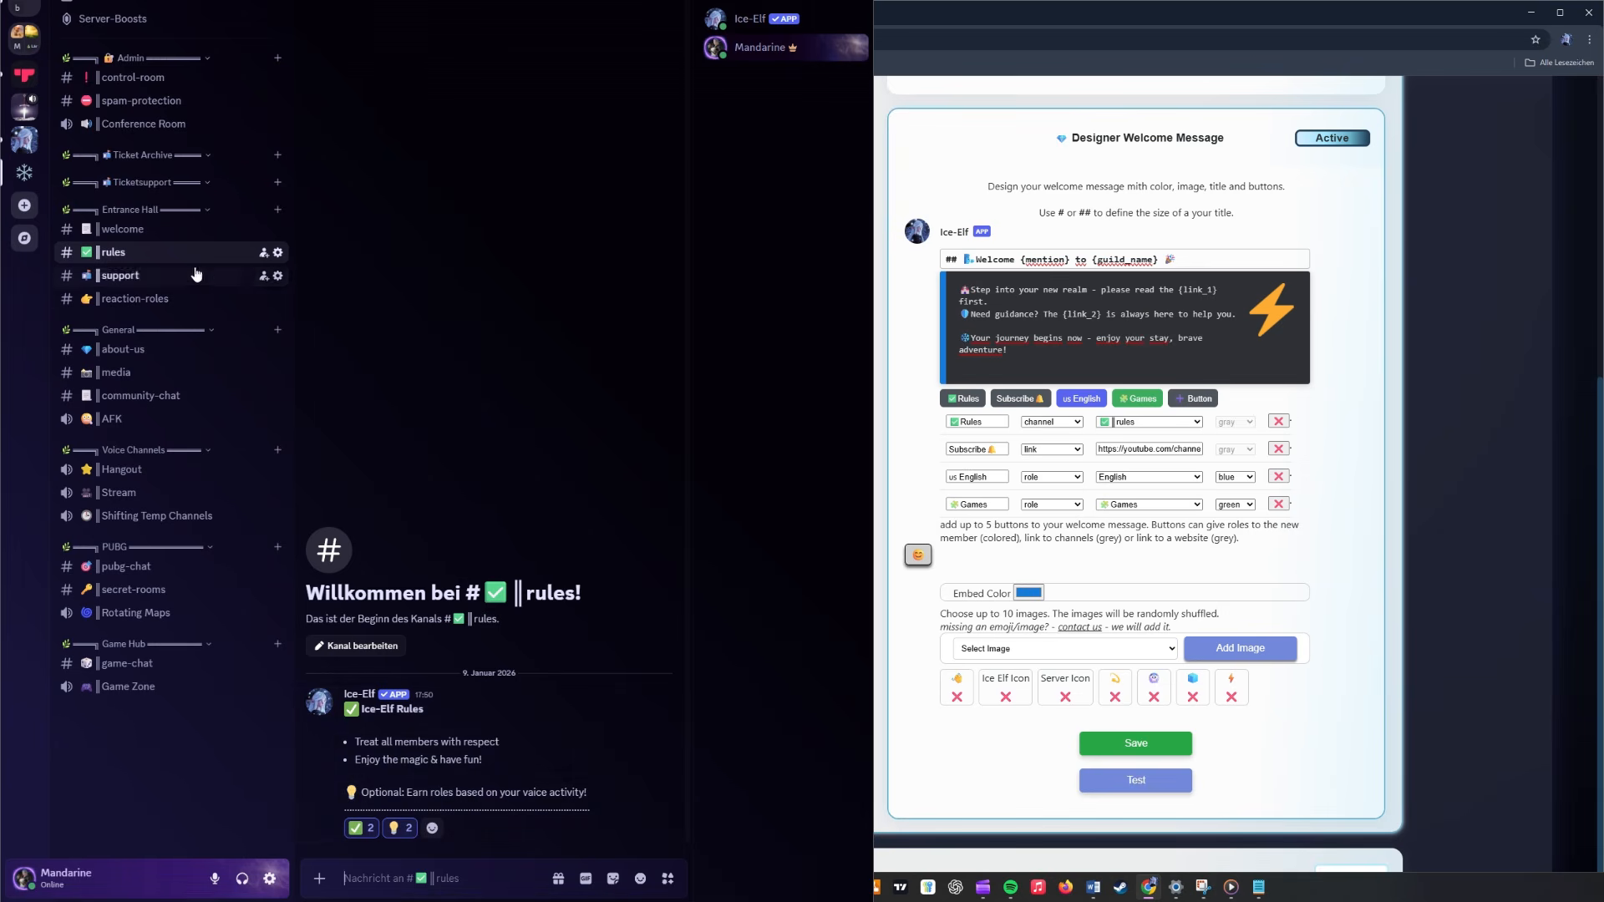
{"action": "left_click", "coordinate": [130, 237]}
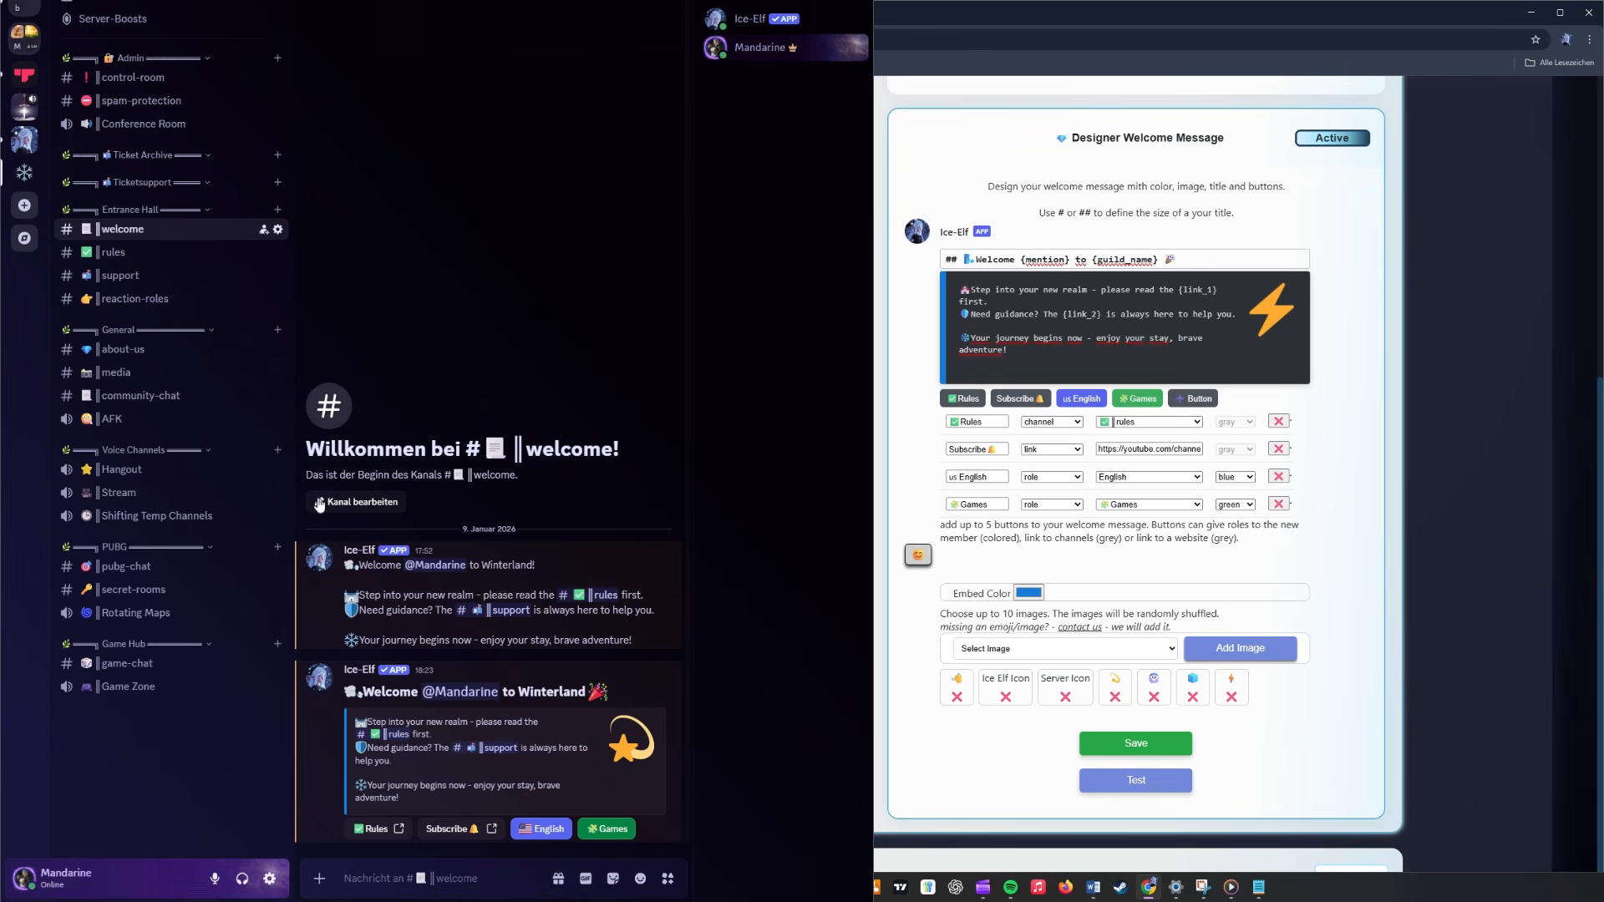
{"action": "left_click", "coordinate": [457, 830]}
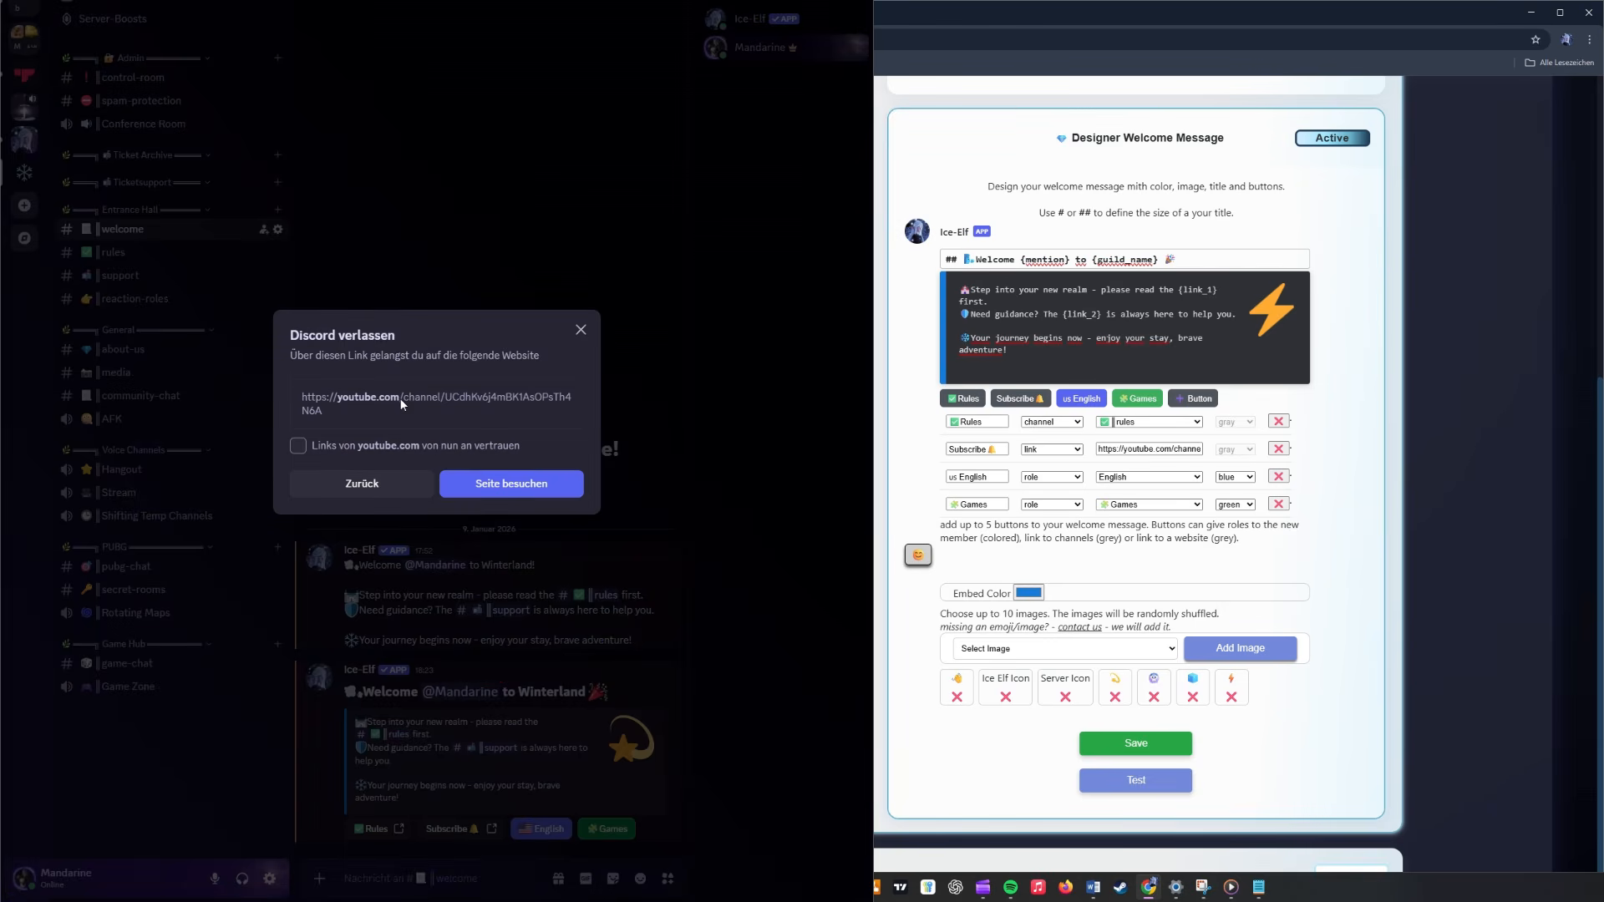
{"action": "left_click", "coordinate": [384, 492]}
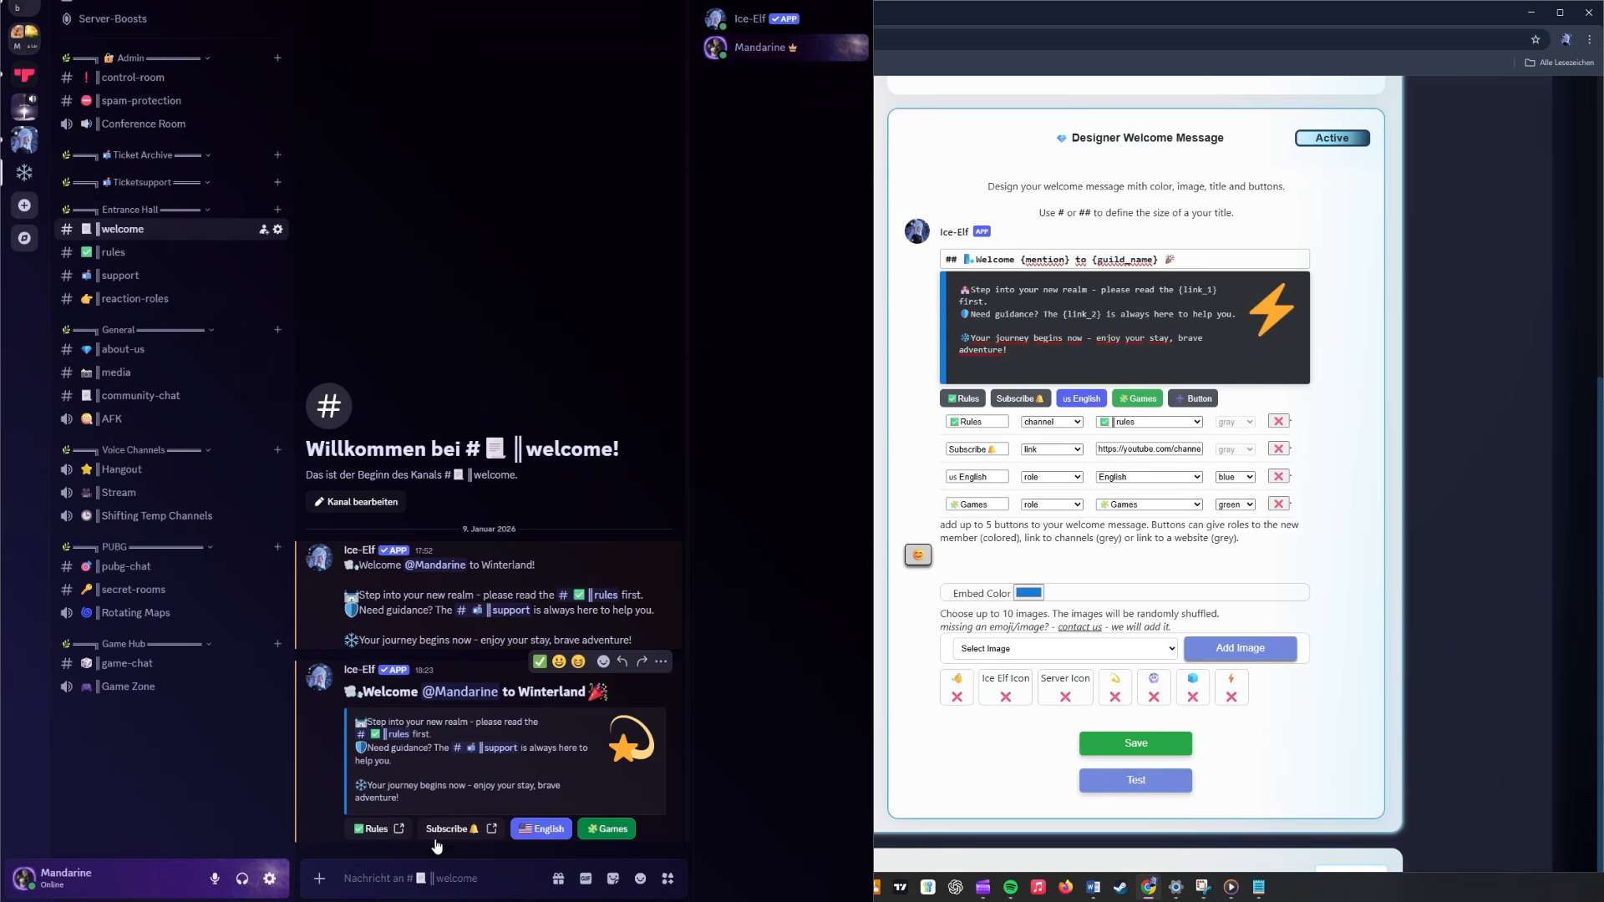
- Assign the English role through the test message's button and check it in the member's profile
{"action": "left_click", "coordinate": [549, 830]}
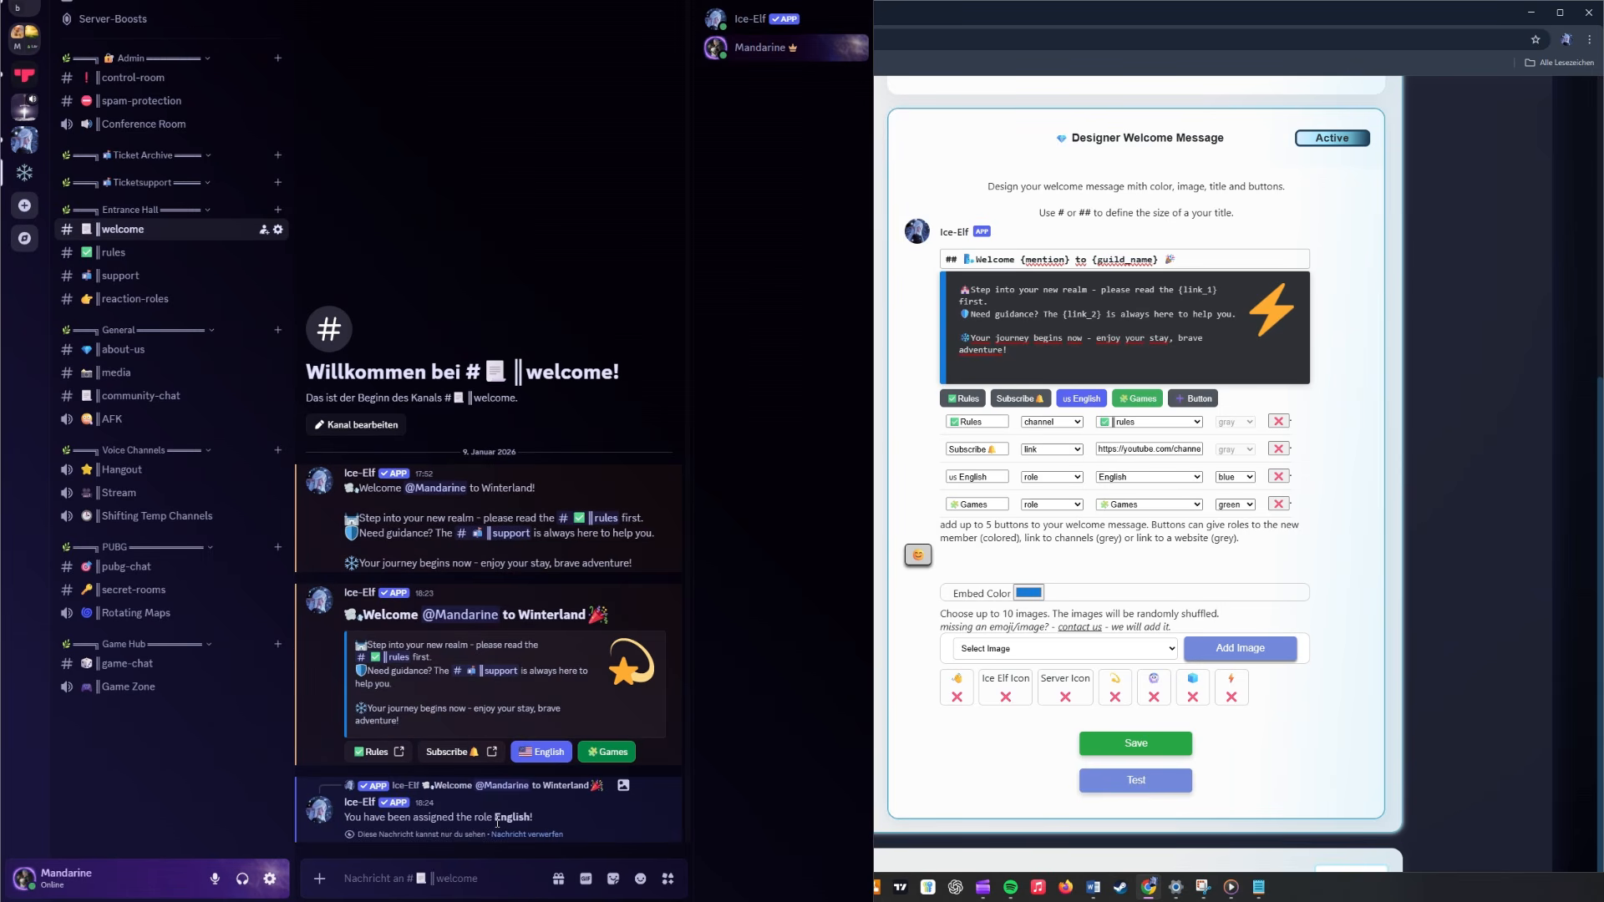
{"action": "left_click_drag", "start_coordinate": [494, 818], "coordinate": [524, 823]}
{"action": "left_click", "coordinate": [756, 48]}
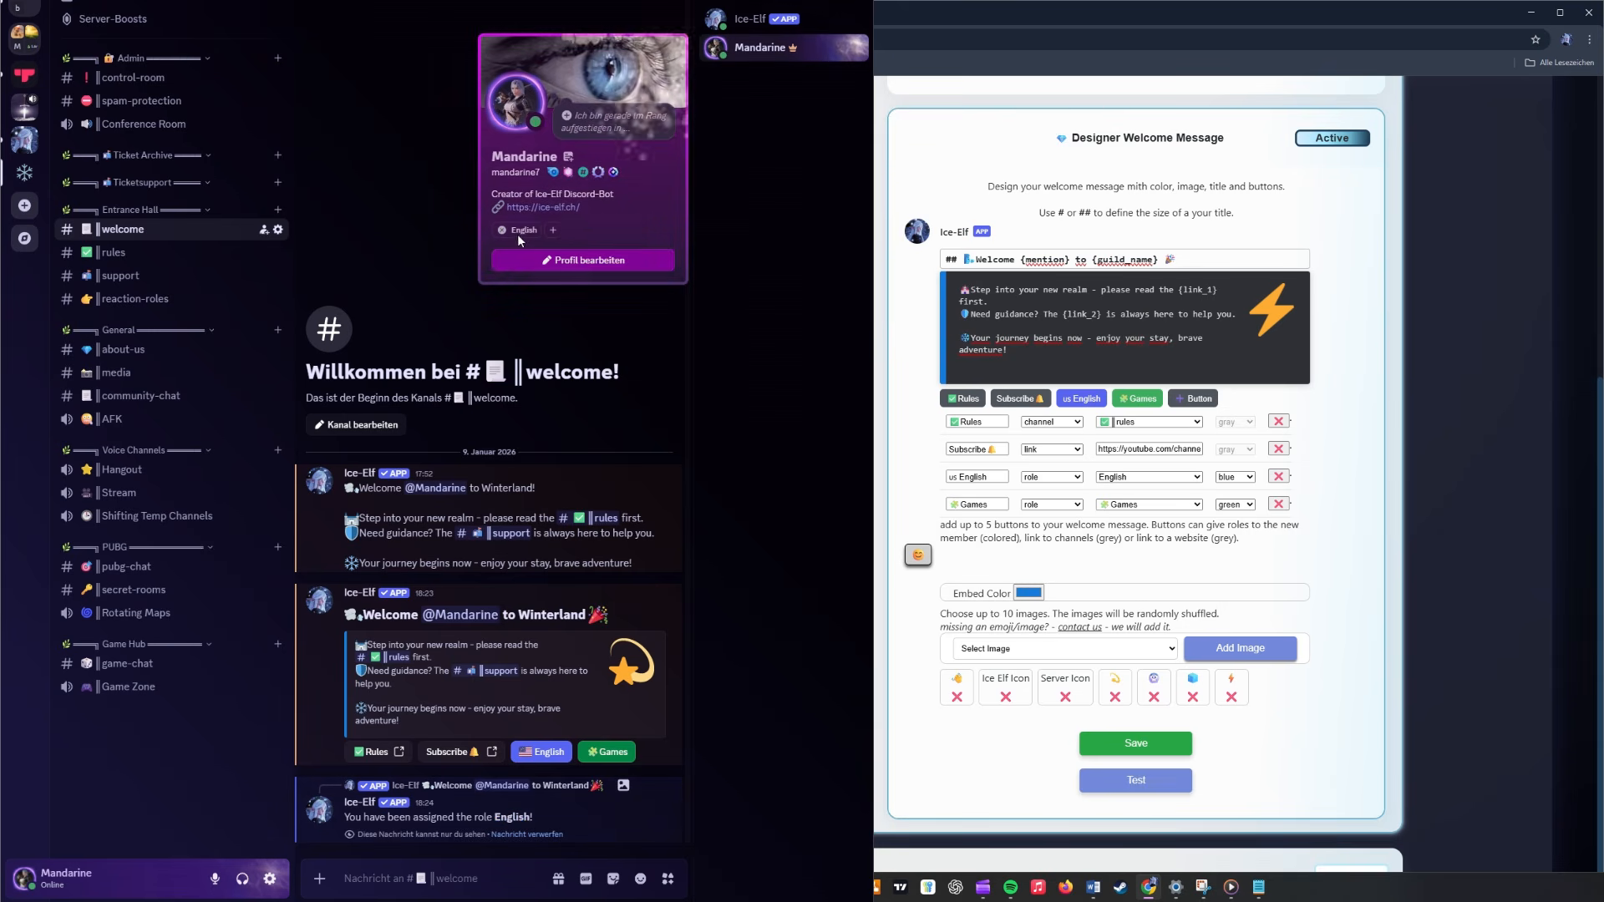
{"action": "left_click", "coordinate": [757, 239]}
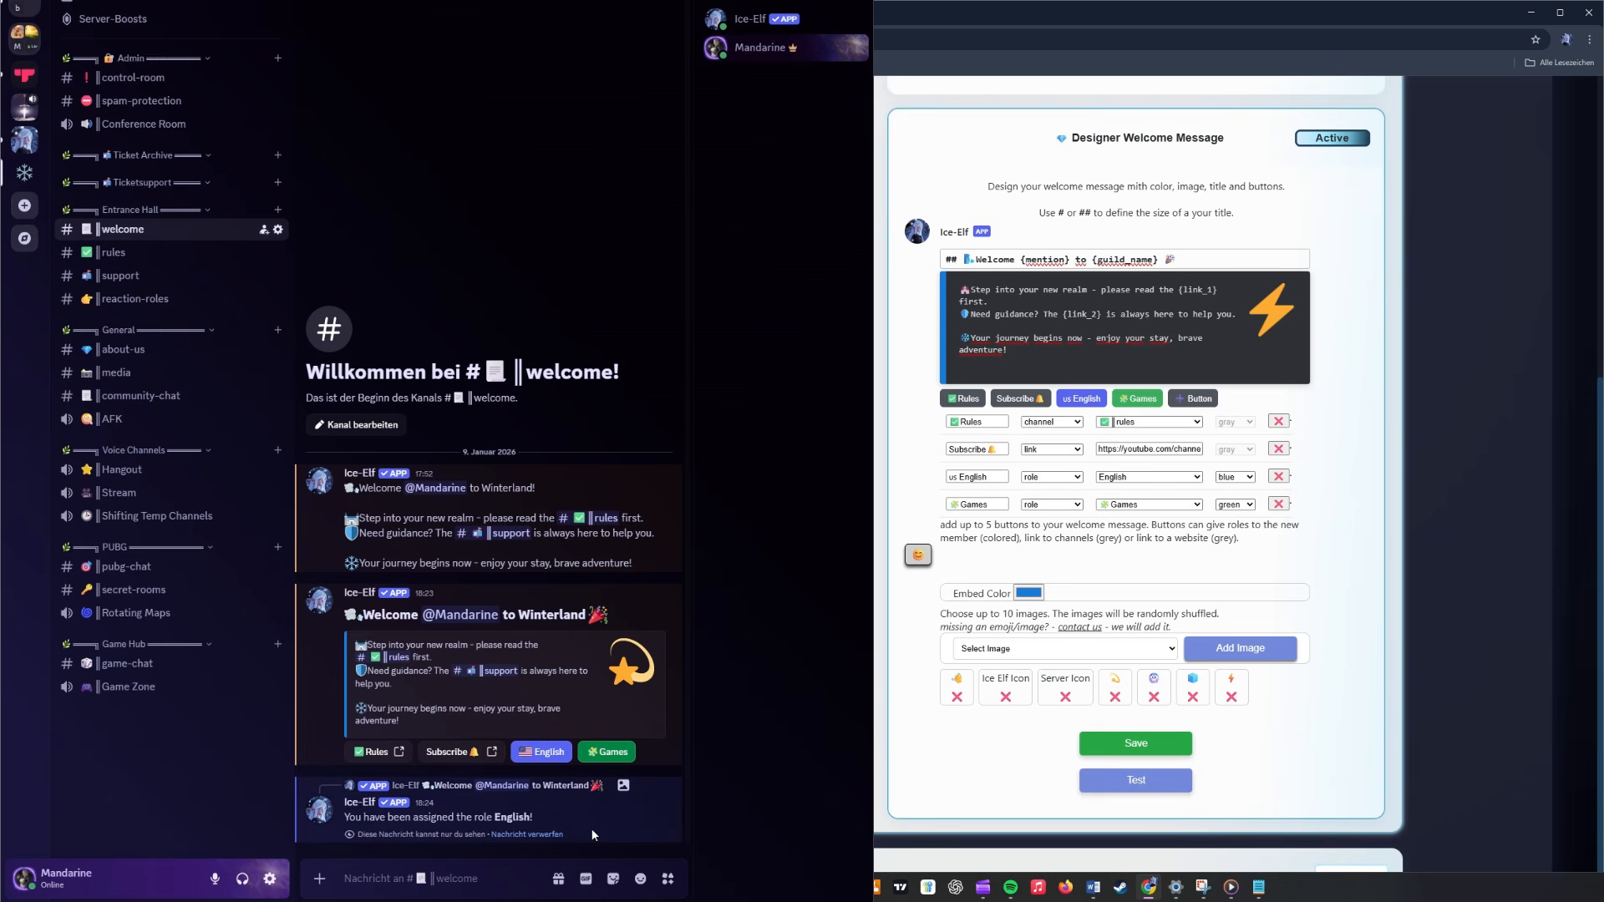
- Return to the Ice-Elf dashboard, deactivate the Discord Welcome Message and activate the Private Welcome Message
{"action": "left_click", "coordinate": [1174, 784]}
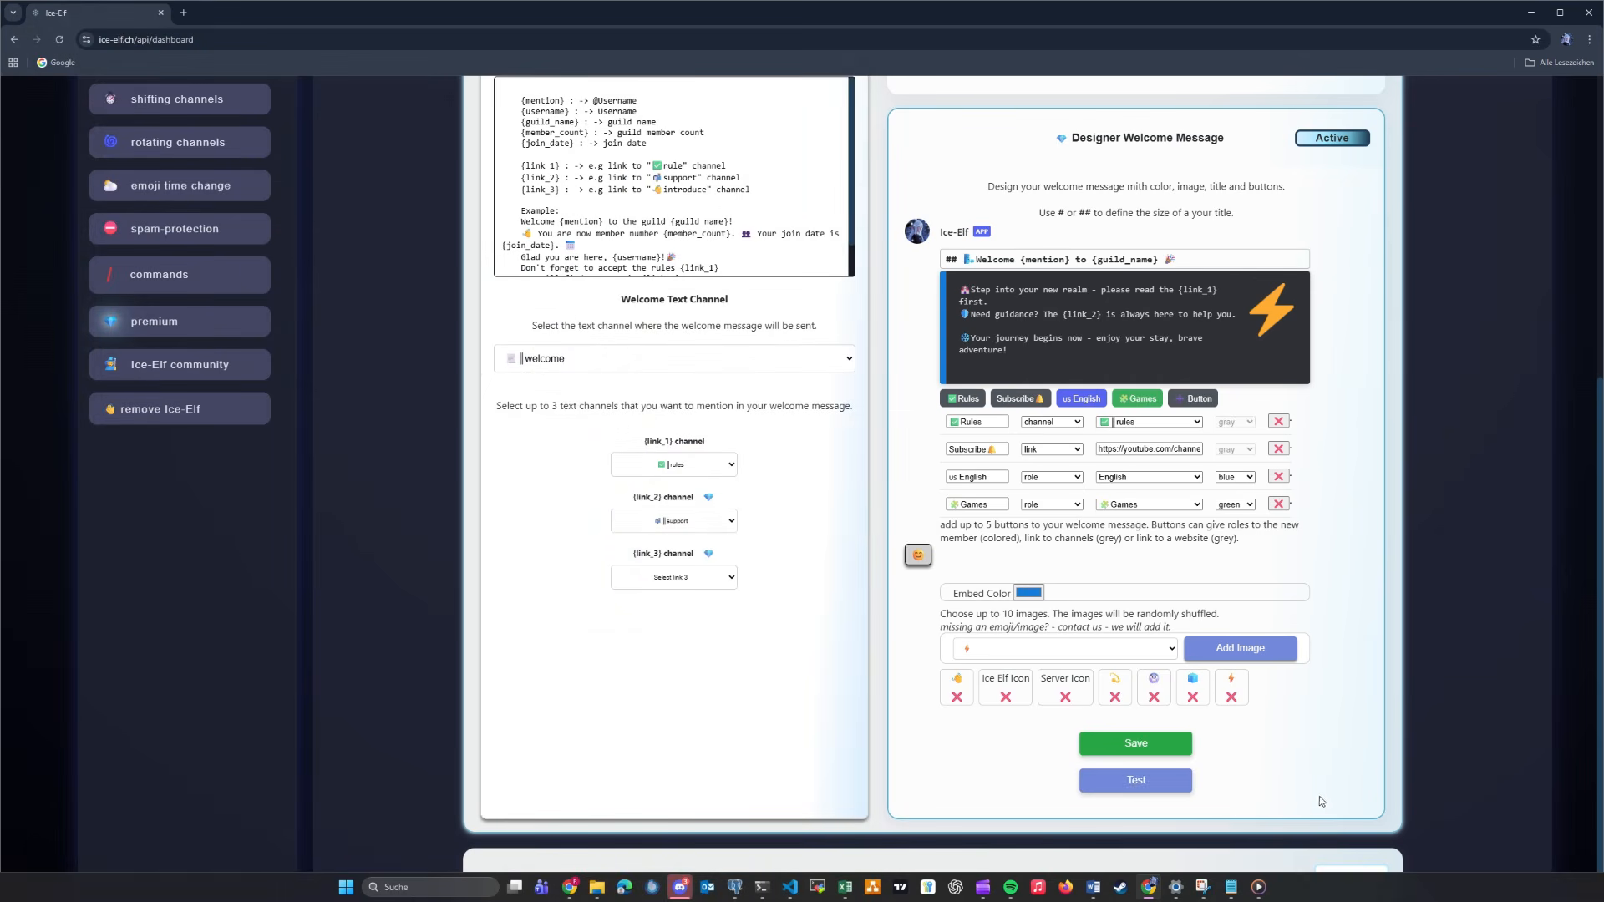
{"action": "scroll", "coordinate": [1386, 794], "scroll_direction": "up", "scroll_amount": 3}
{"action": "scroll", "coordinate": [1385, 792], "scroll_direction": "up", "scroll_amount": 3}
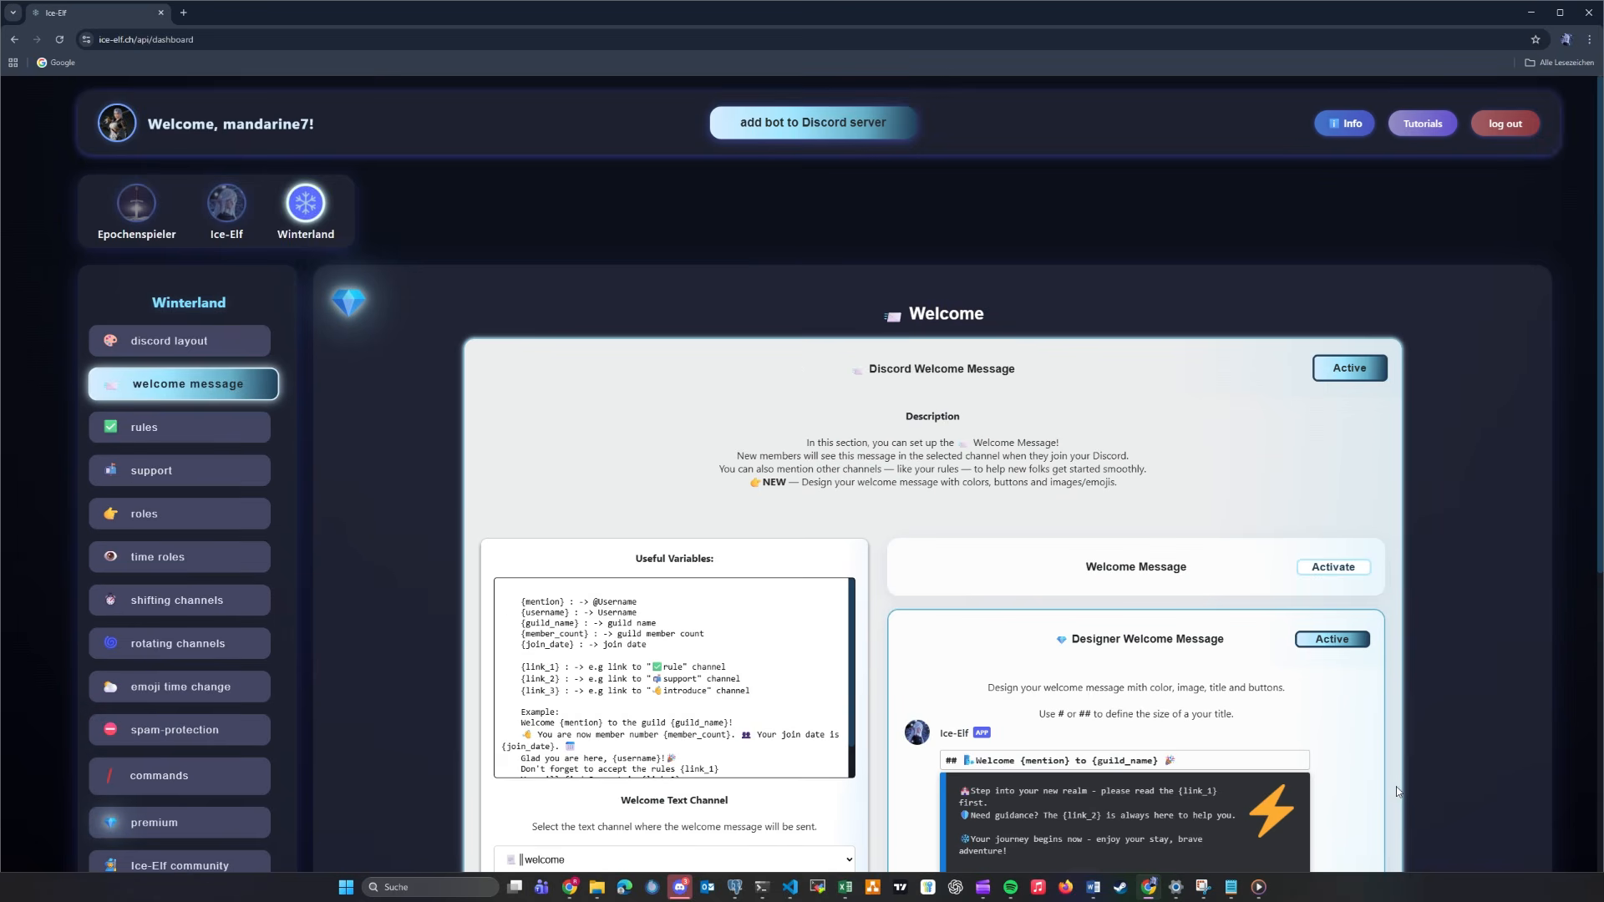
{"action": "left_click", "coordinate": [967, 369]}
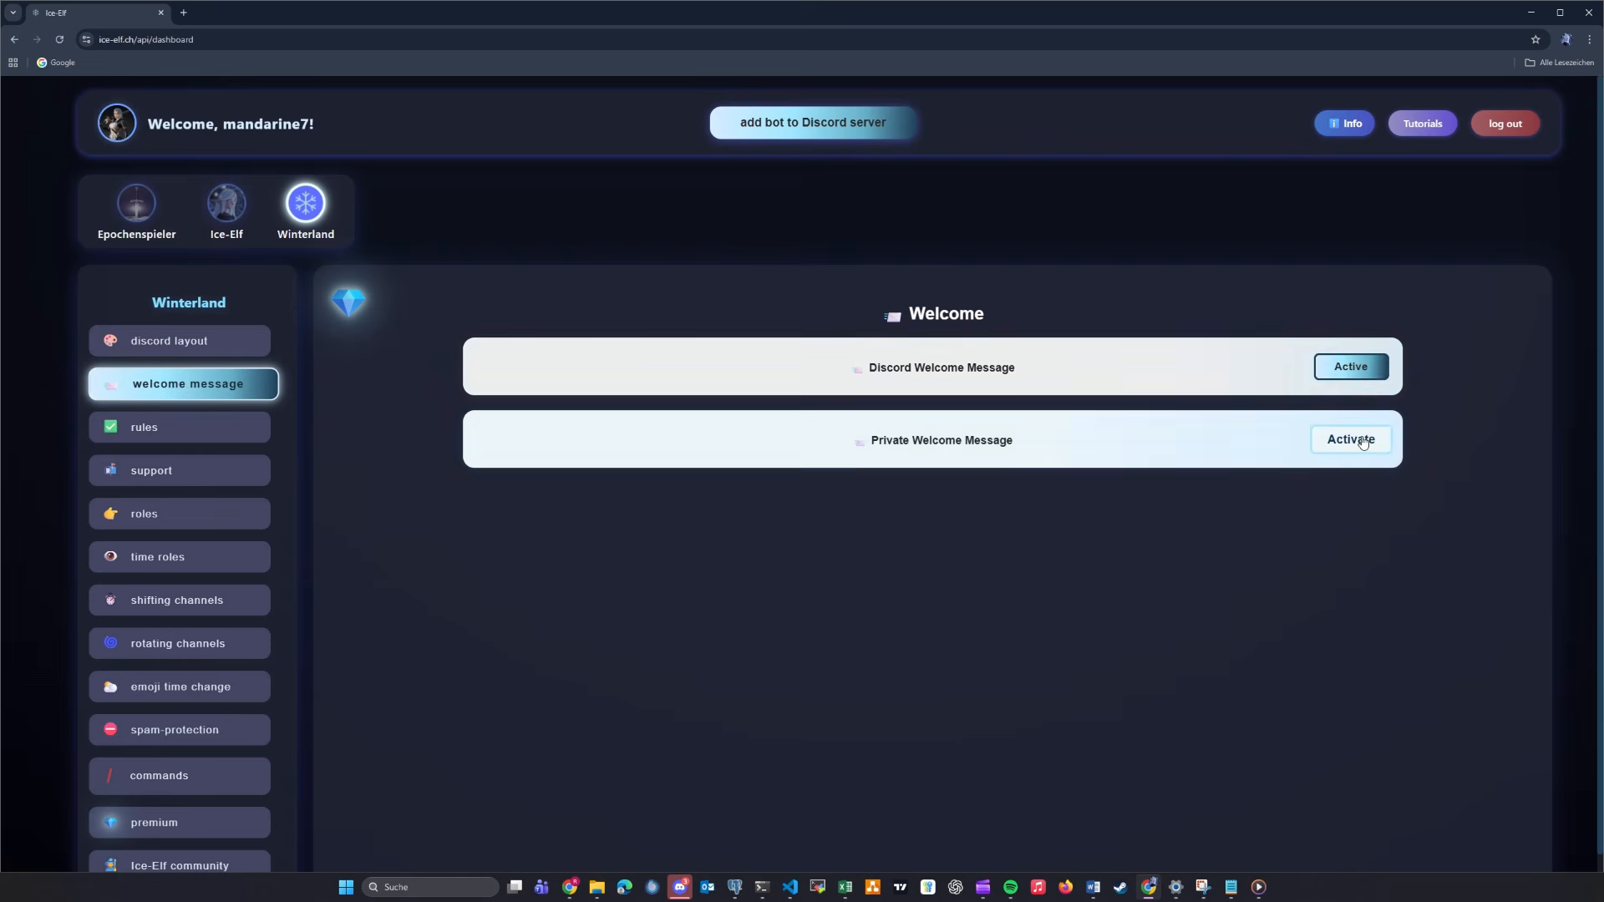
{"action": "left_click", "coordinate": [1347, 366]}
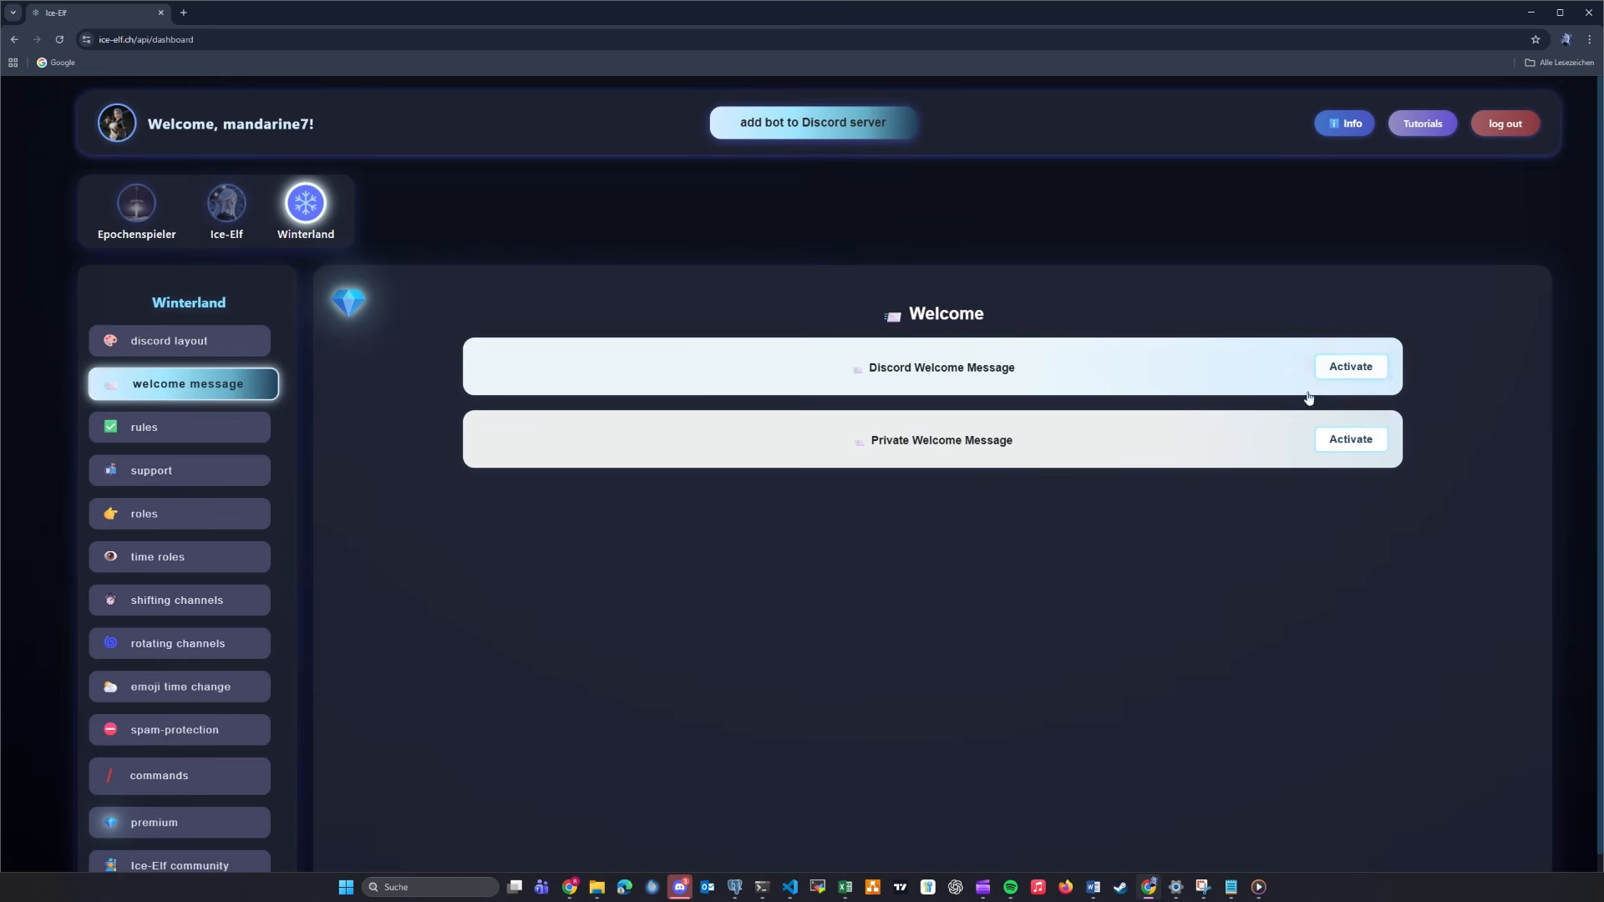
{"action": "left_click", "coordinate": [1347, 440]}
- Link the private welcome message's {link_1} to the rules channel and {link_2} to the support channel
{"action": "scroll", "coordinate": [1516, 510], "scroll_direction": "down", "scroll_amount": 2}
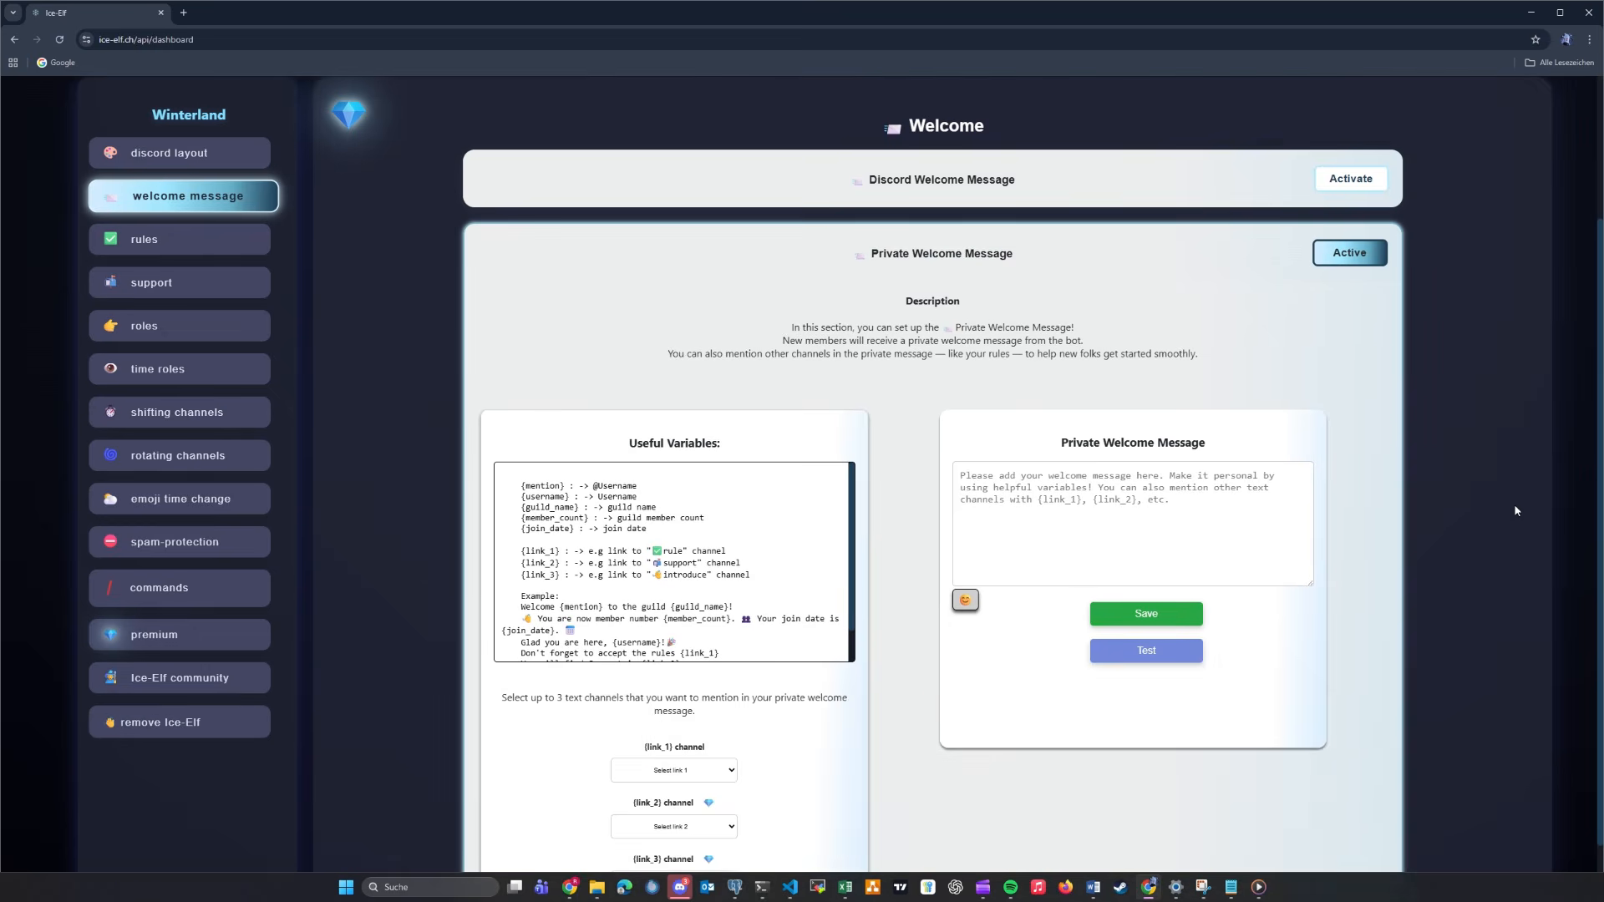
{"action": "scroll", "coordinate": [1372, 482], "scroll_direction": "down", "scroll_amount": 1}
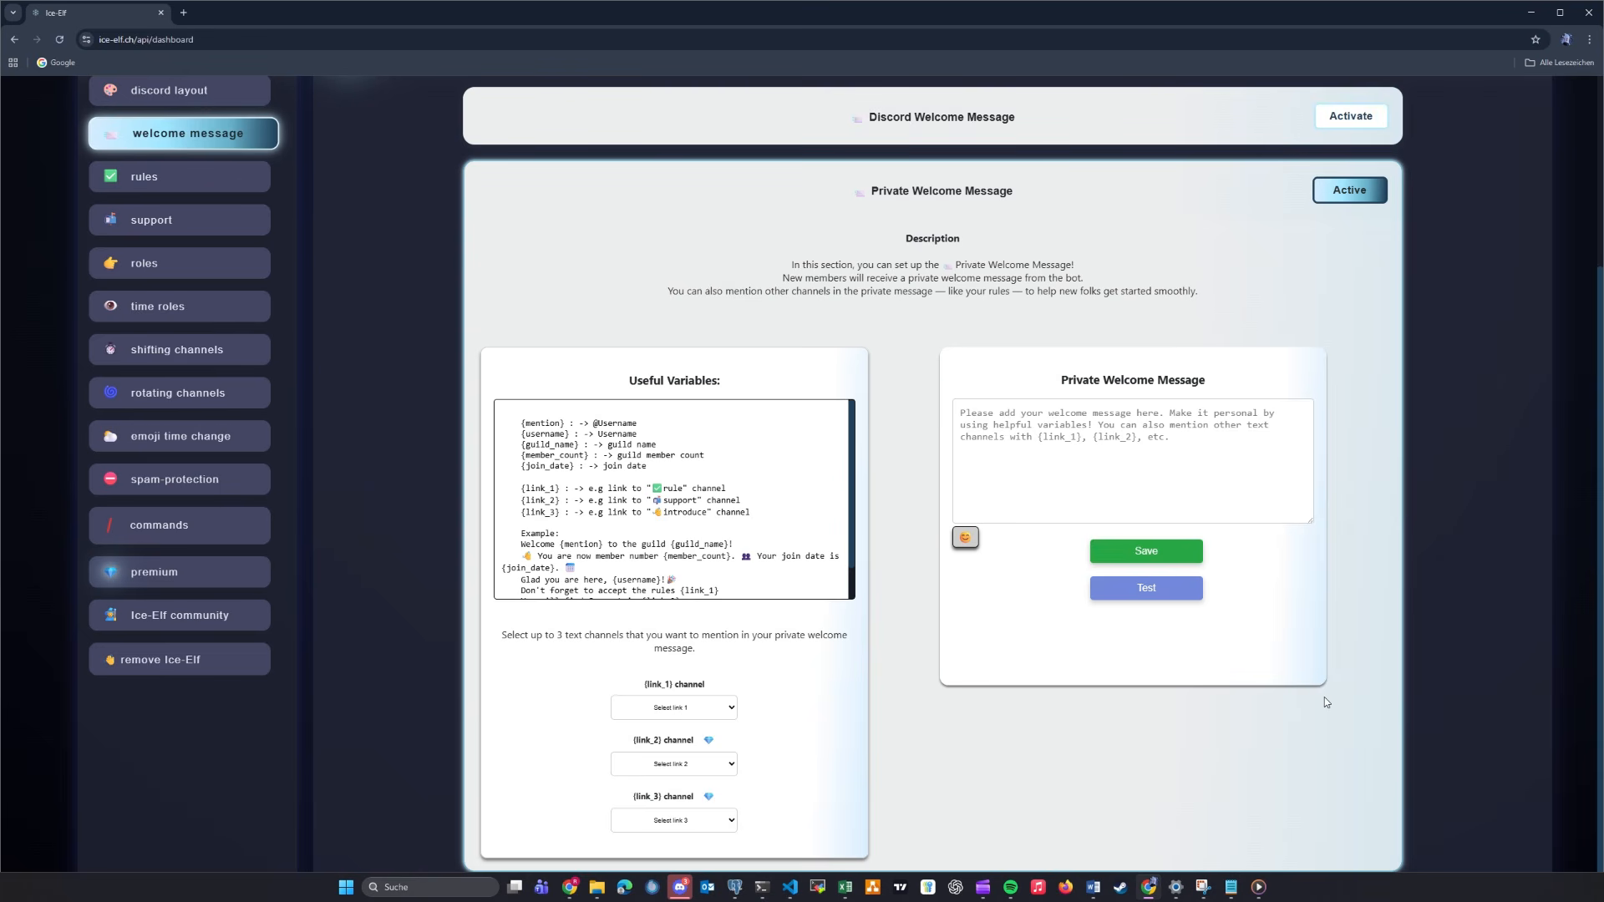
{"action": "left_click", "coordinate": [728, 708]}
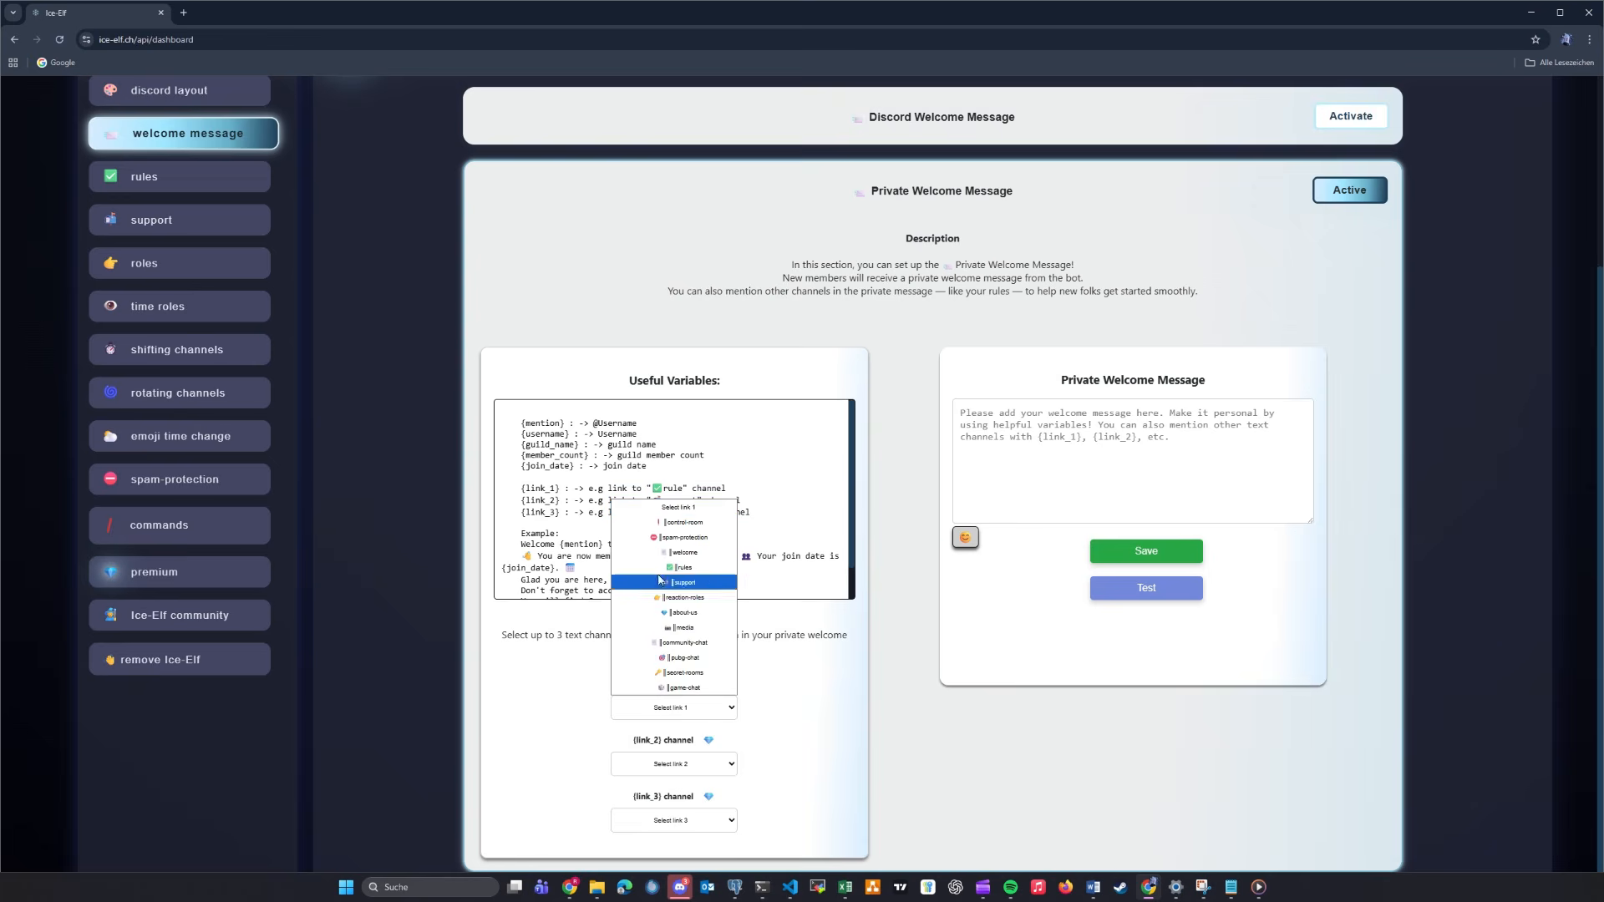
{"action": "left_click", "coordinate": [674, 575]}
{"action": "left_click", "coordinate": [724, 767]}
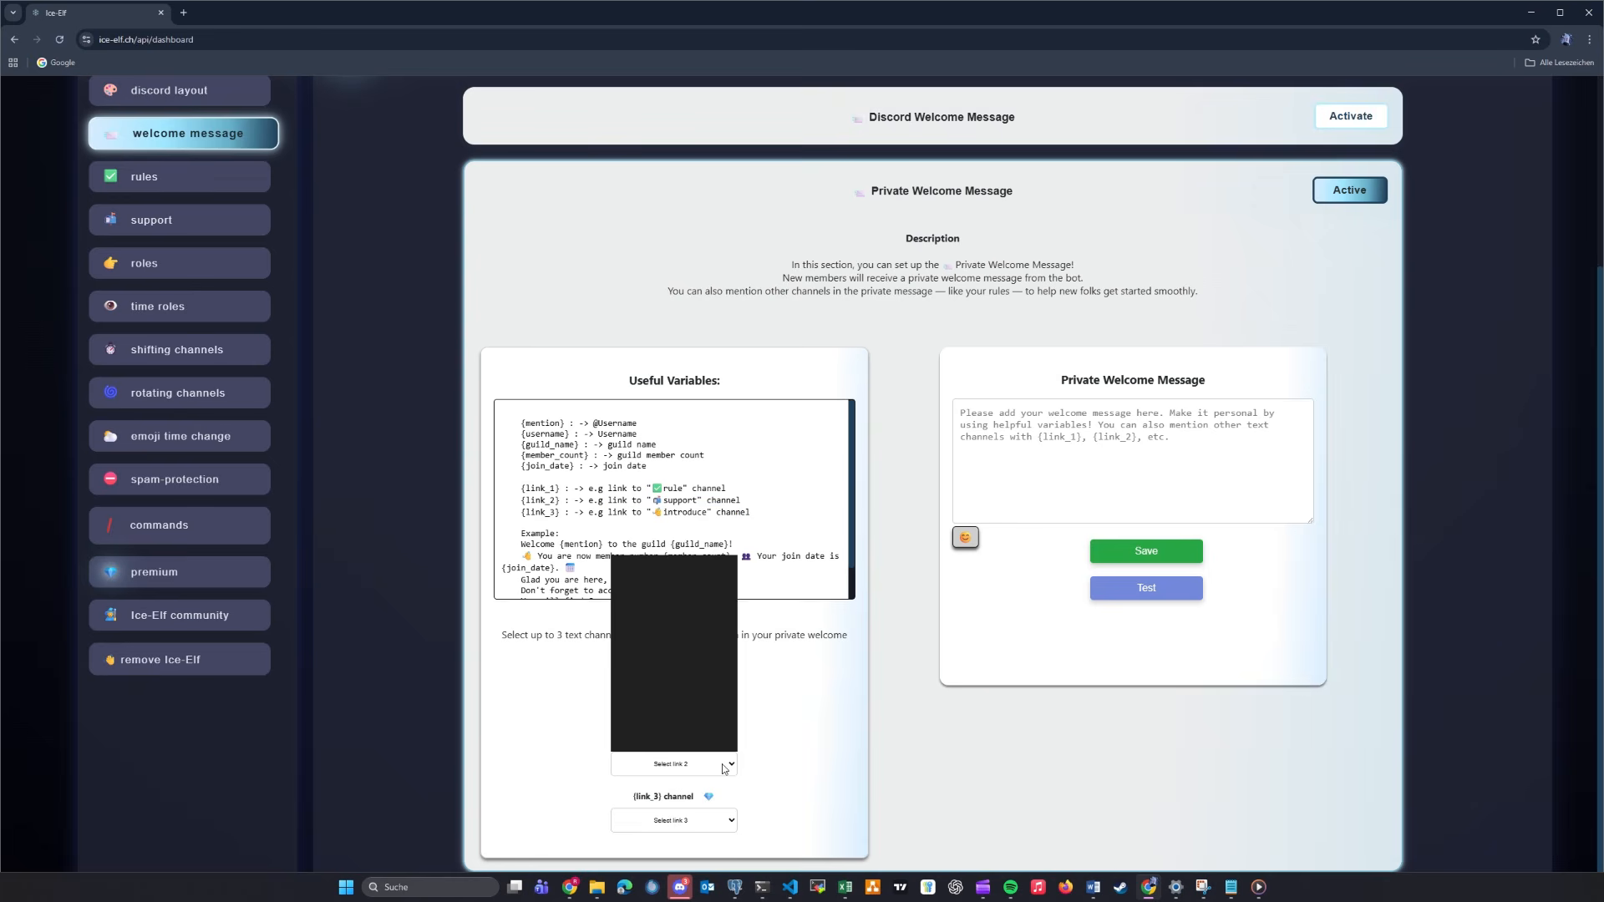
{"action": "left_click", "coordinate": [690, 640]}
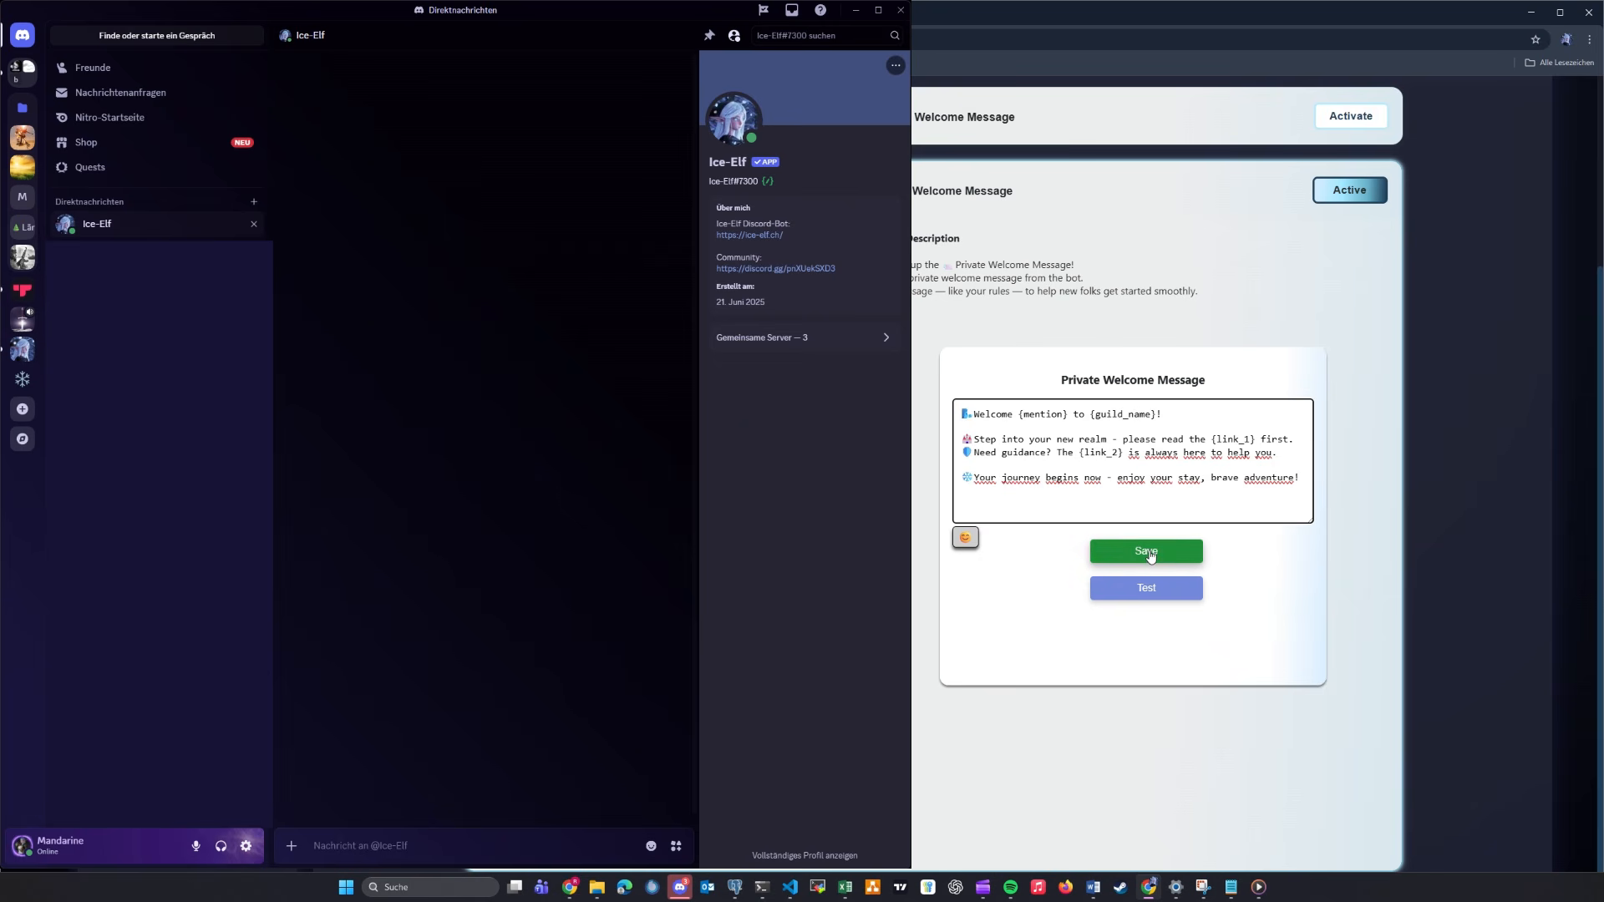
- Save and test the private welcome message, and follow the rules channel link in the received direct message
{"action": "left_click", "coordinate": [1150, 557]}
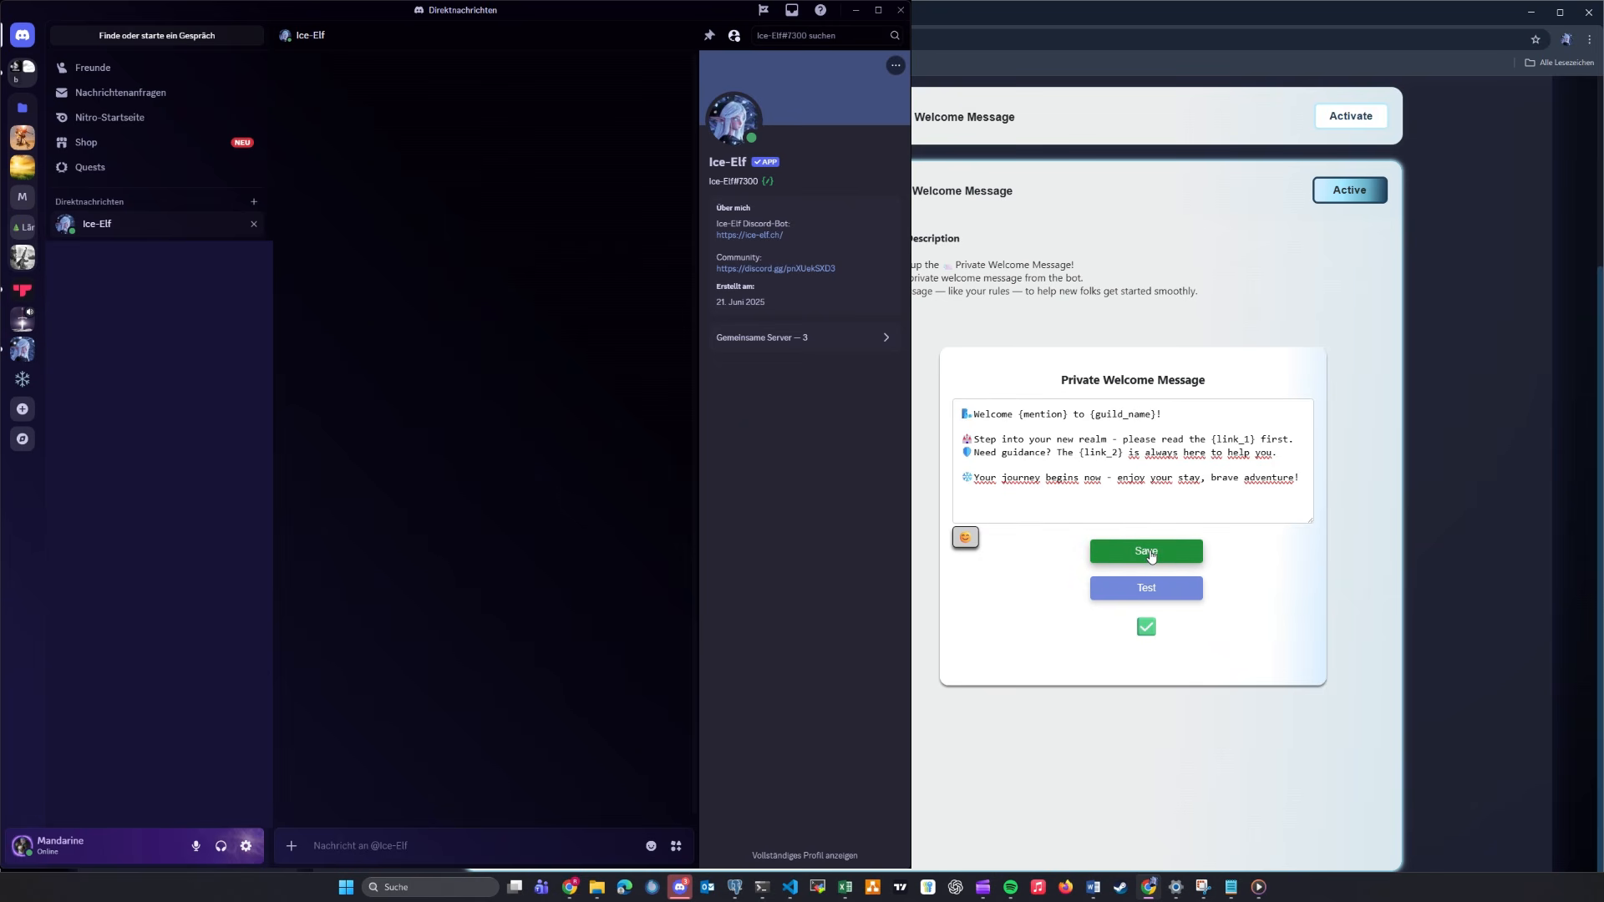
{"action": "left_click", "coordinate": [1154, 598]}
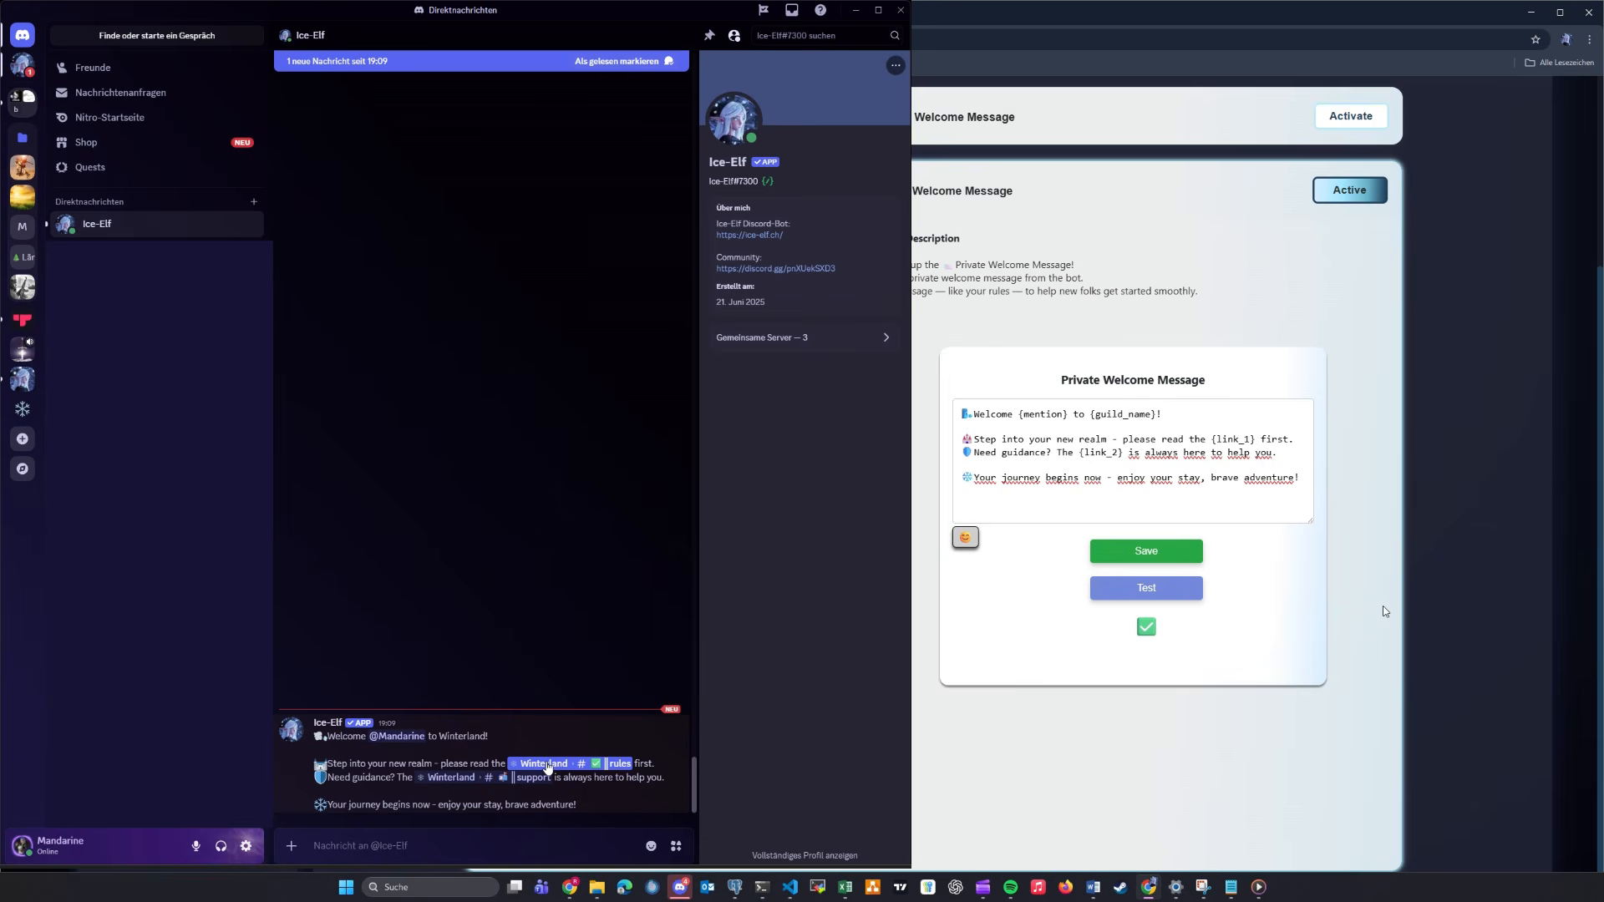
{"action": "left_click", "coordinate": [545, 763]}
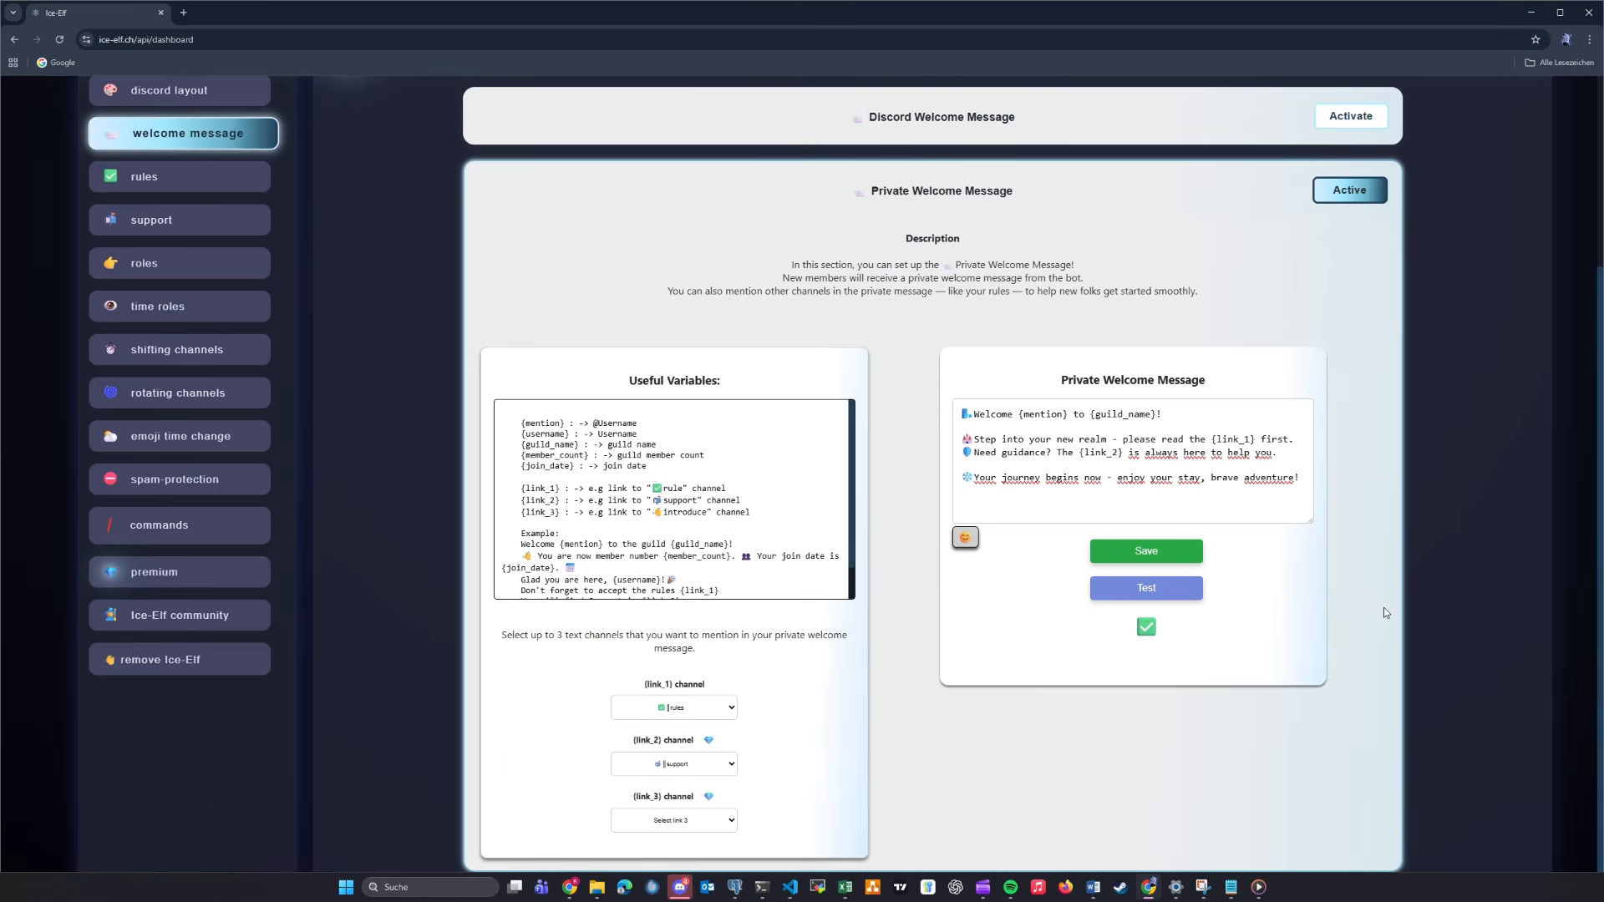
- Deactivate the Private Welcome Message and activate the Discord Welcome Message again
{"action": "scroll", "coordinate": [1382, 605], "scroll_direction": "up", "scroll_amount": 3}
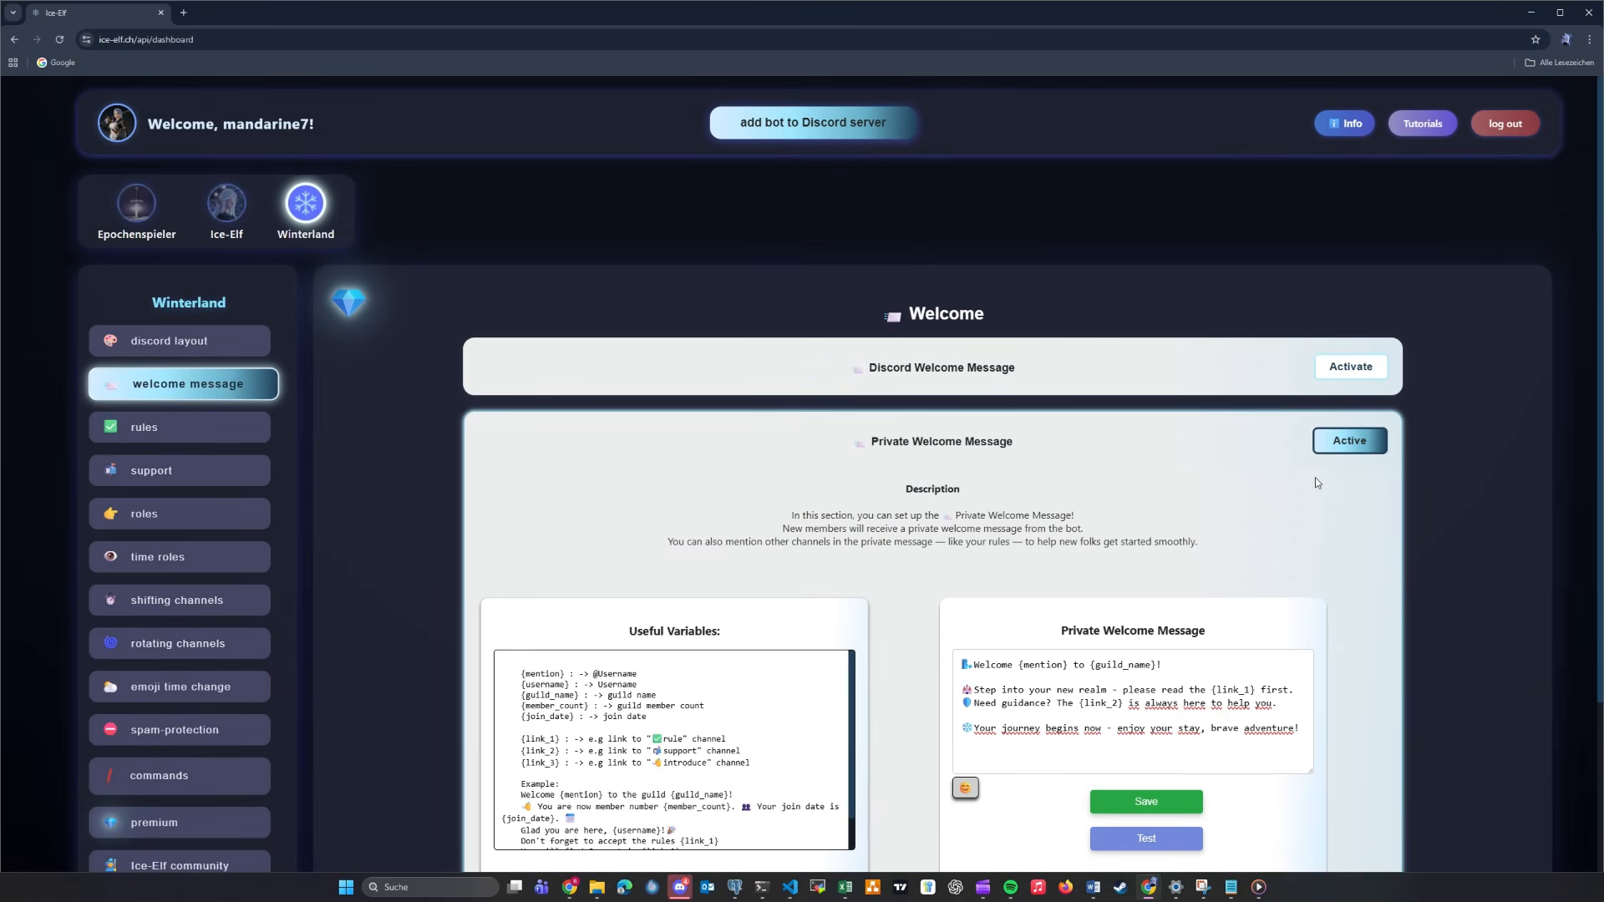
{"action": "left_click", "coordinate": [1349, 448]}
{"action": "left_click", "coordinate": [1350, 368]}
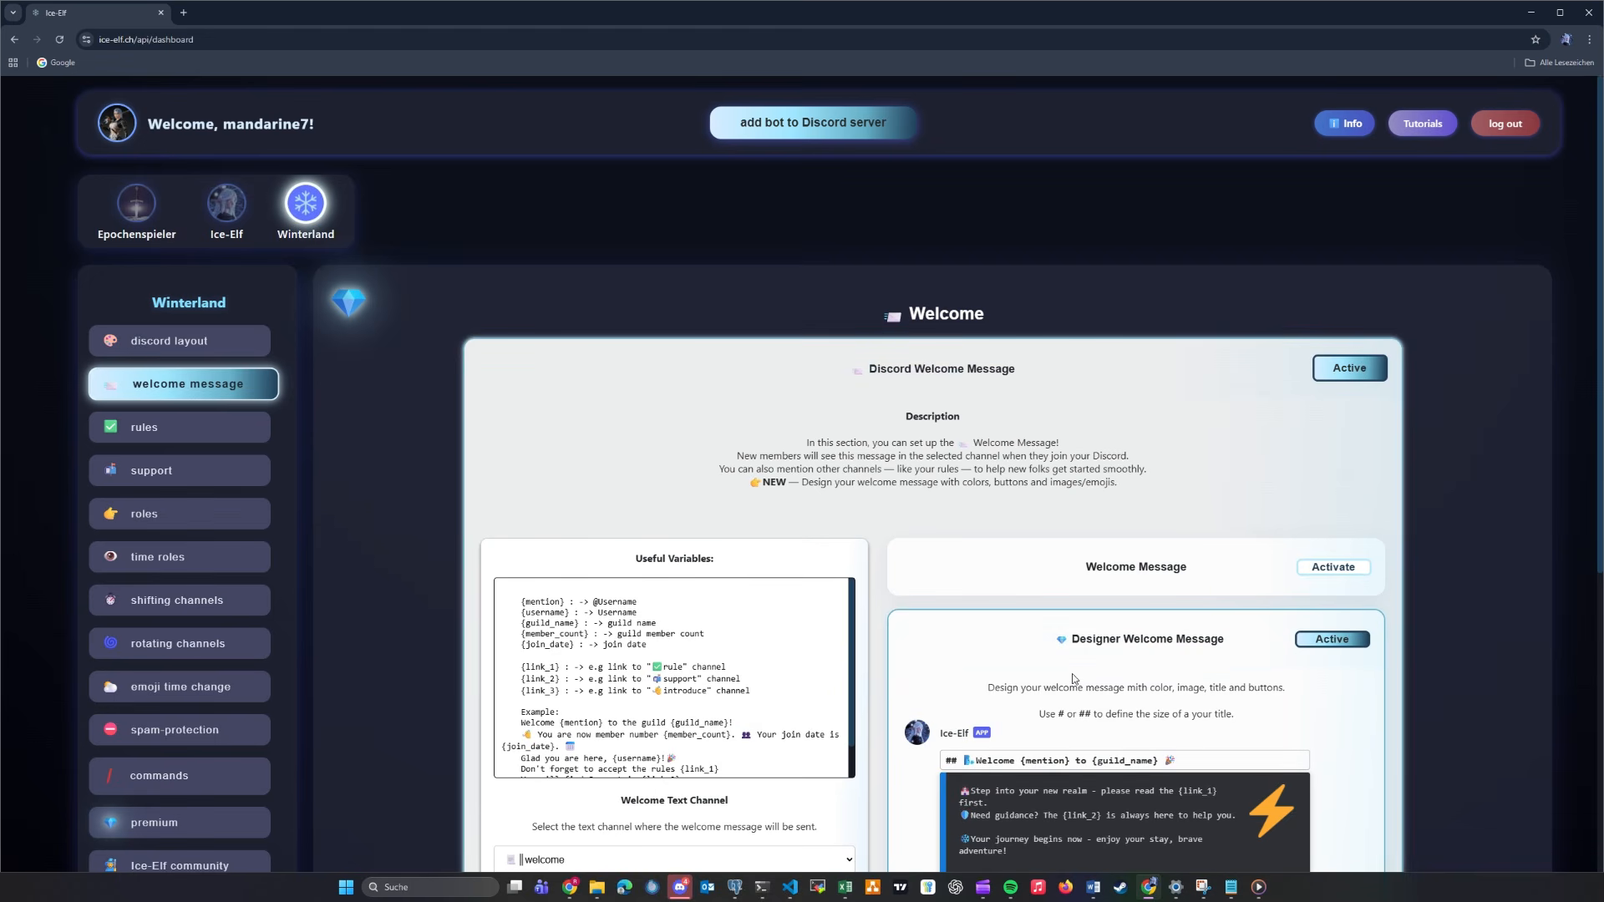
- Close the welcome message settings and log out of the dashboard
{"action": "left_click", "coordinate": [214, 386]}
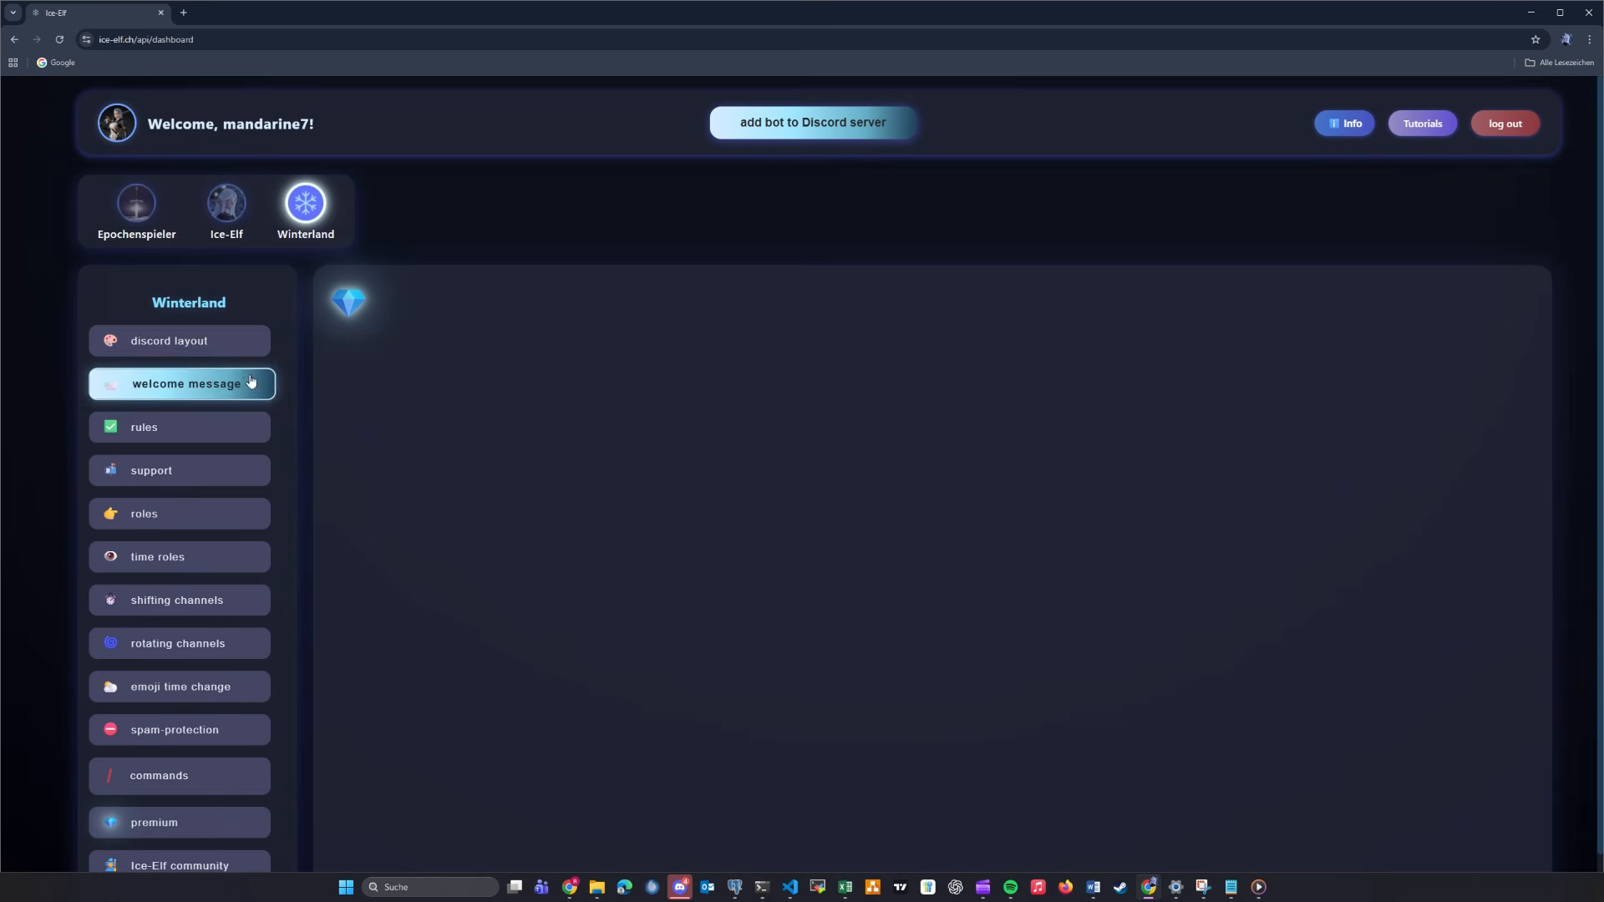
{"action": "left_click", "coordinate": [1515, 129]}
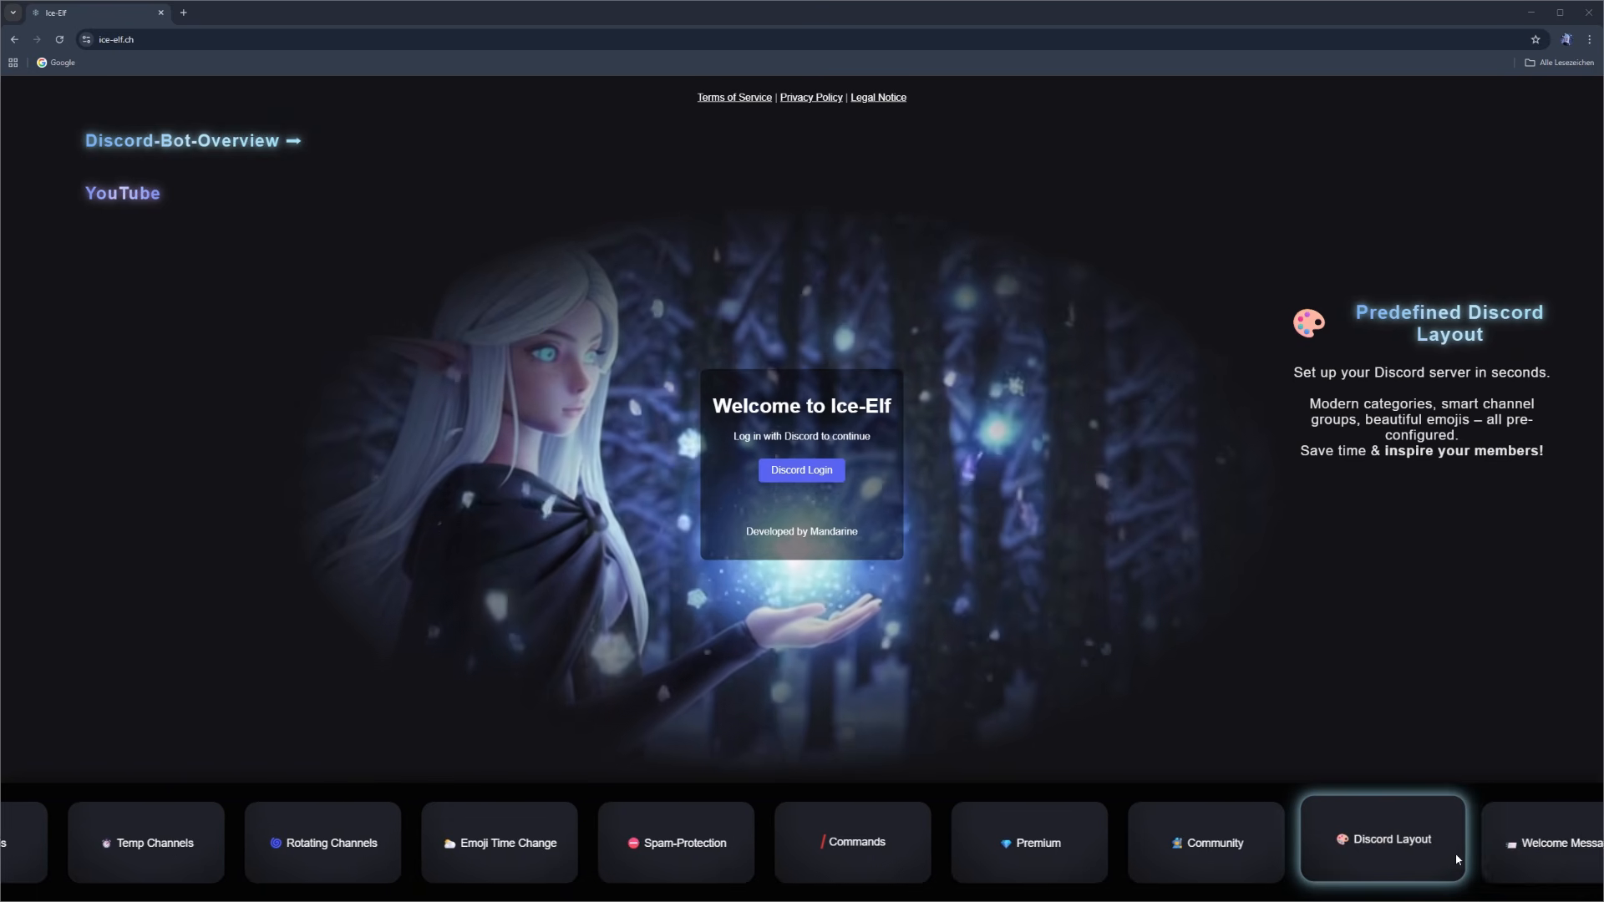